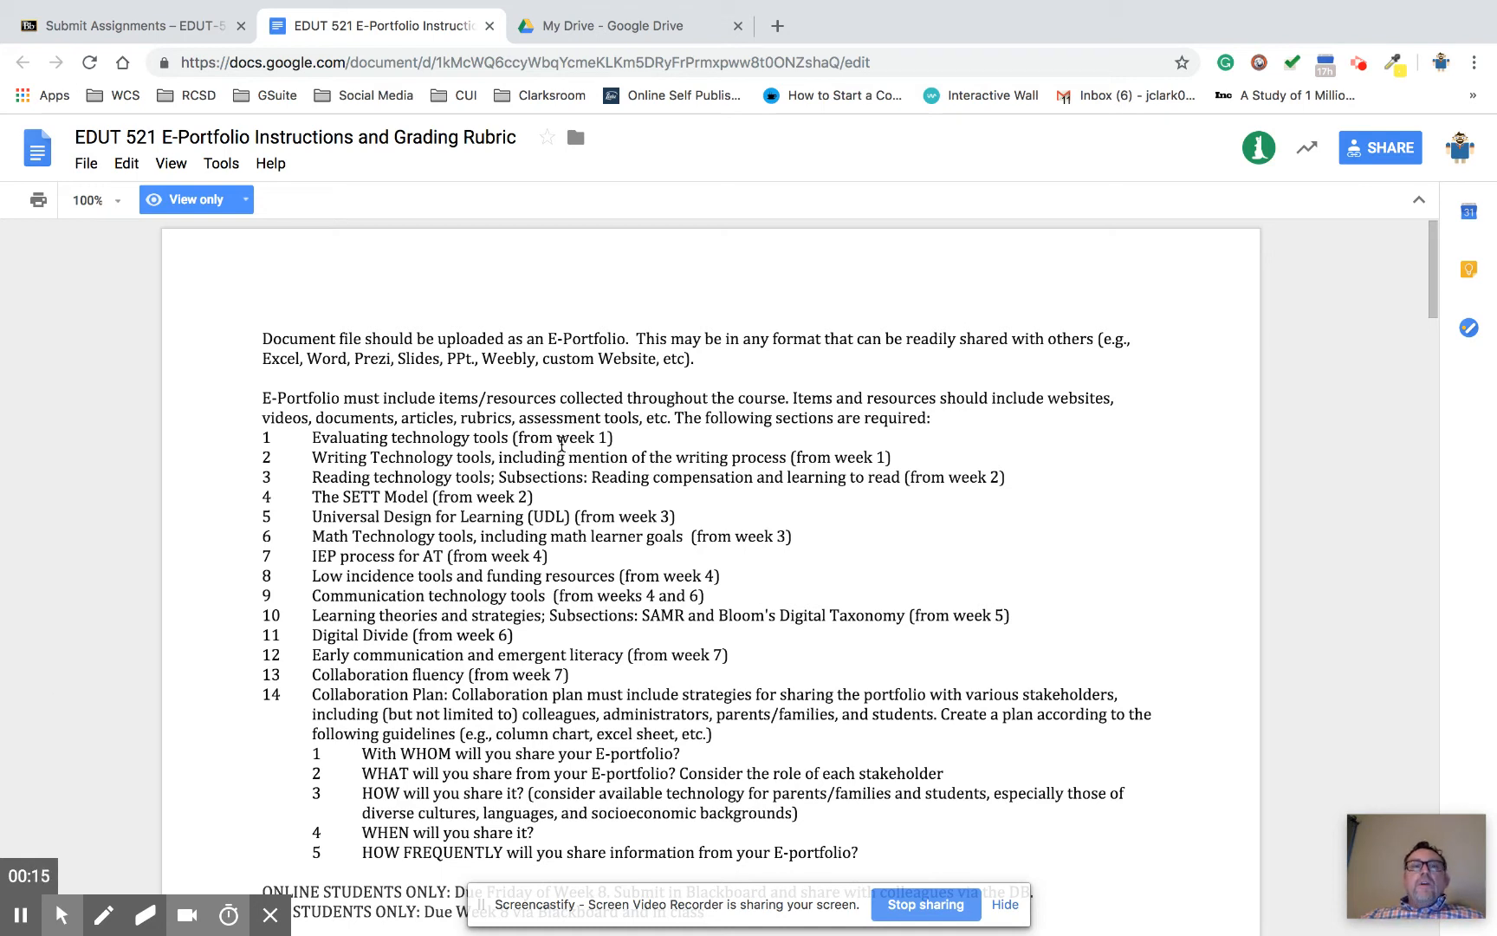
# Step: Switch to Google Drive and create a new Google Sites site in the ePortfolio Example folder, dismissing the audience tip
pyautogui.moveTo(709, 364); pyautogui.dragTo(245, 345)
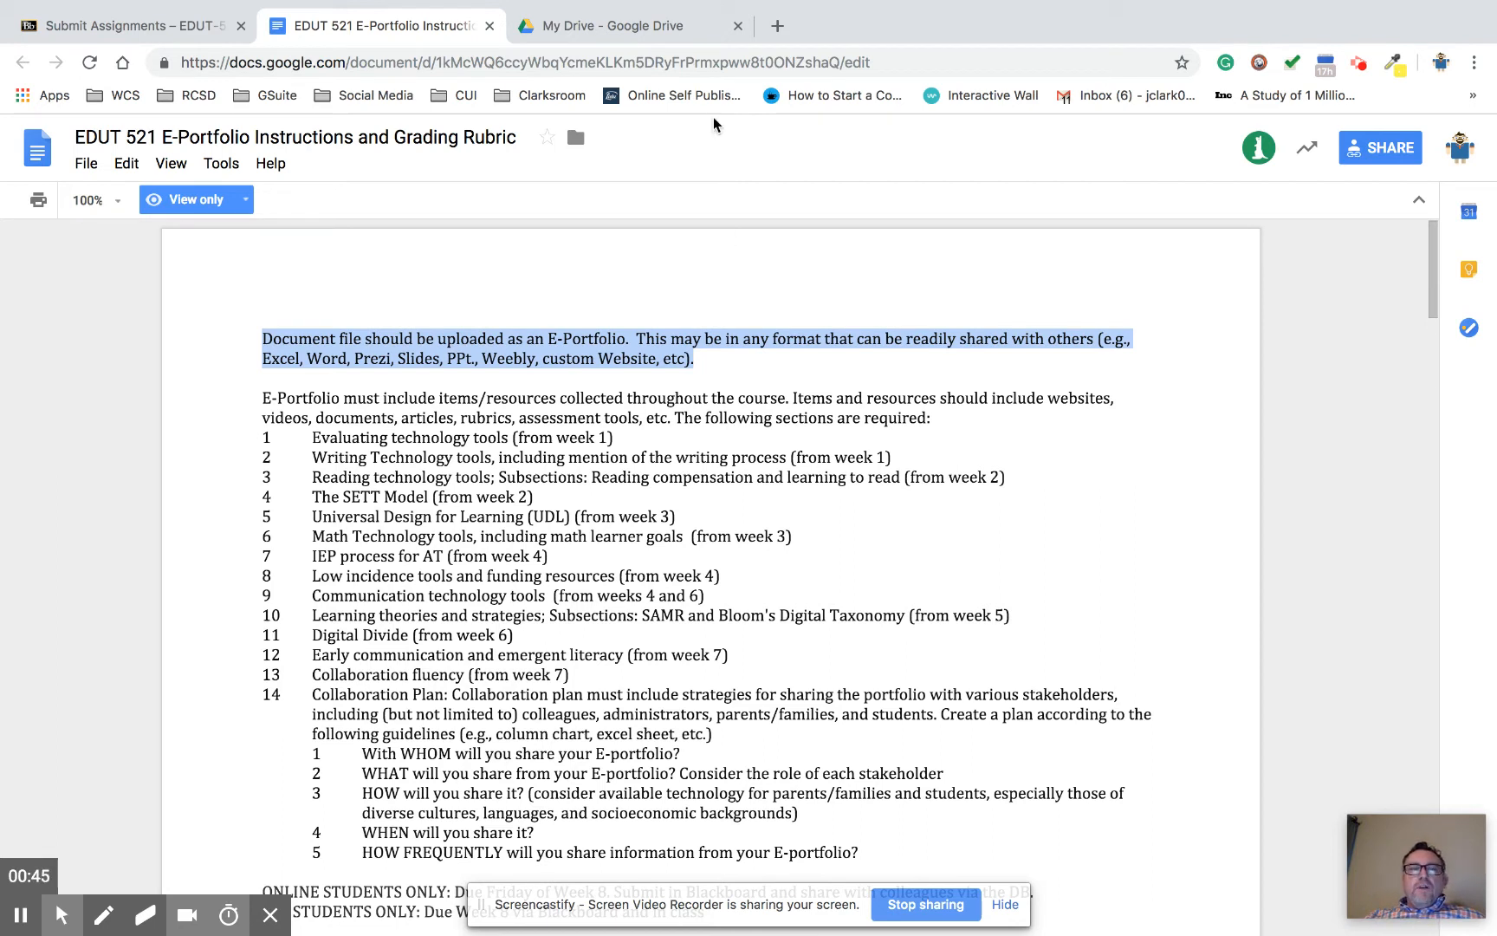
pyautogui.click(636, 28)
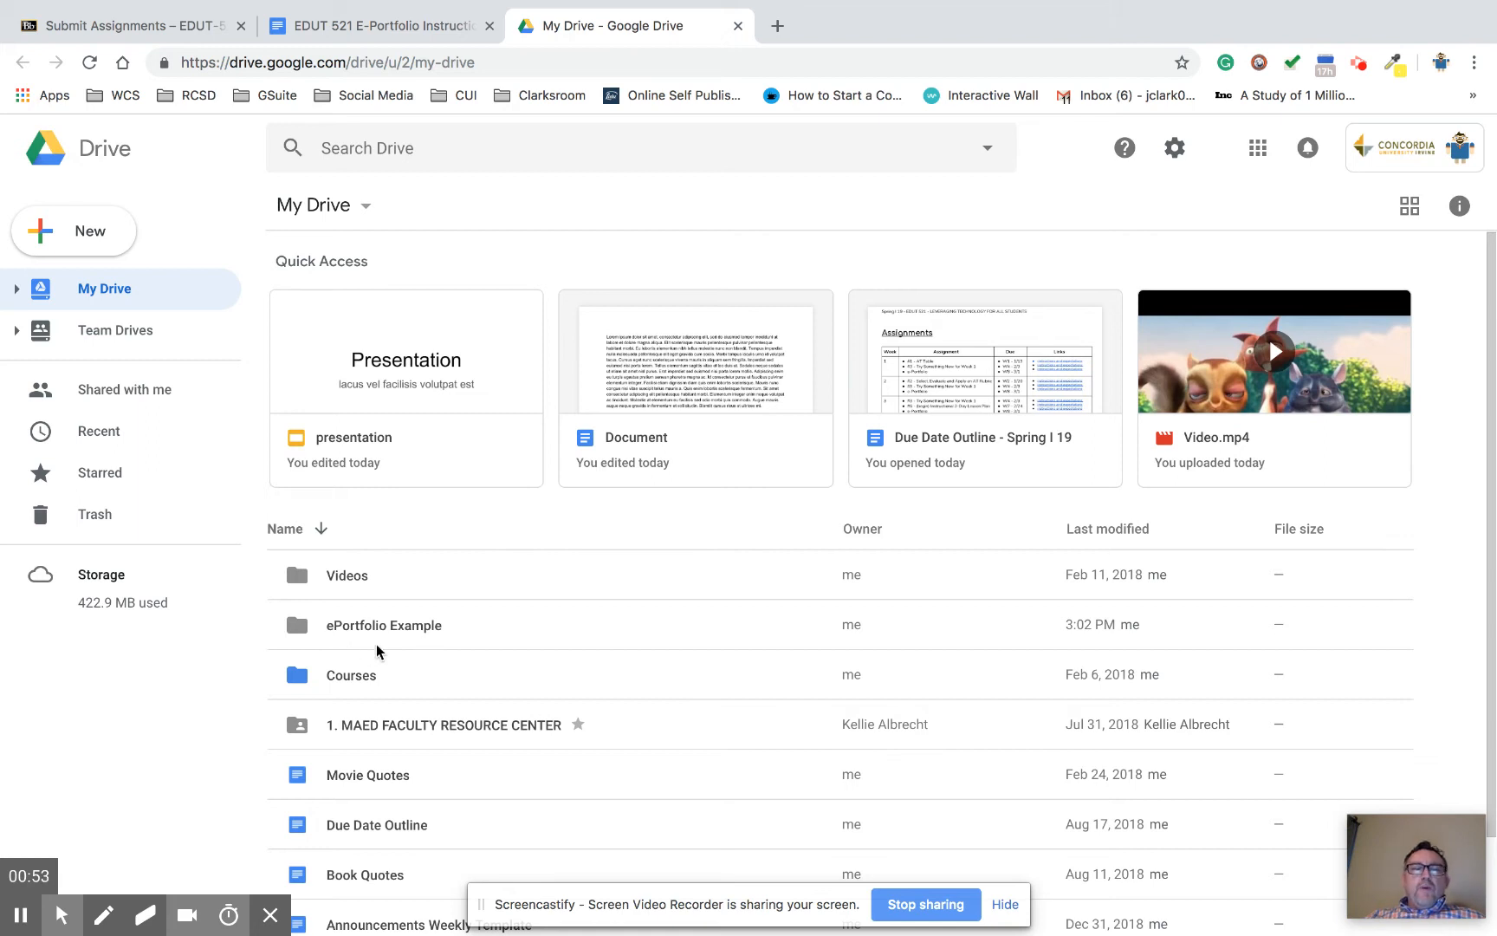
pyautogui.doubleClick(456, 632)
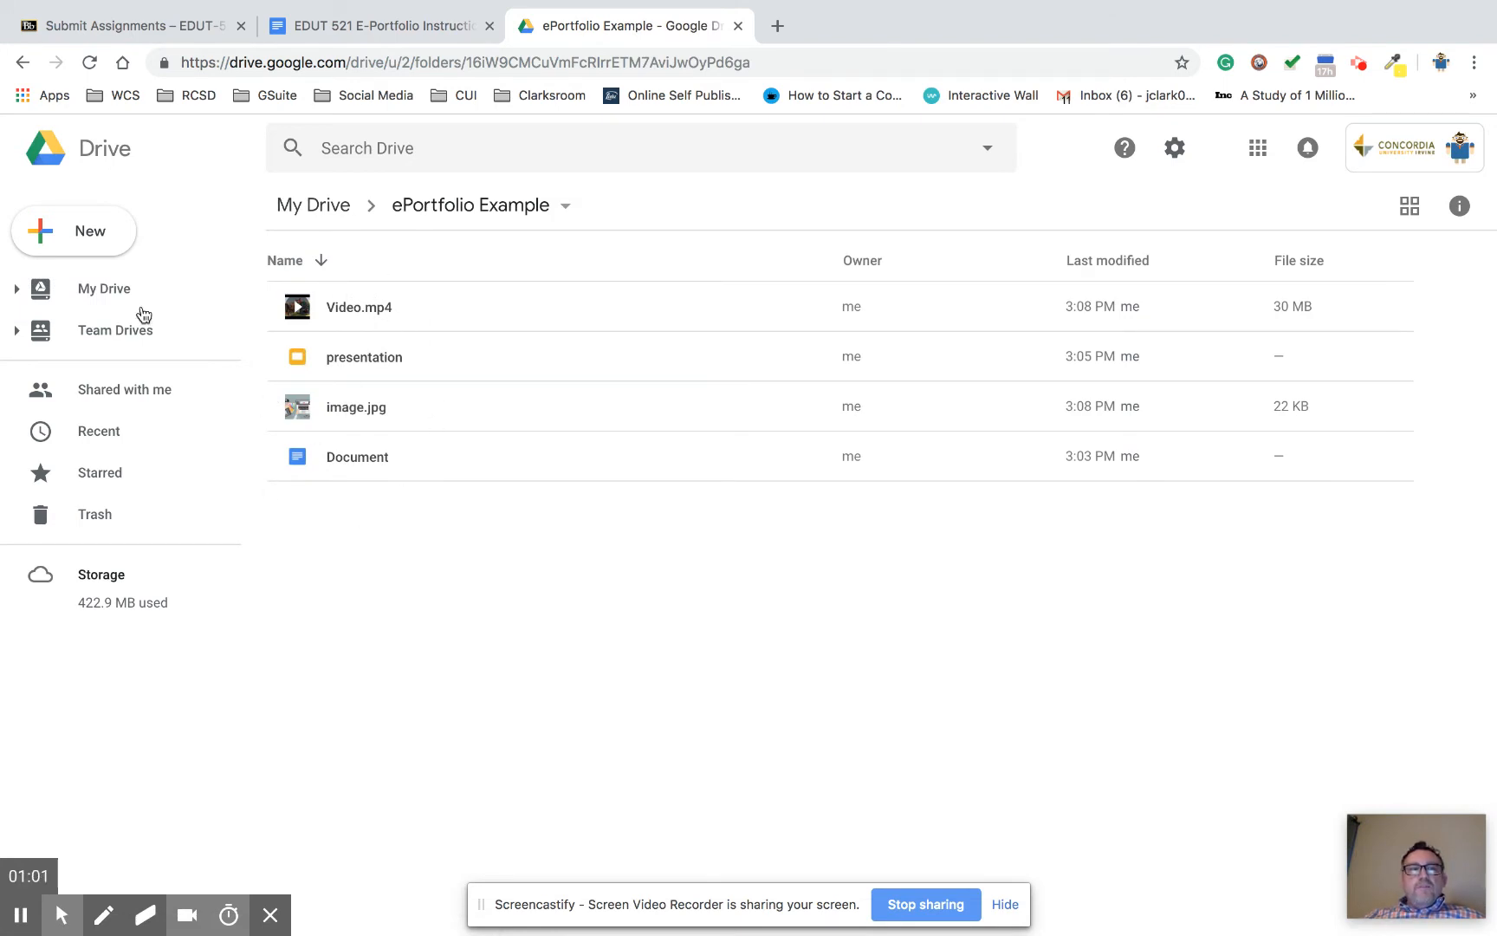
pyautogui.click(69, 235)
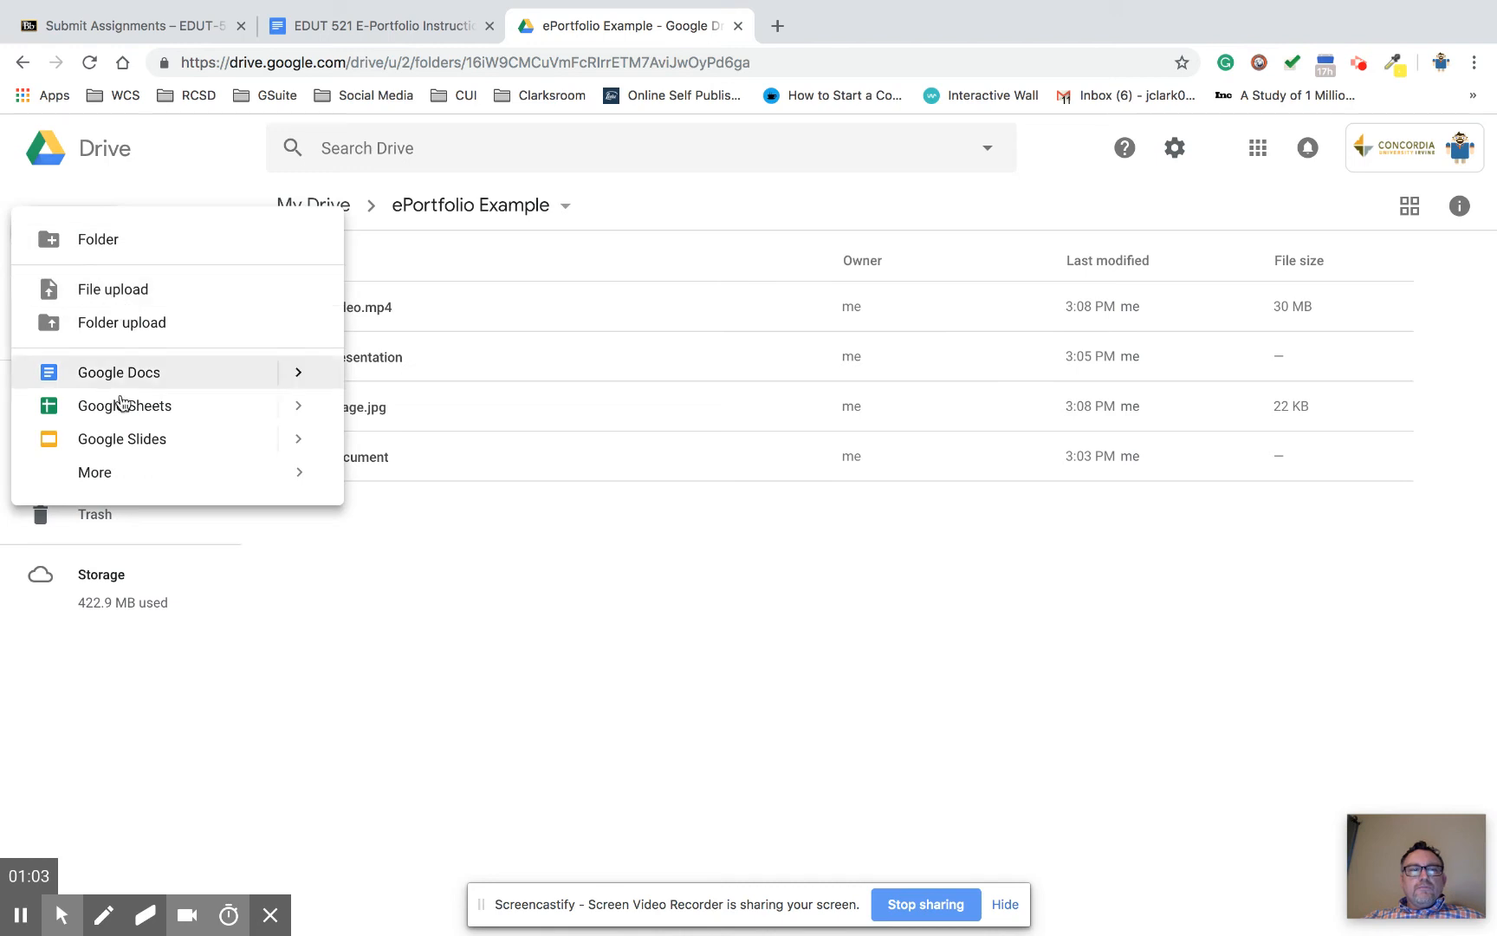
pyautogui.moveTo(102, 479)
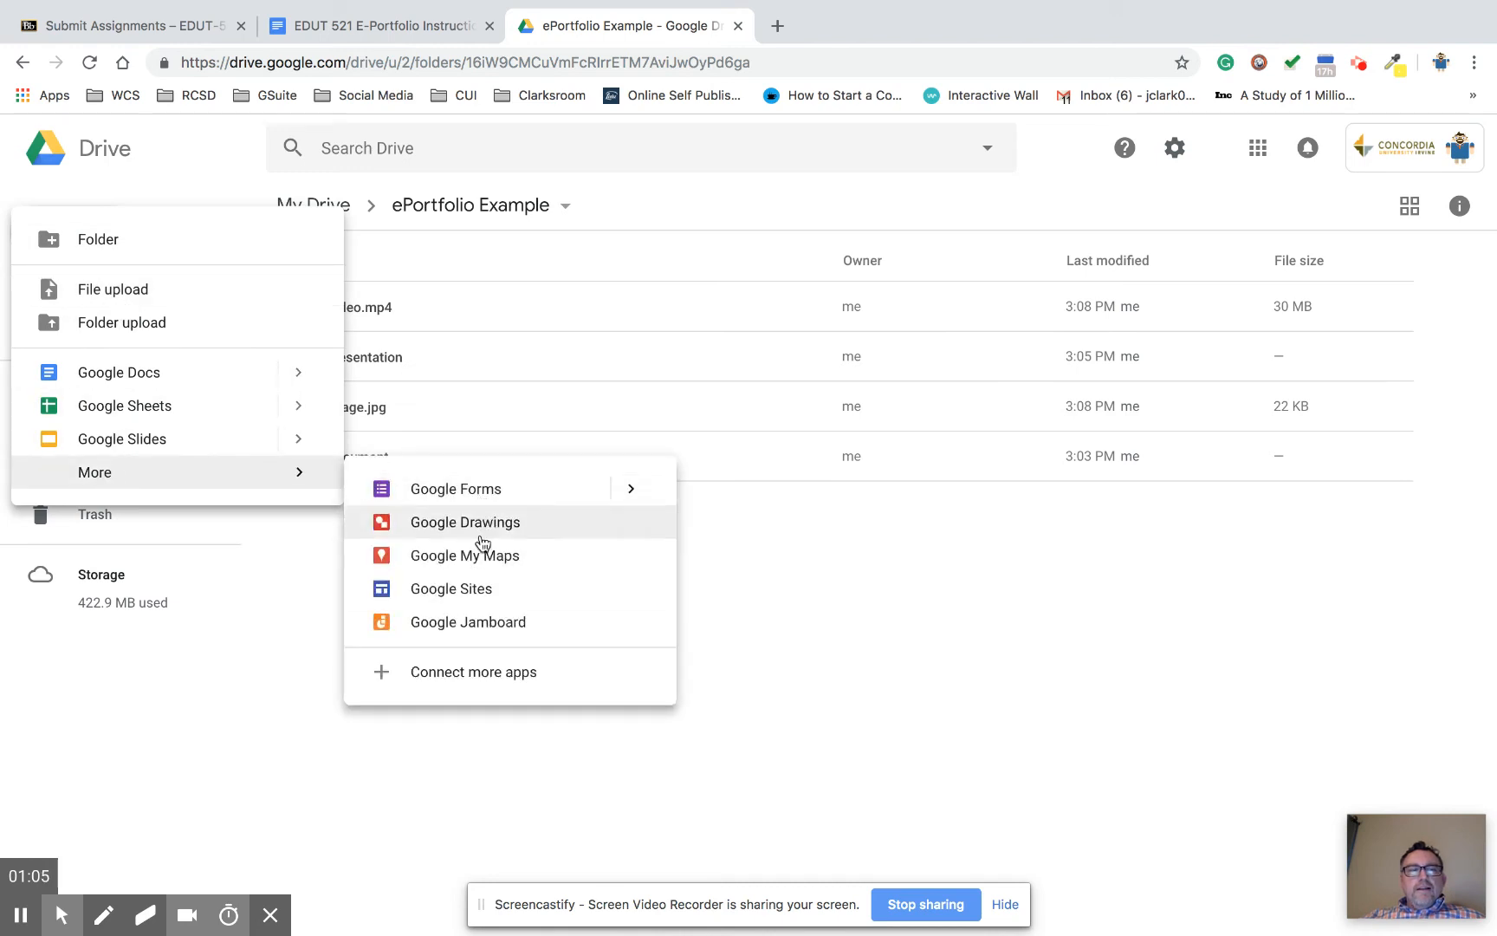
pyautogui.click(466, 599)
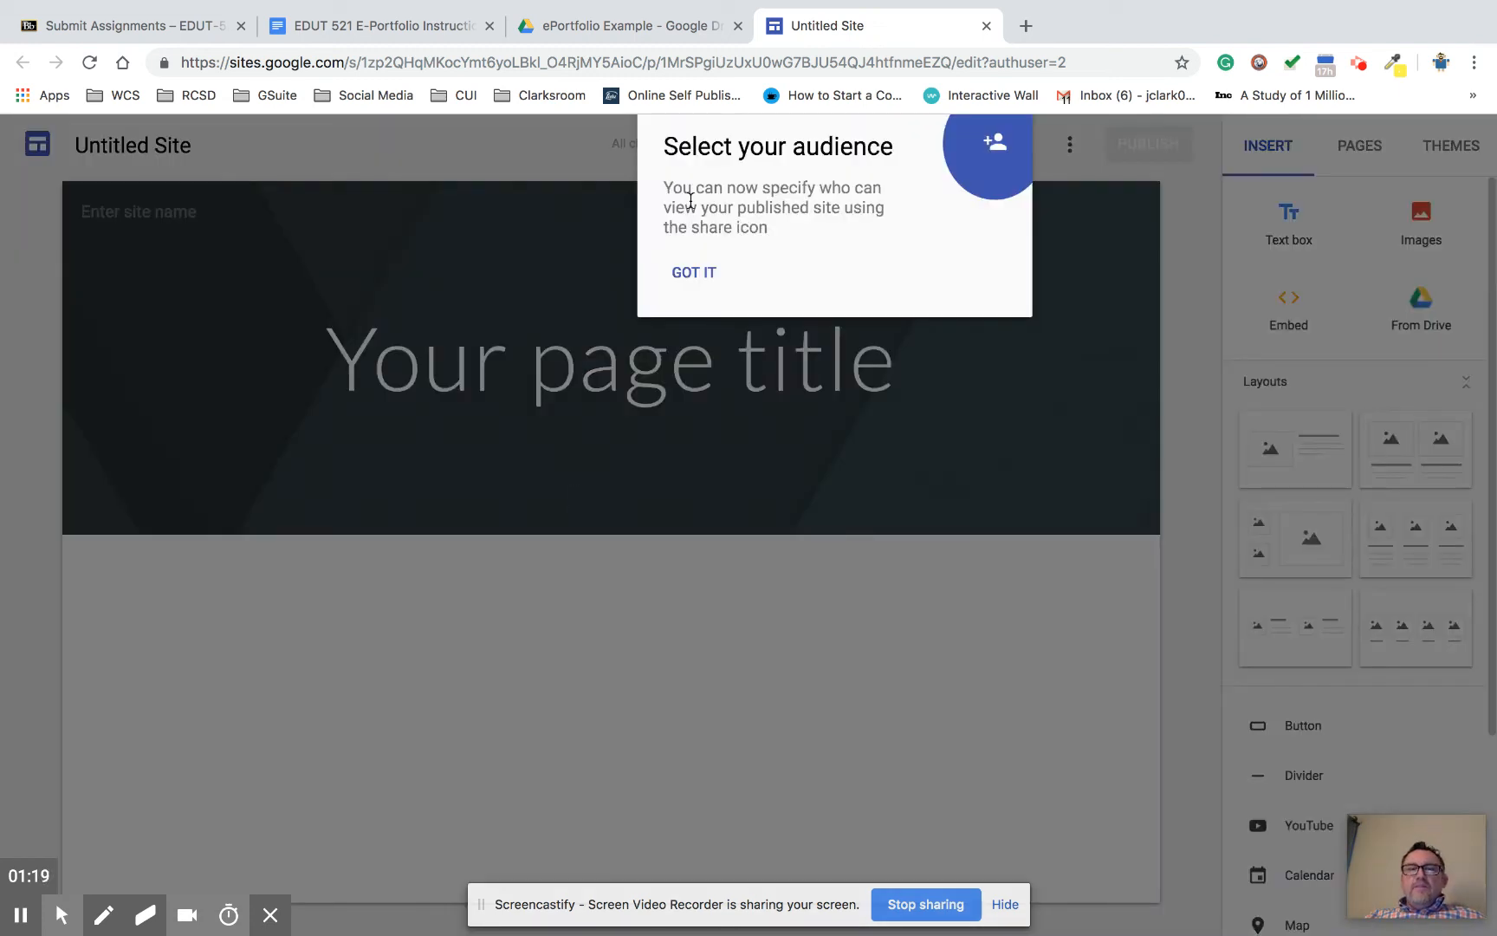
pyautogui.click(693, 273)
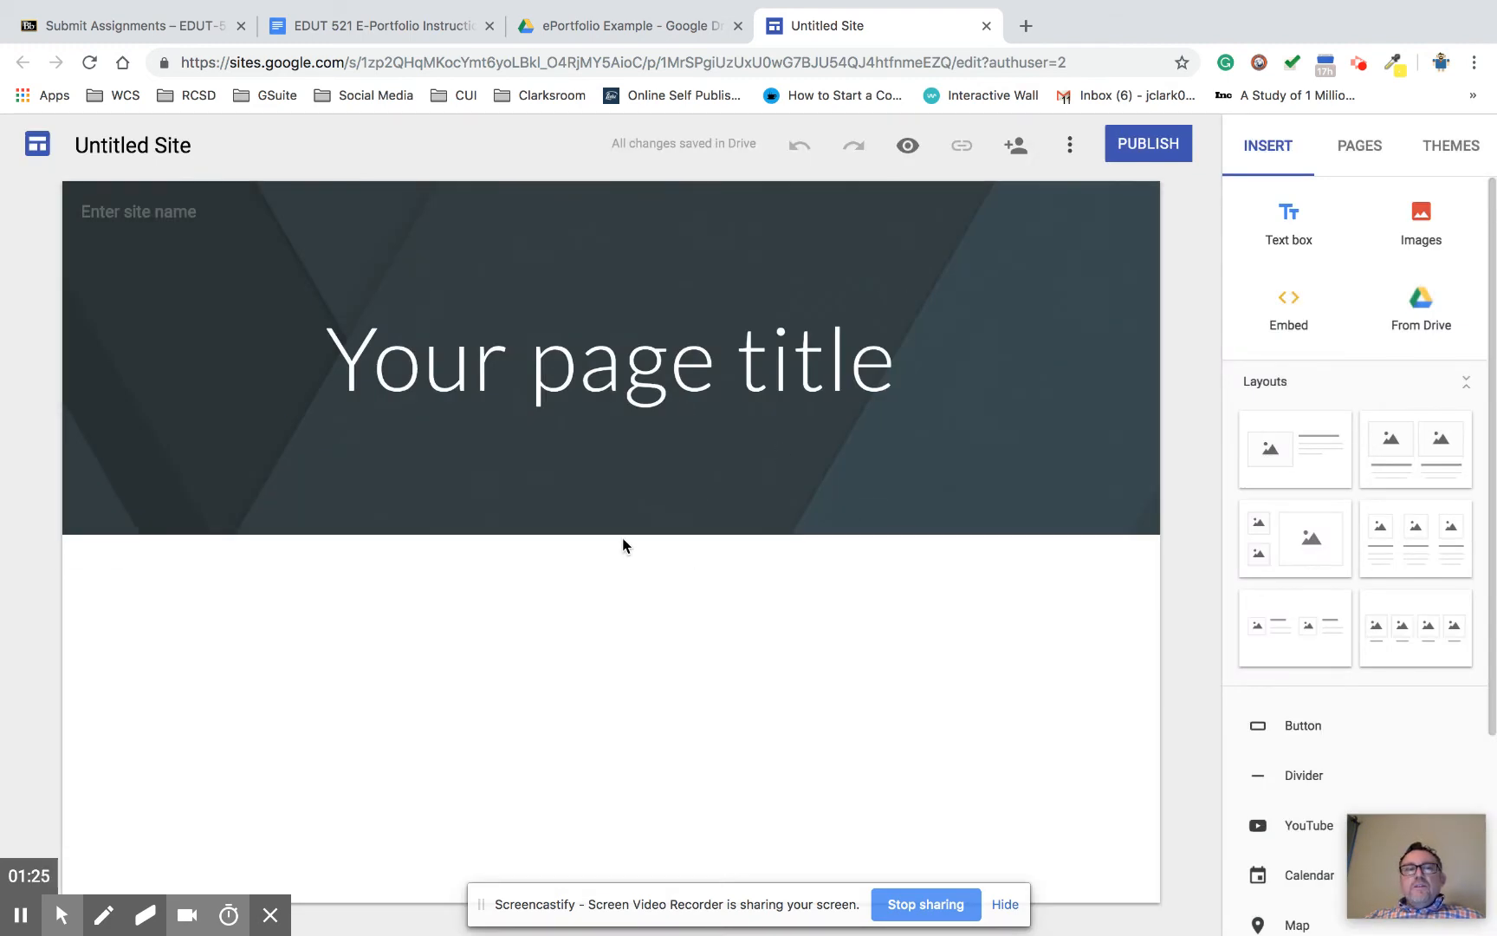
# Step: Apply the Impression theme to the site and insert the layout with one image beside a text block
pyautogui.click(1453, 162)
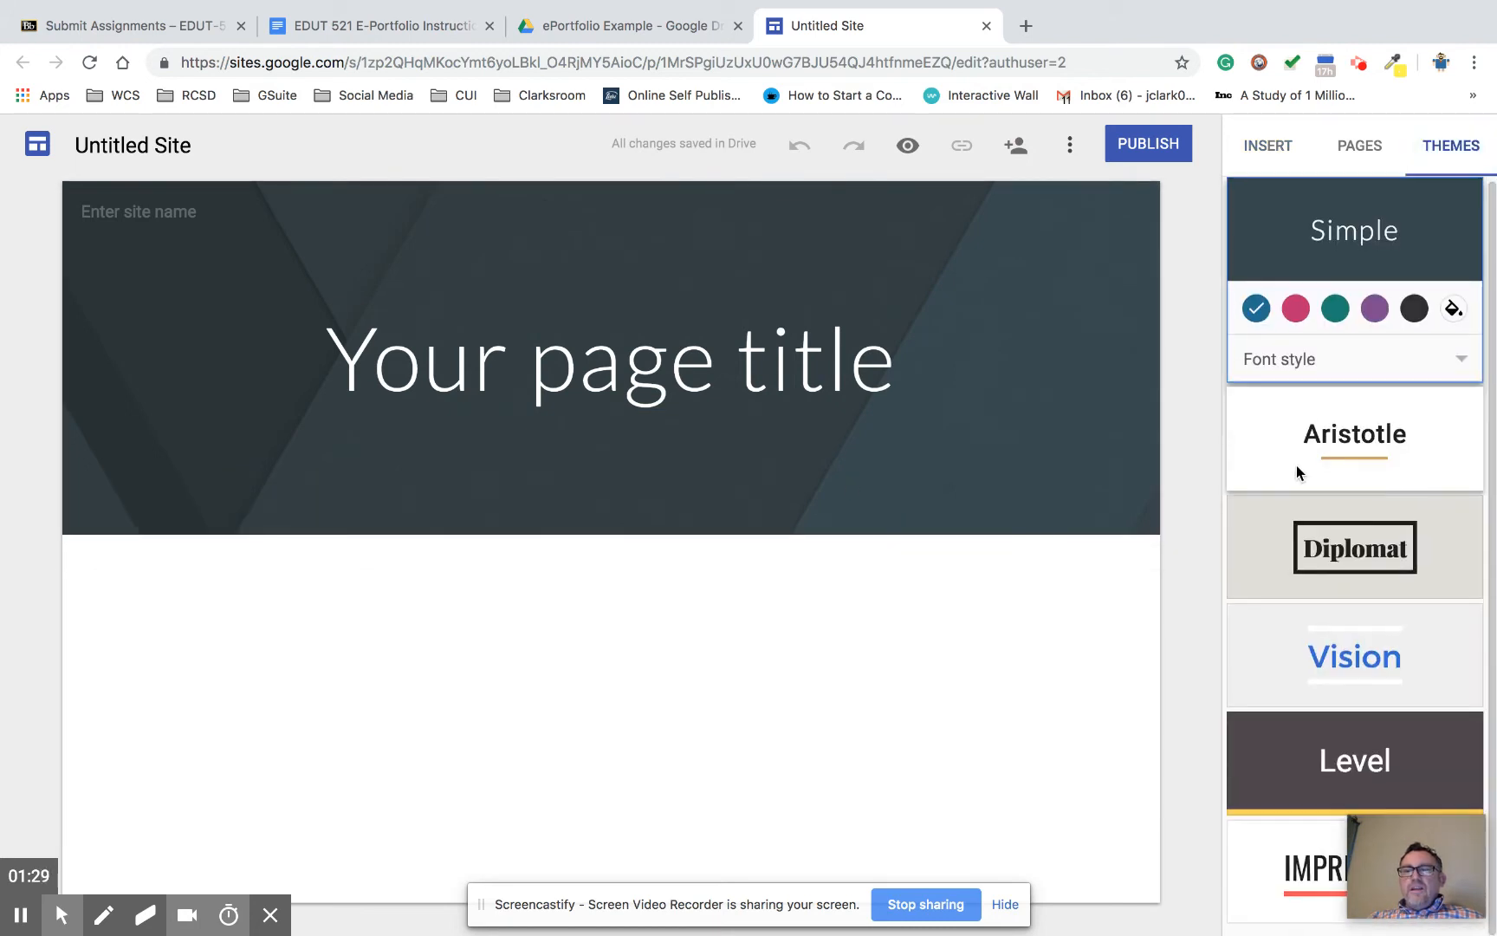
pyautogui.click(1279, 838)
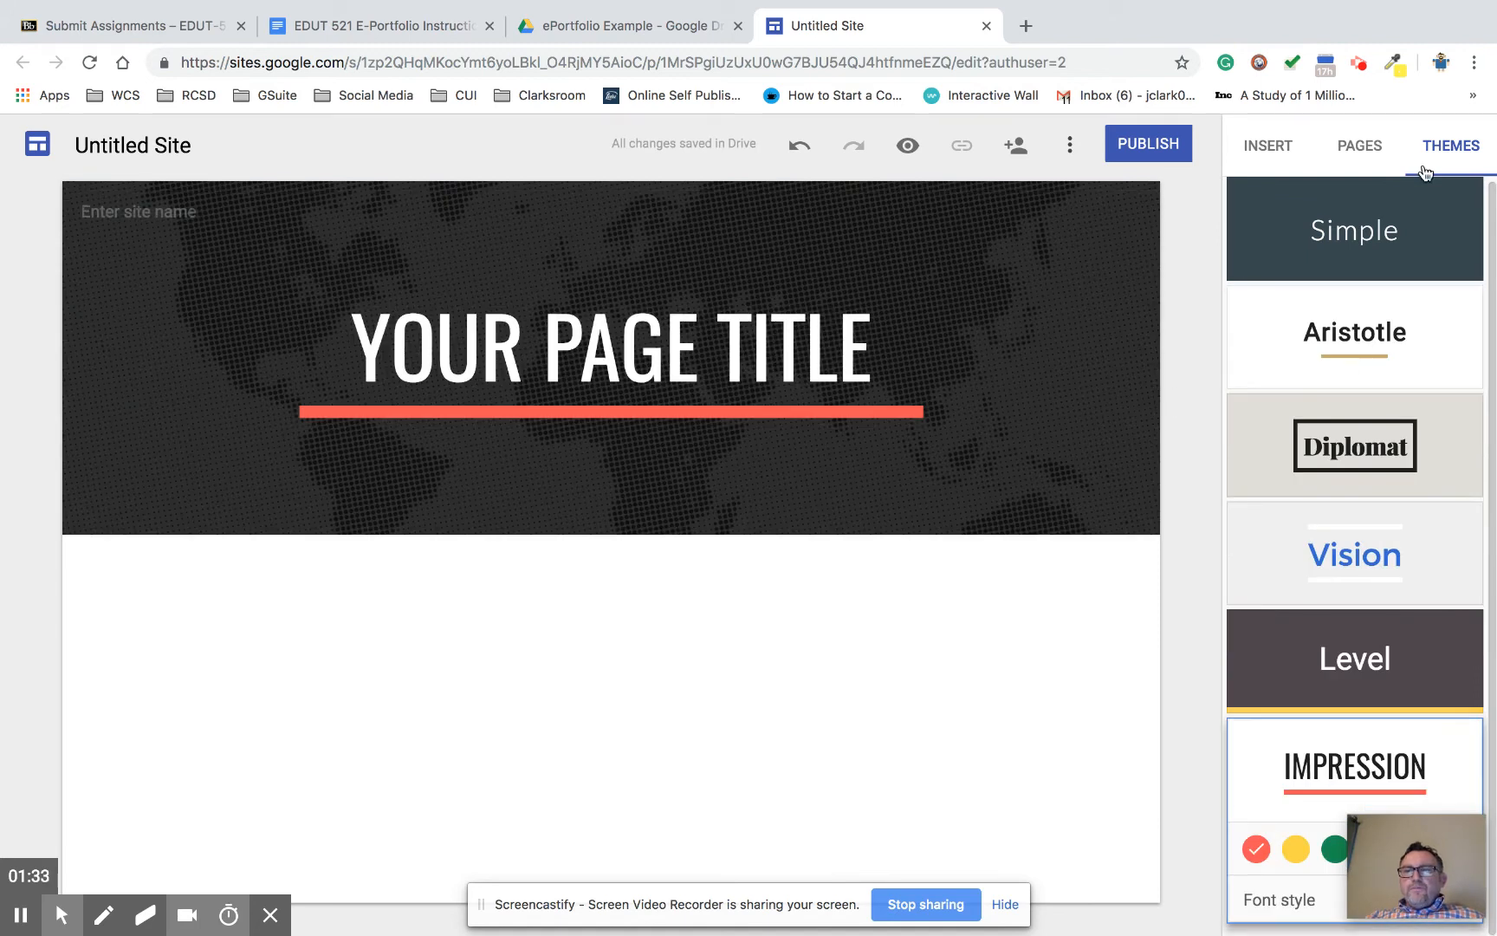
pyautogui.click(1265, 148)
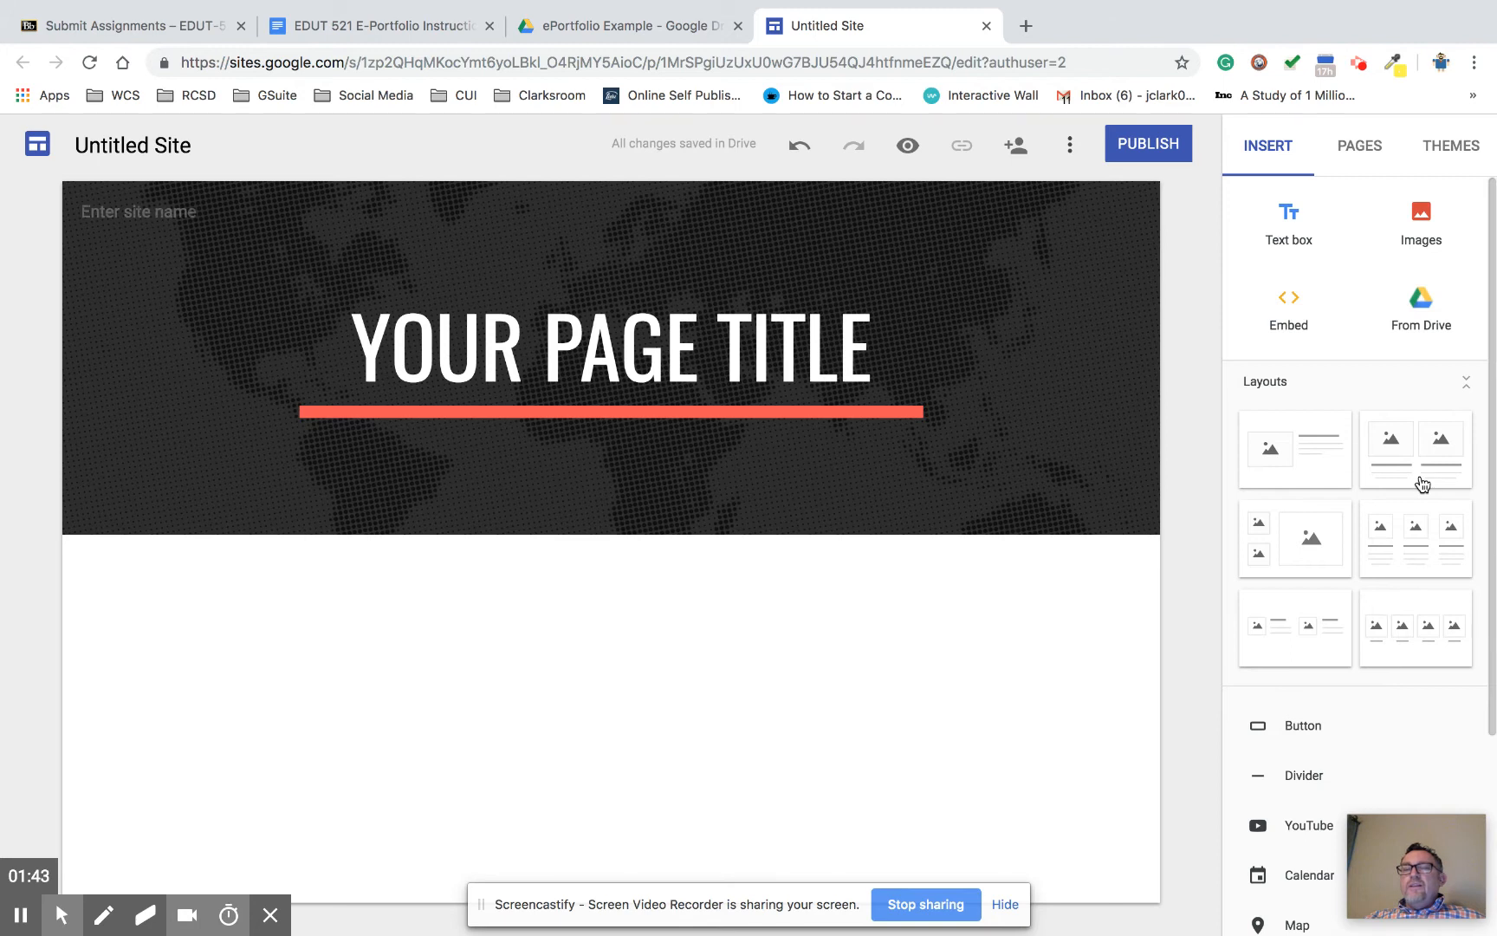
pyautogui.click(1326, 458)
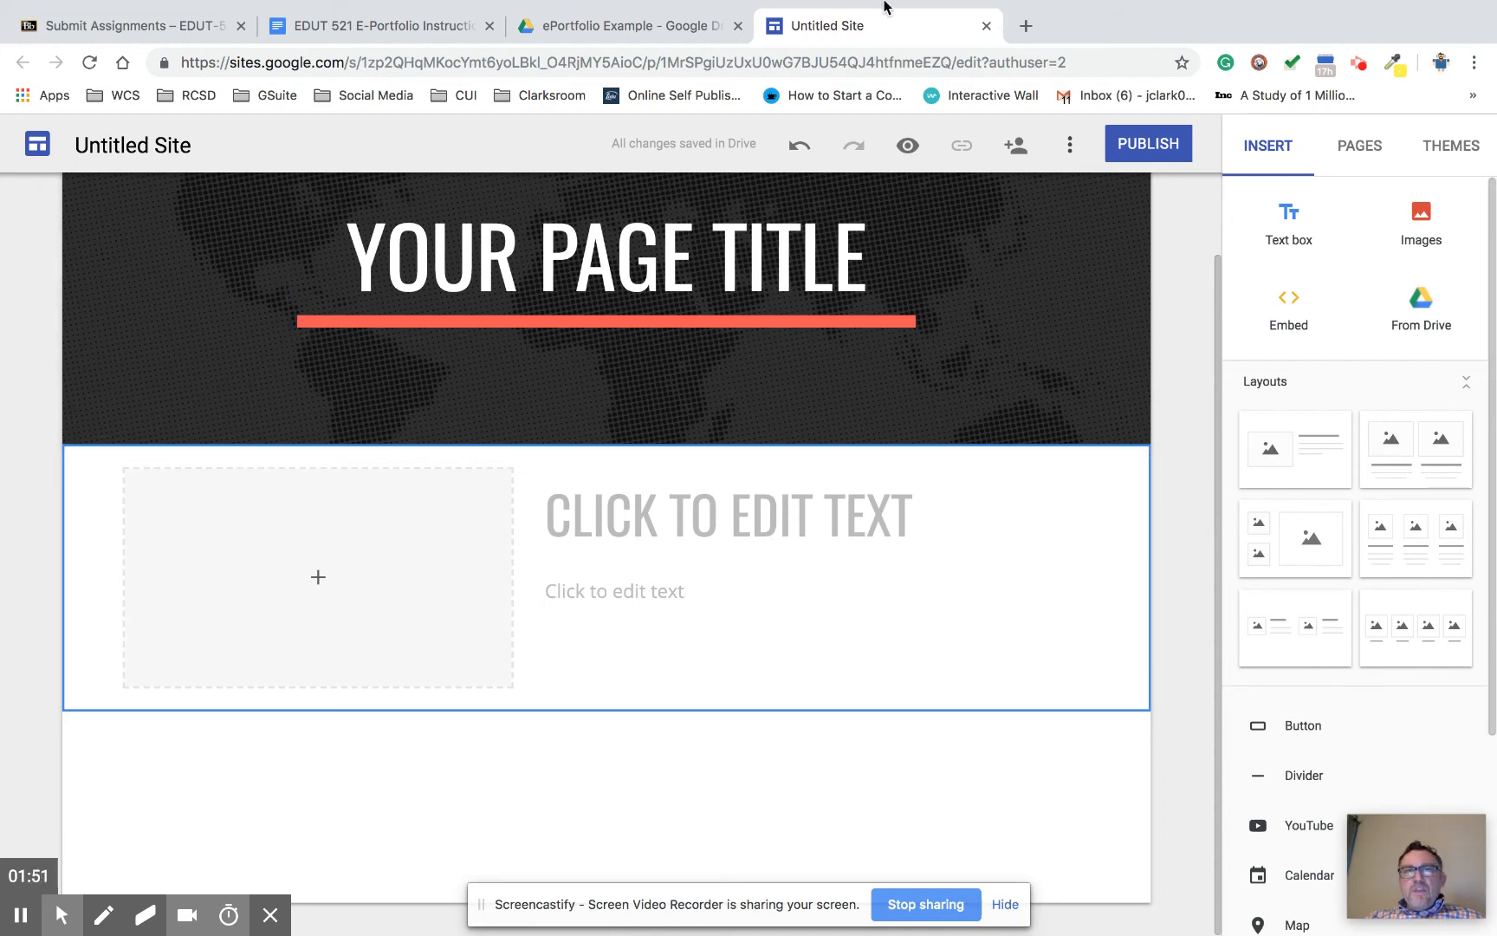
# Step: Switch to the E-Portfolio instructions document and review the required sections and the grading criteria
pyautogui.click(633, 25)
pyautogui.moveTo(434, 26); pyautogui.dragTo(671, 32)
pyautogui.scroll(-1, 563, 346)
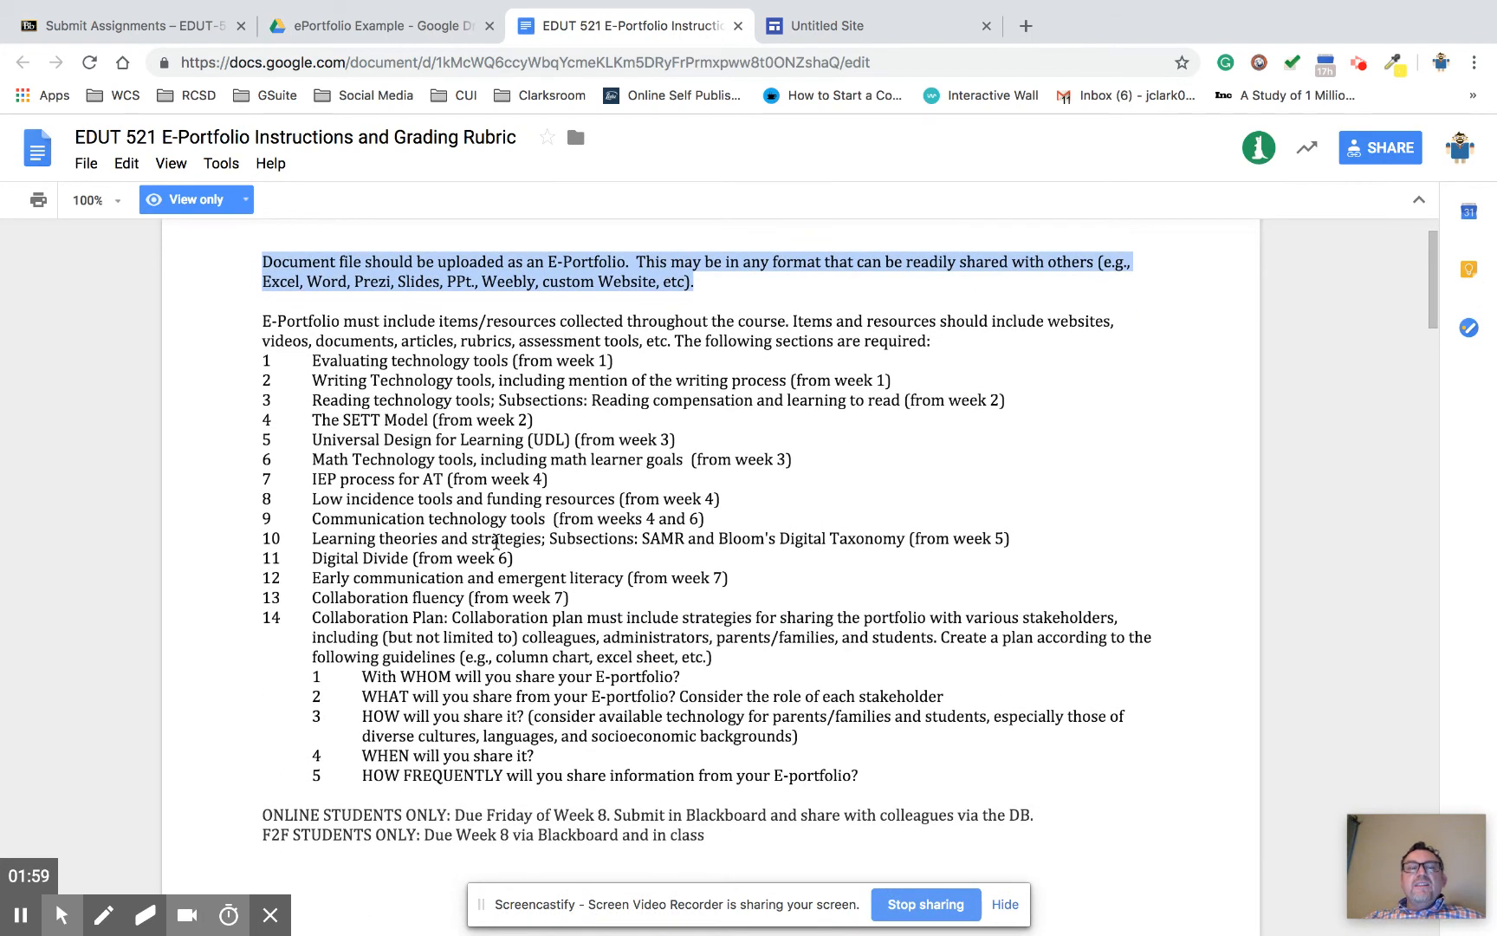
pyautogui.scroll(-5, 460, 563)
pyautogui.scroll(-4, 460, 568)
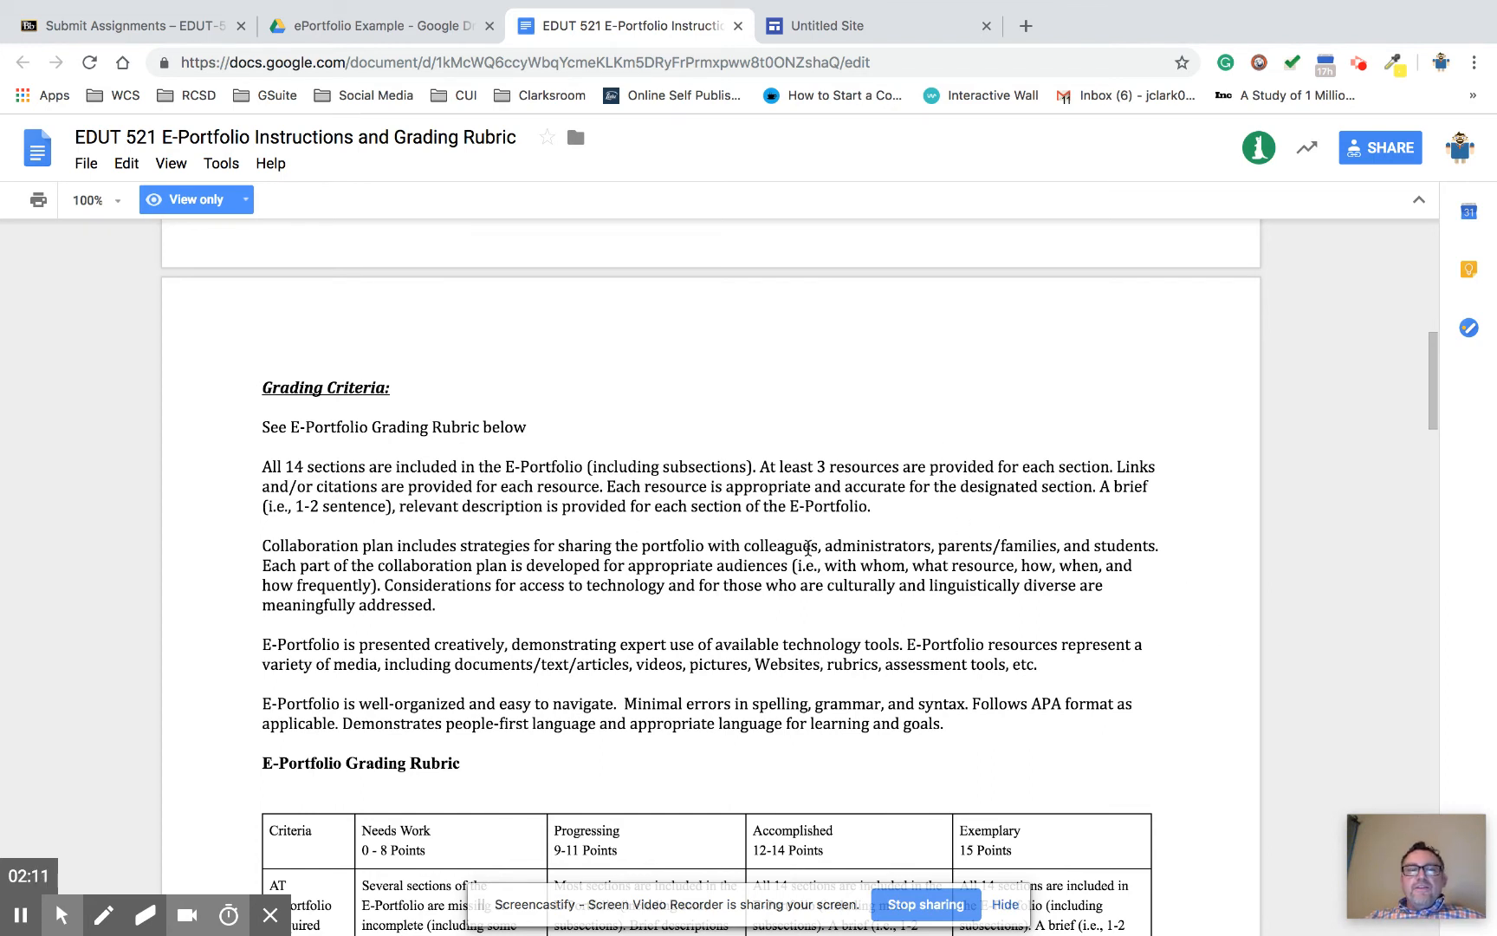
pyautogui.scroll(10, 807, 548)
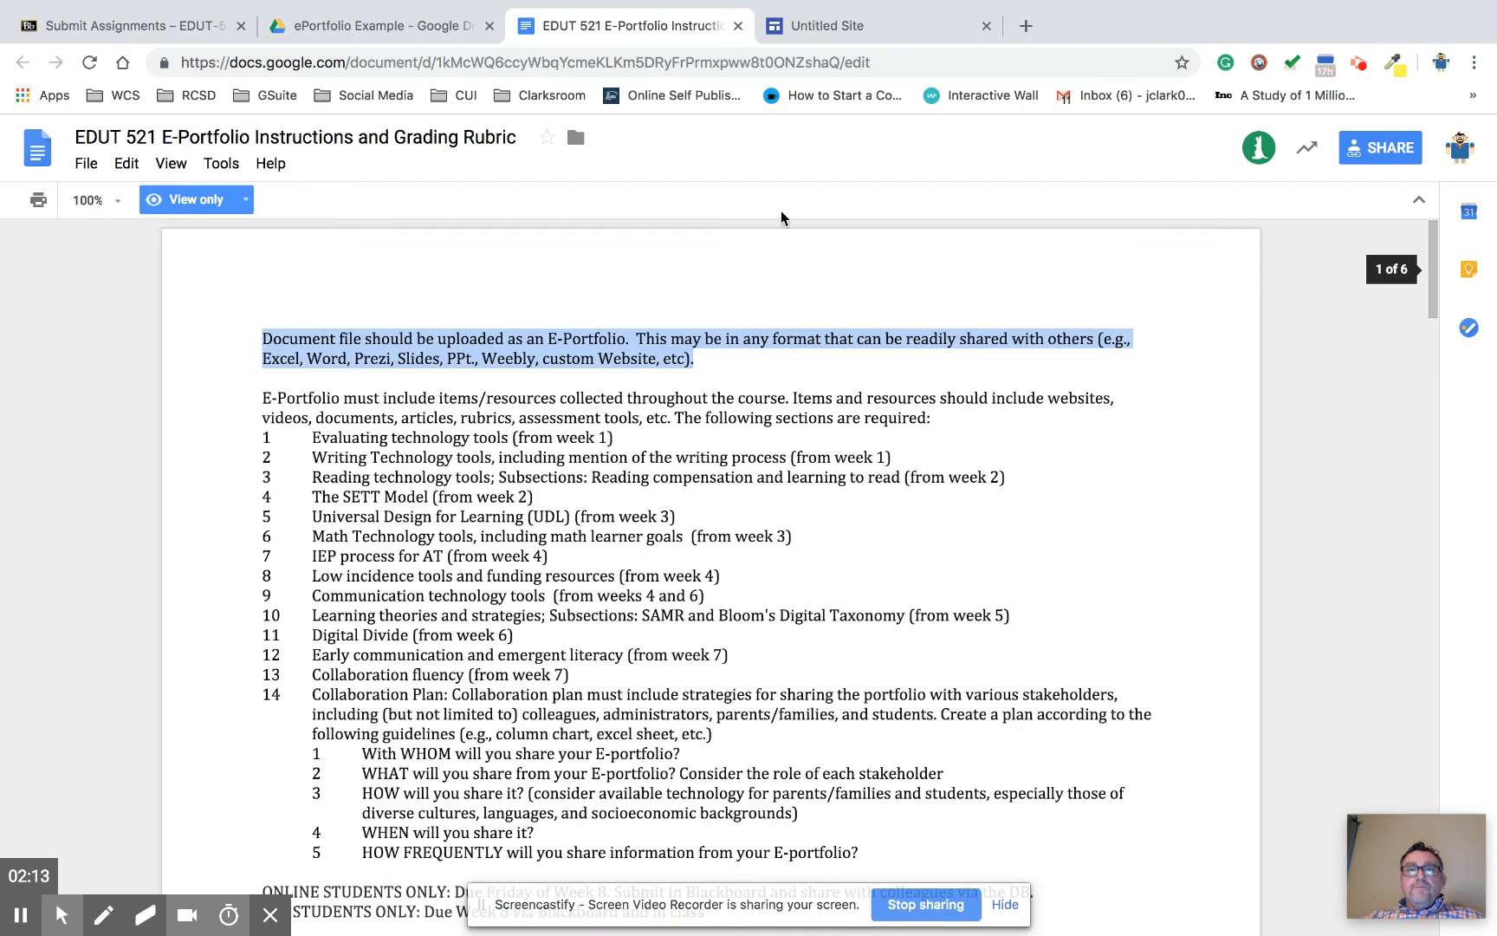
# Step: Return to the Google Sites editor and rename the untitled site as "eportfolio example"
pyautogui.click(790, 26)
pyautogui.click(111, 143)
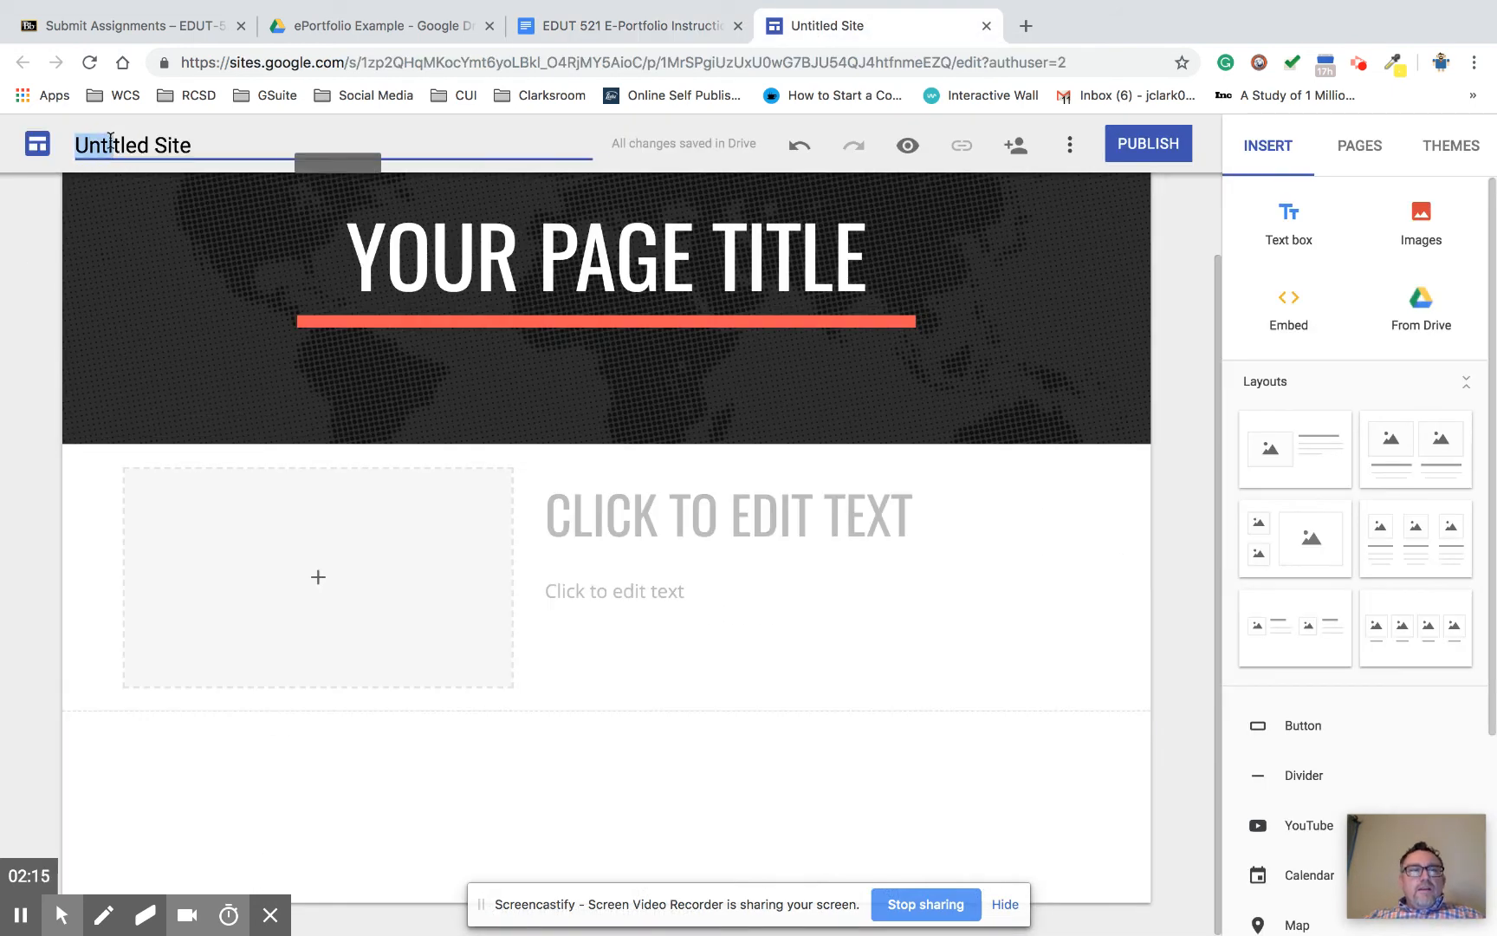
pyautogui.doubleClick(111, 140)
pyautogui.tripleClick(111, 140)
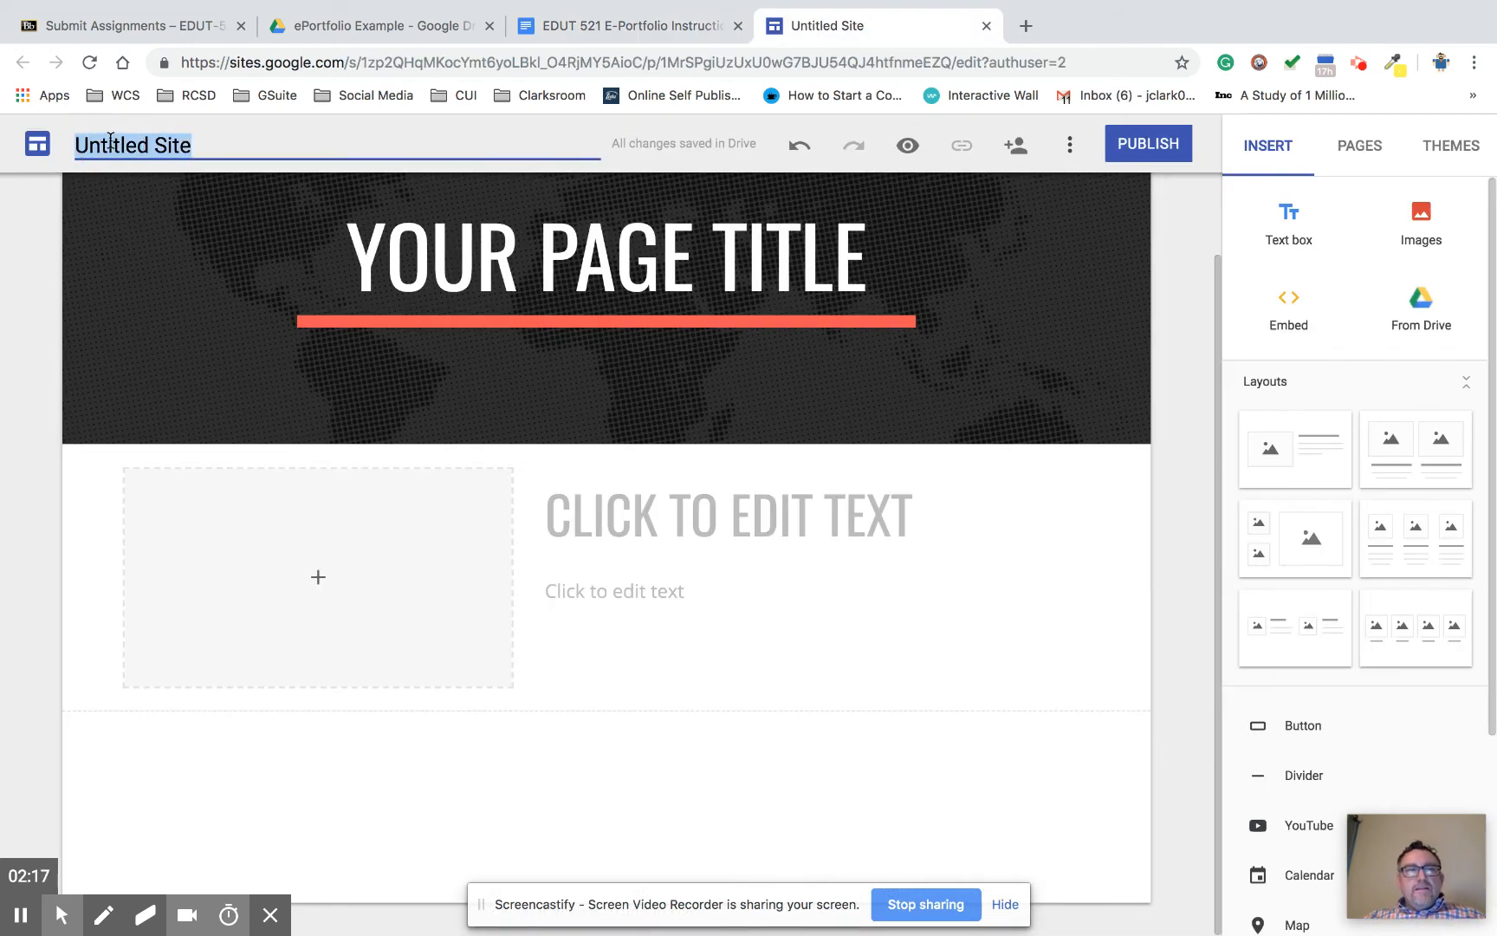
pyautogui.write('eportfi')
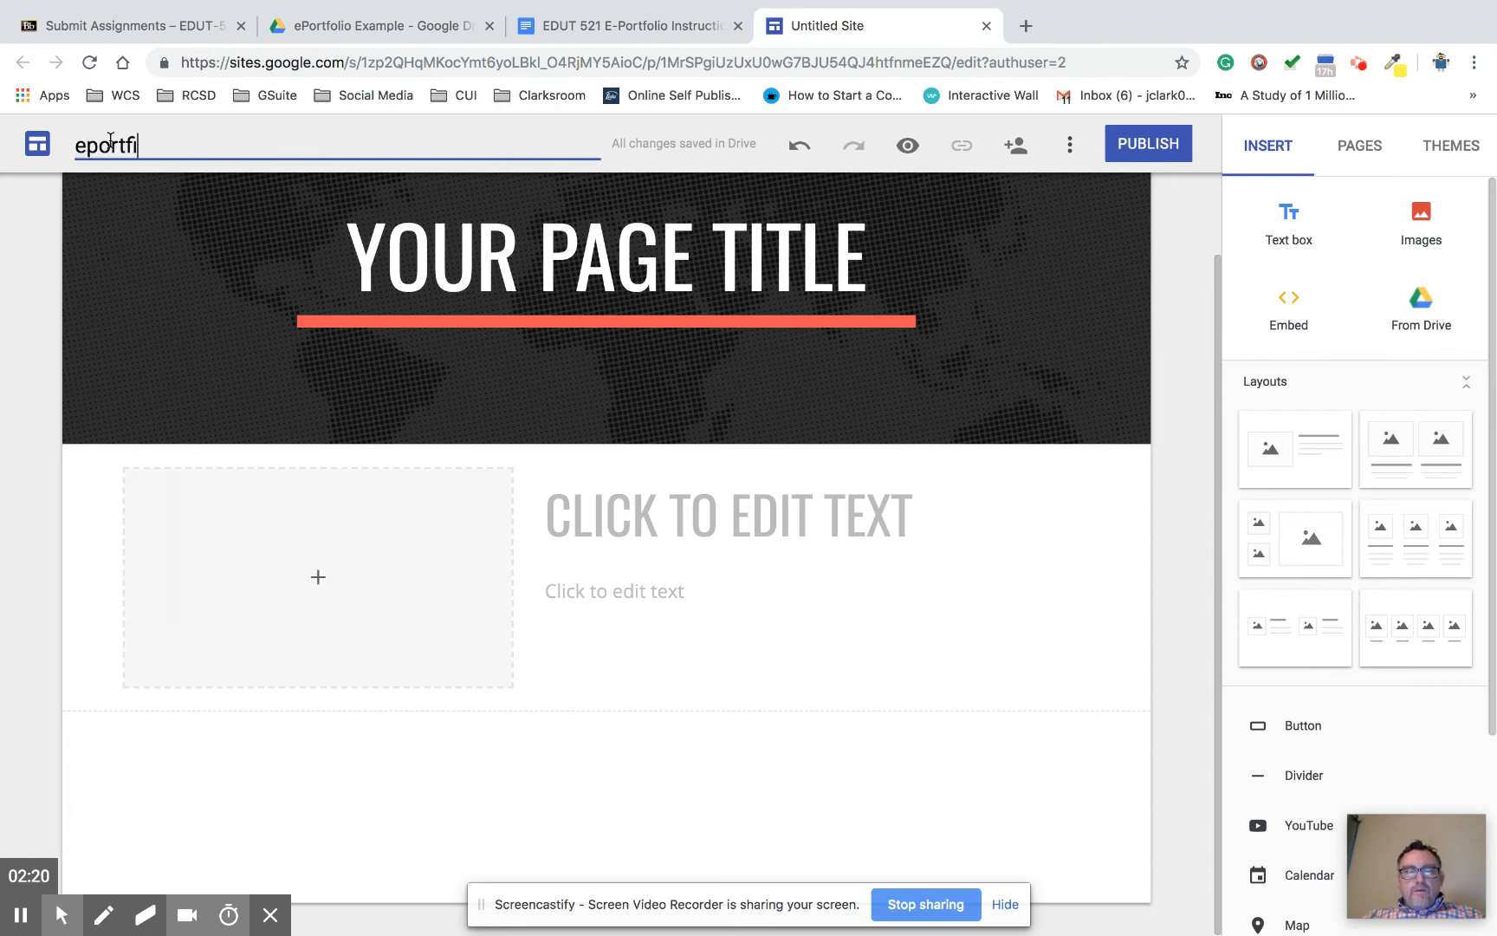
pyautogui.press('BackSpace')
pyautogui.write('lio')
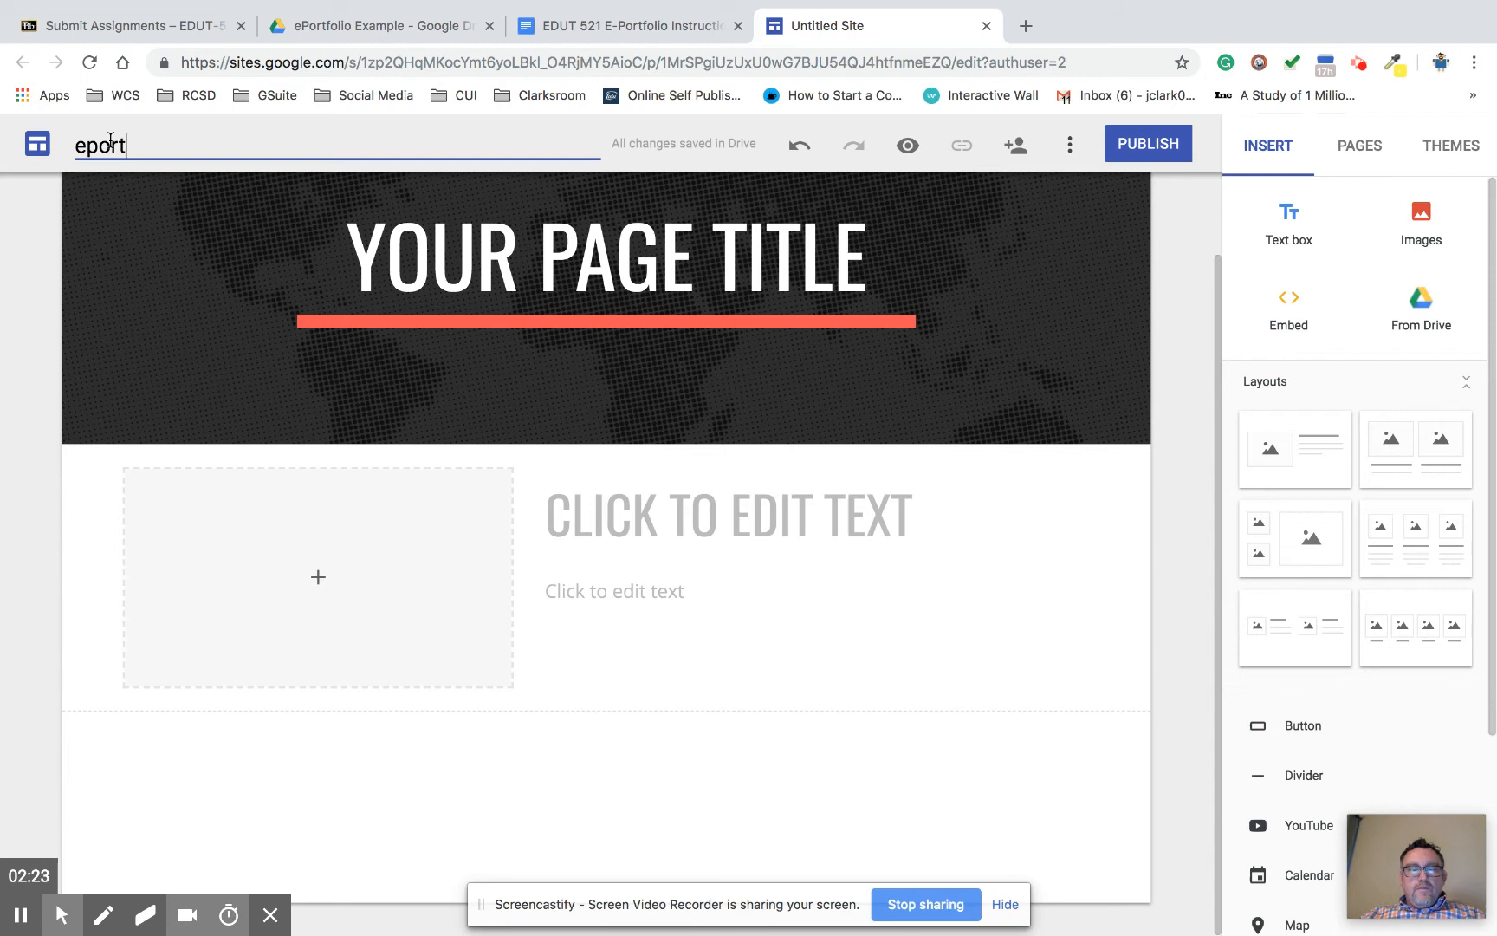
pyautogui.write('folio example')
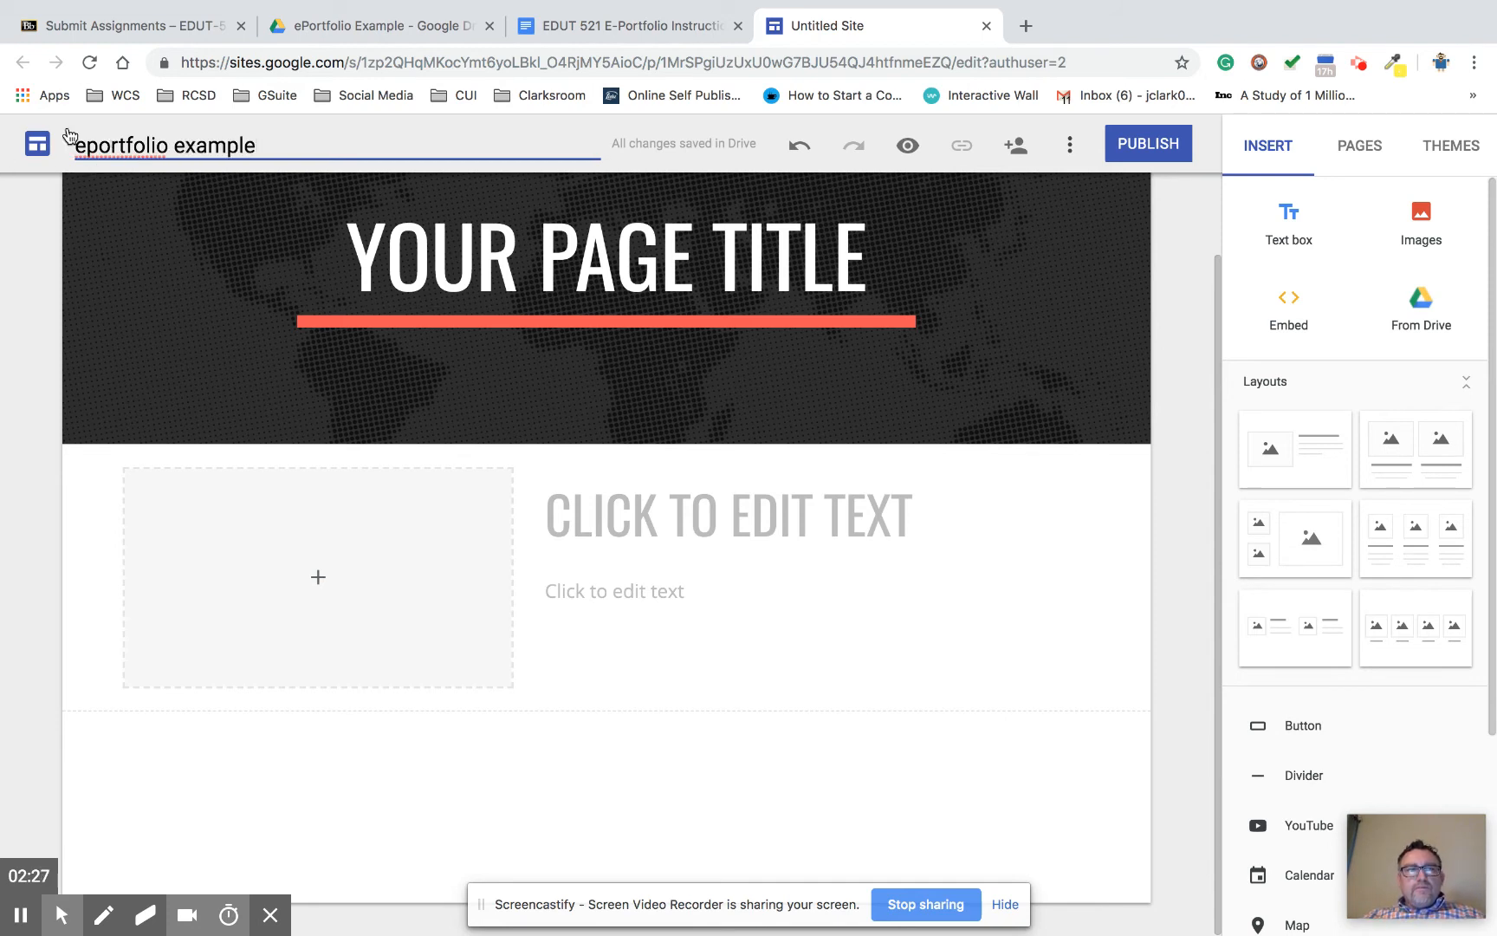
# Step: Replace the placeholder page title in the home page header with the portfolio owner's full name
pyautogui.moveTo(462, 357)
pyautogui.click(468, 387)
pyautogui.click(637, 271)
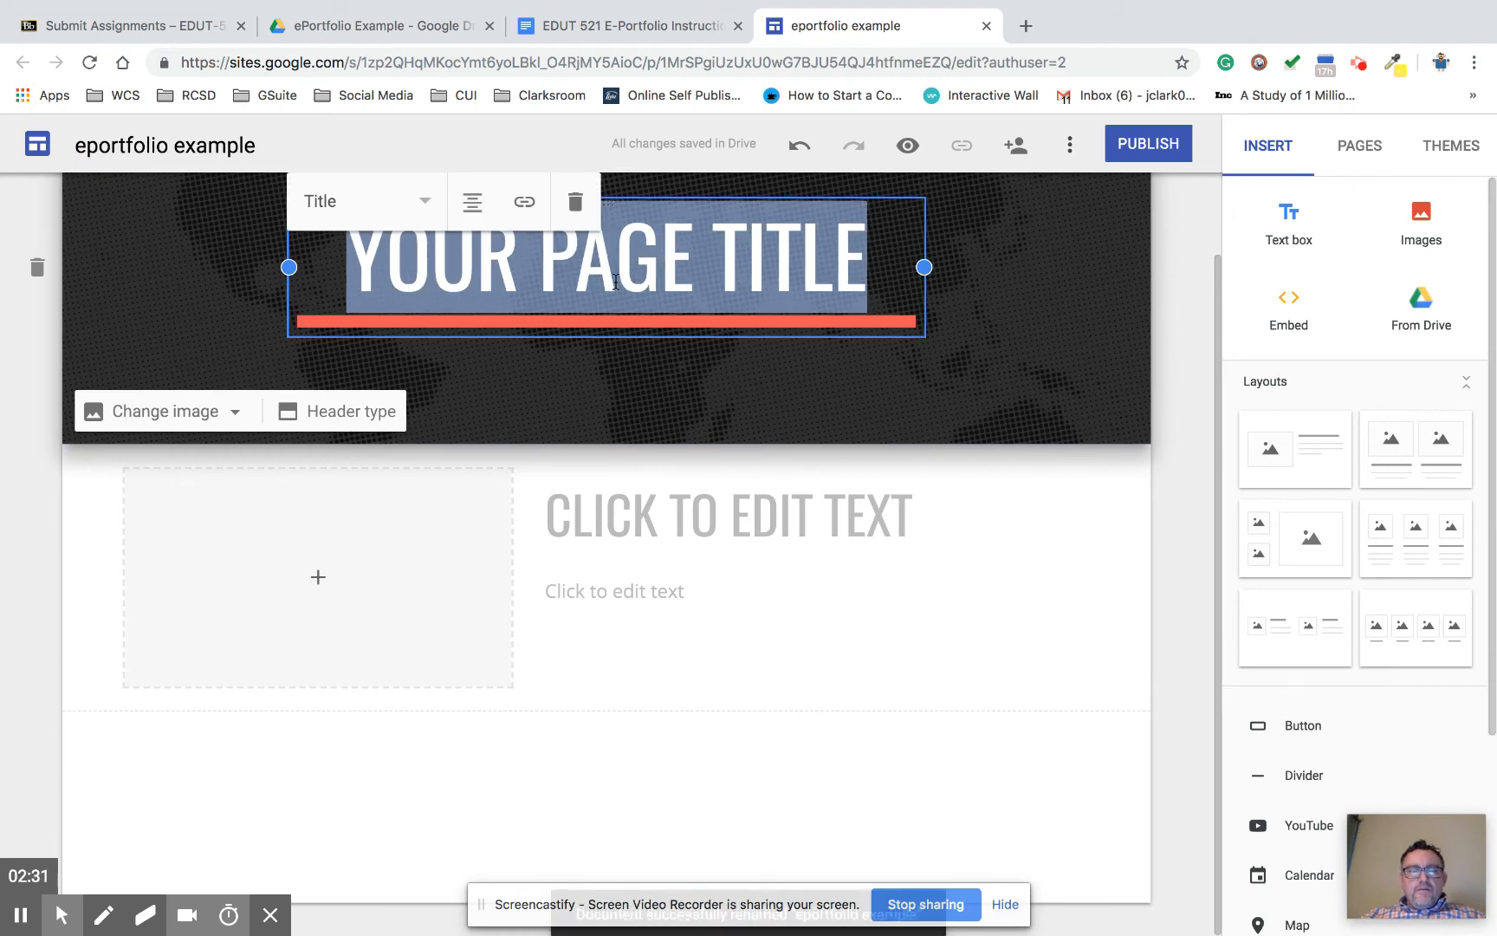
pyautogui.write('JOE CLARK')
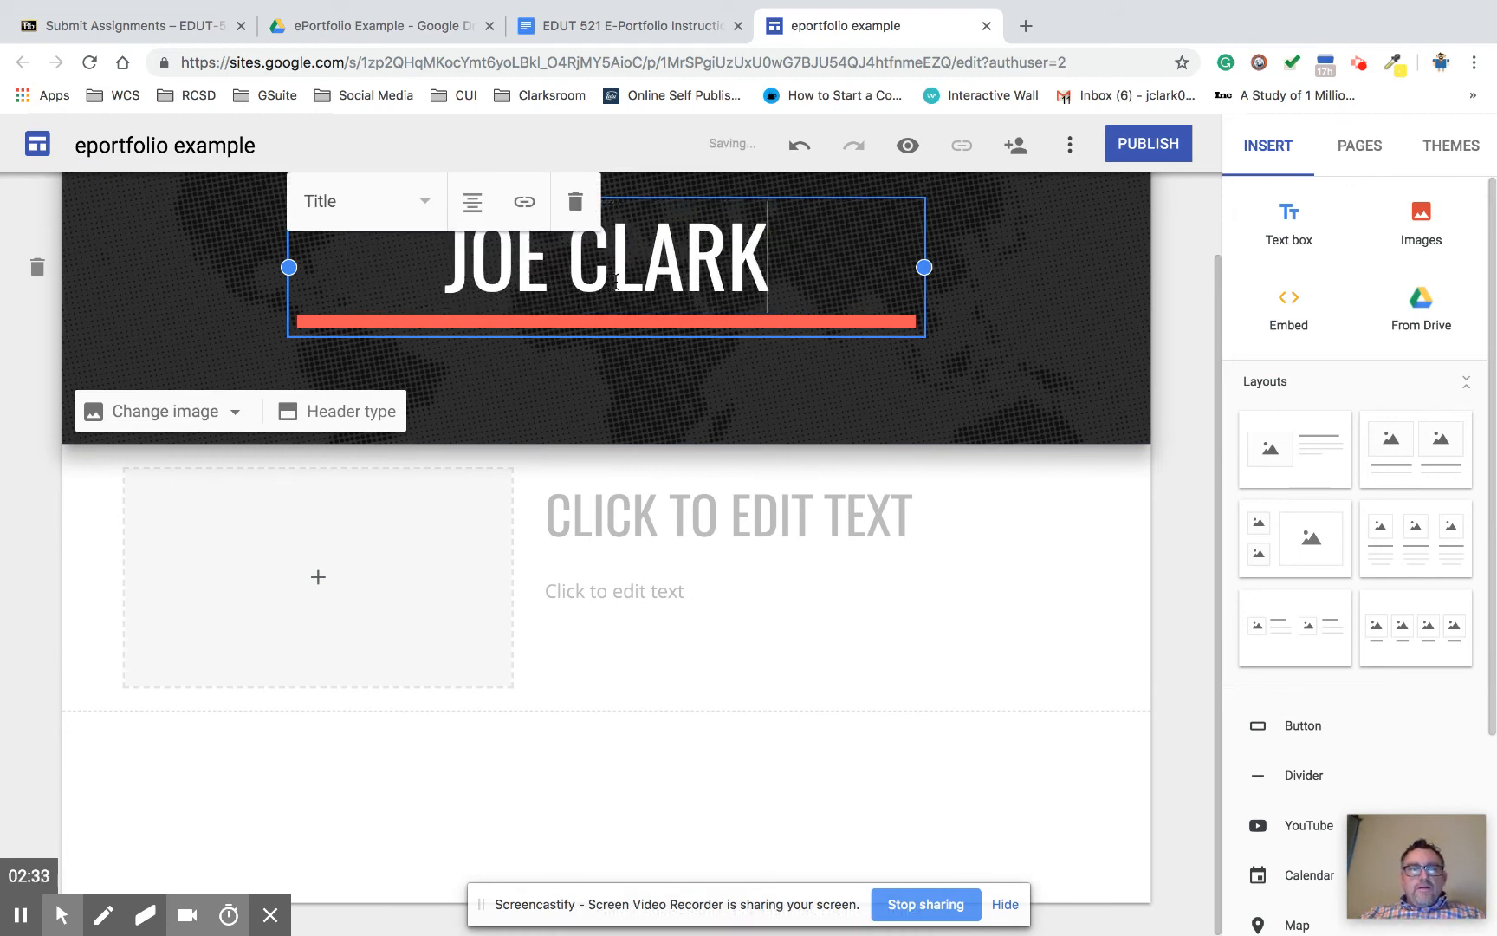
pyautogui.click(772, 443)
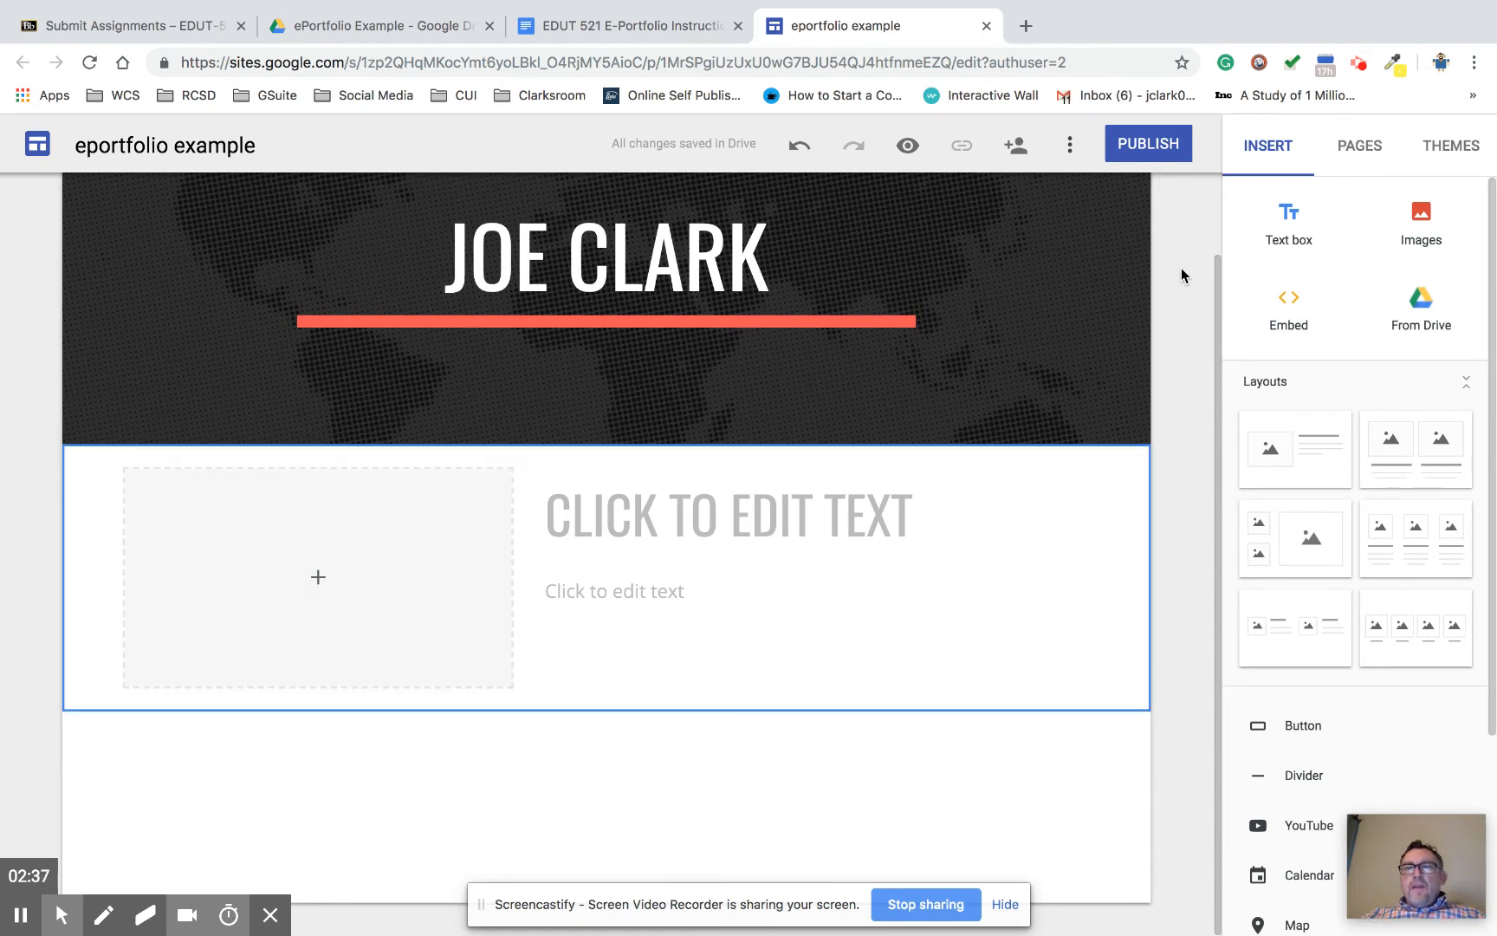
# Step: View the site's page list and check the instructions document for how many sections the portfolio requires
pyautogui.click(1362, 149)
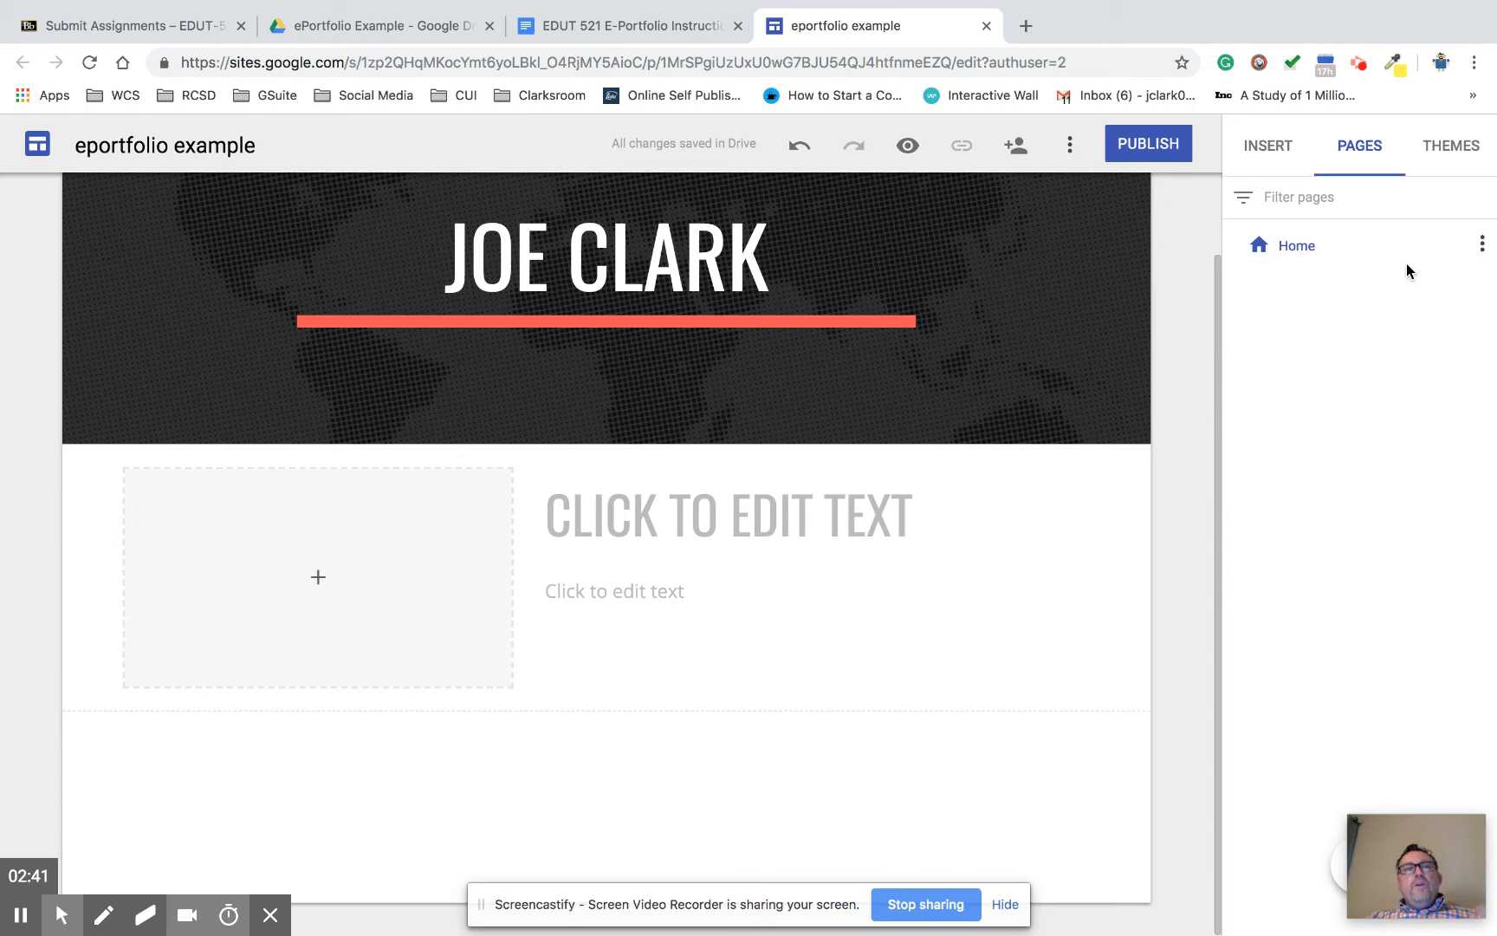
pyautogui.click(661, 25)
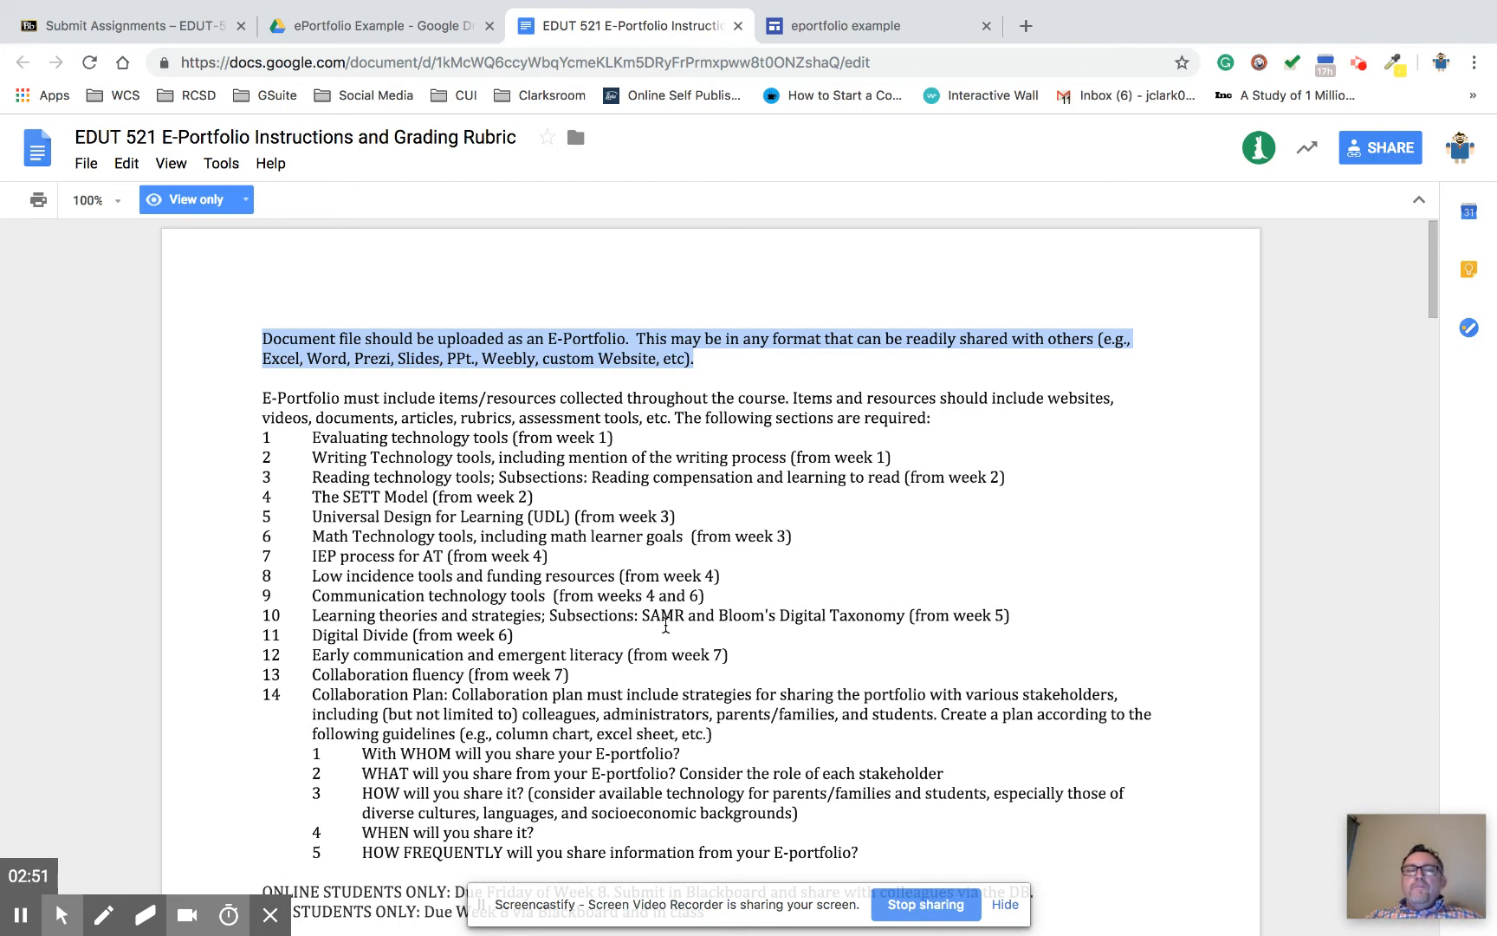
pyautogui.scroll(-3, 666, 623)
pyautogui.scroll(-8, 666, 624)
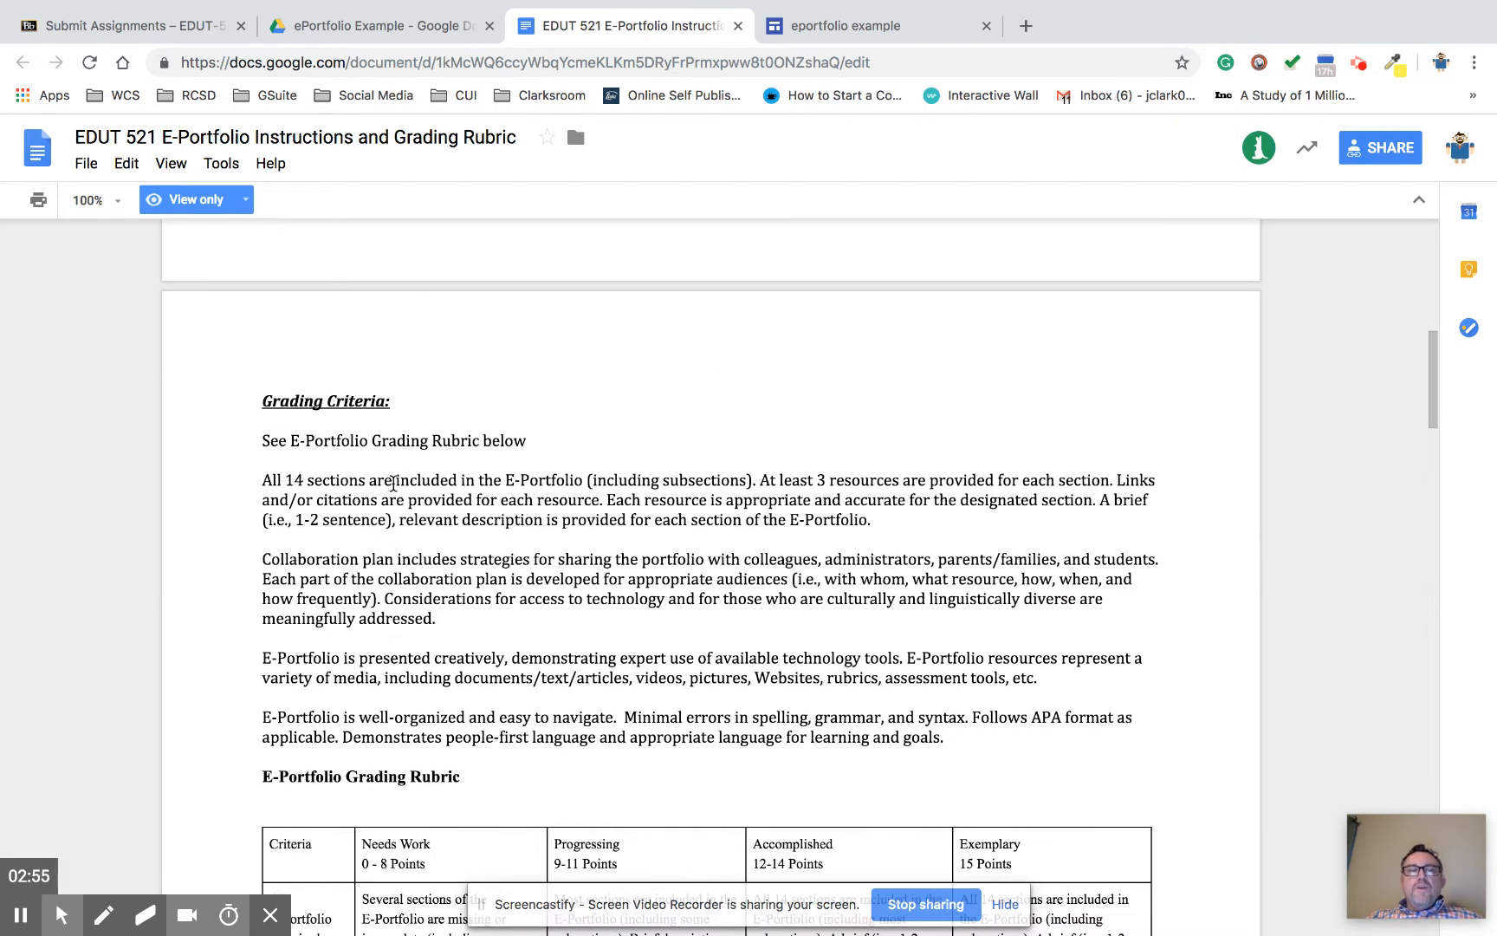
pyautogui.click(819, 26)
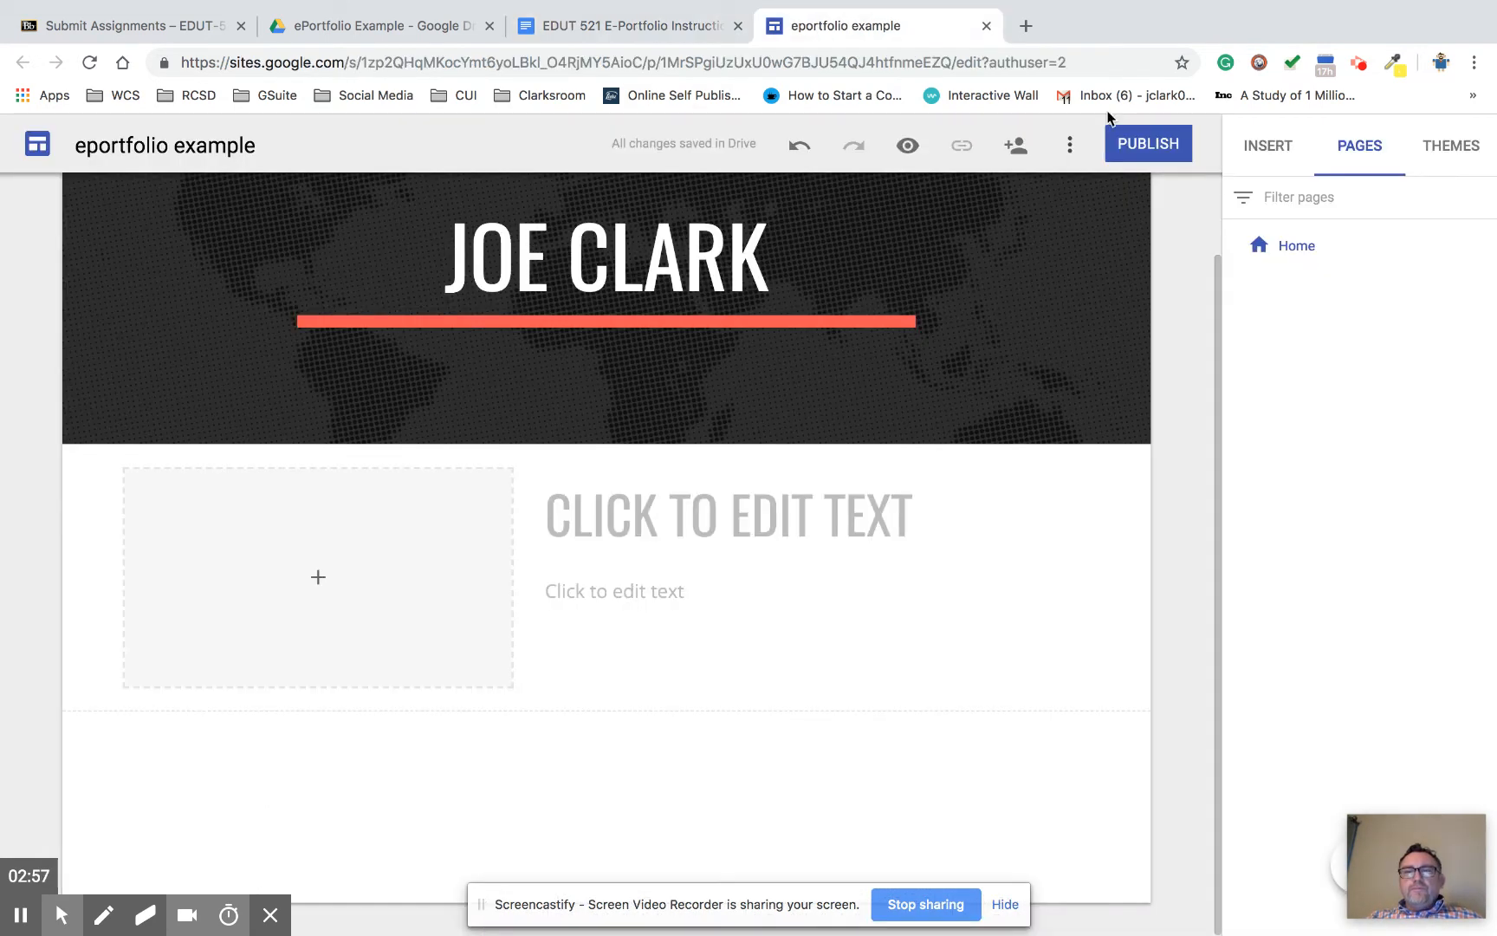
# Step: Check the first required section in the instructions document and add a site page named "Section 1 - evaluating"
pyautogui.click(1481, 244)
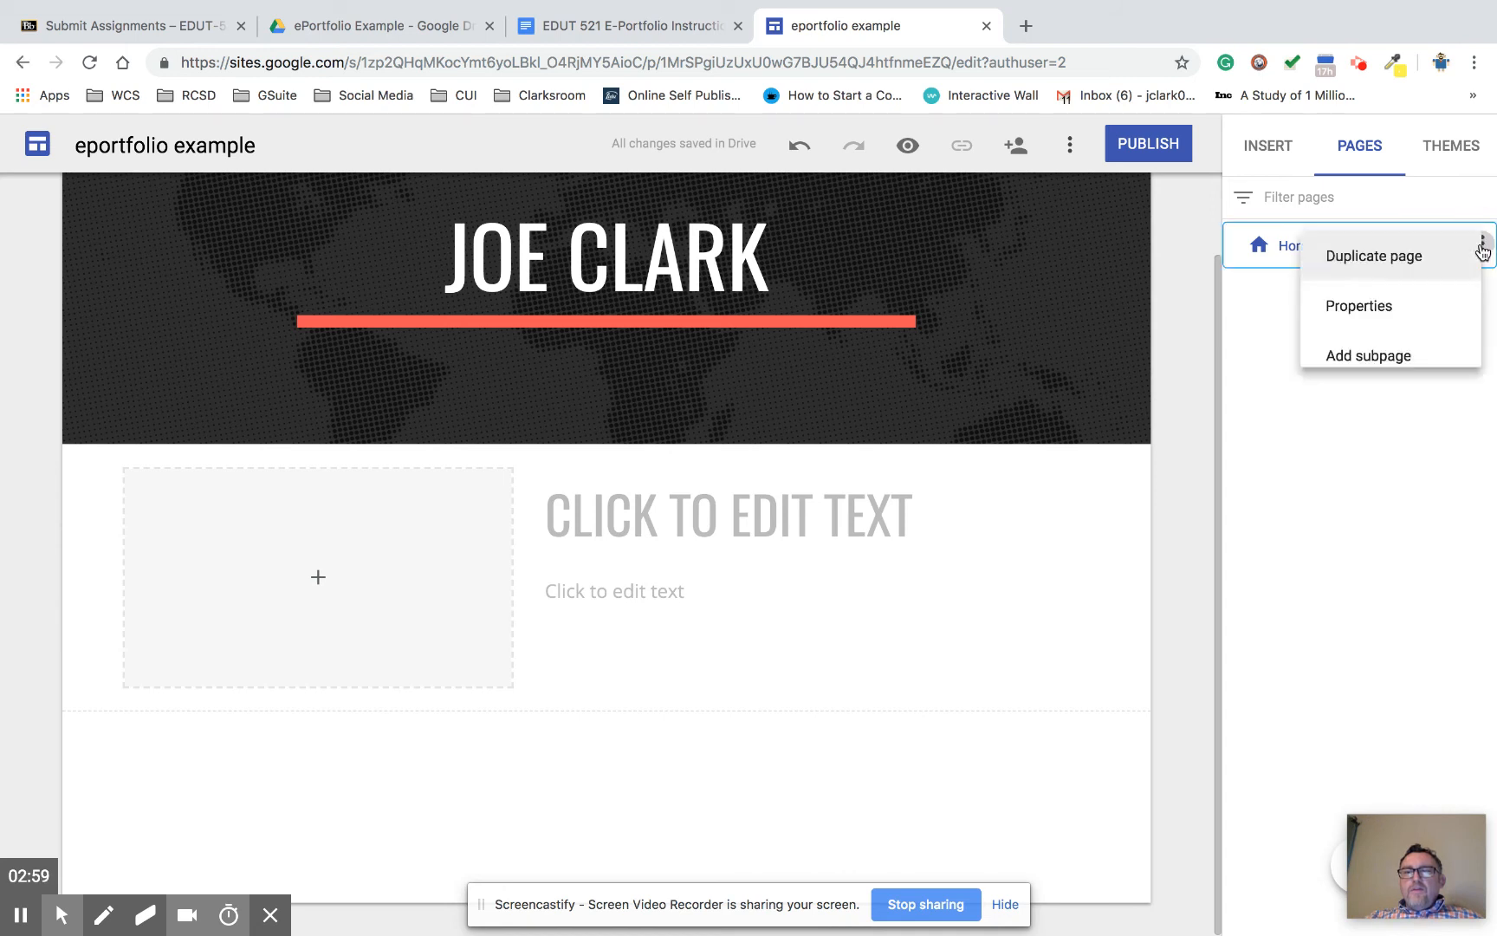
pyautogui.click(1339, 565)
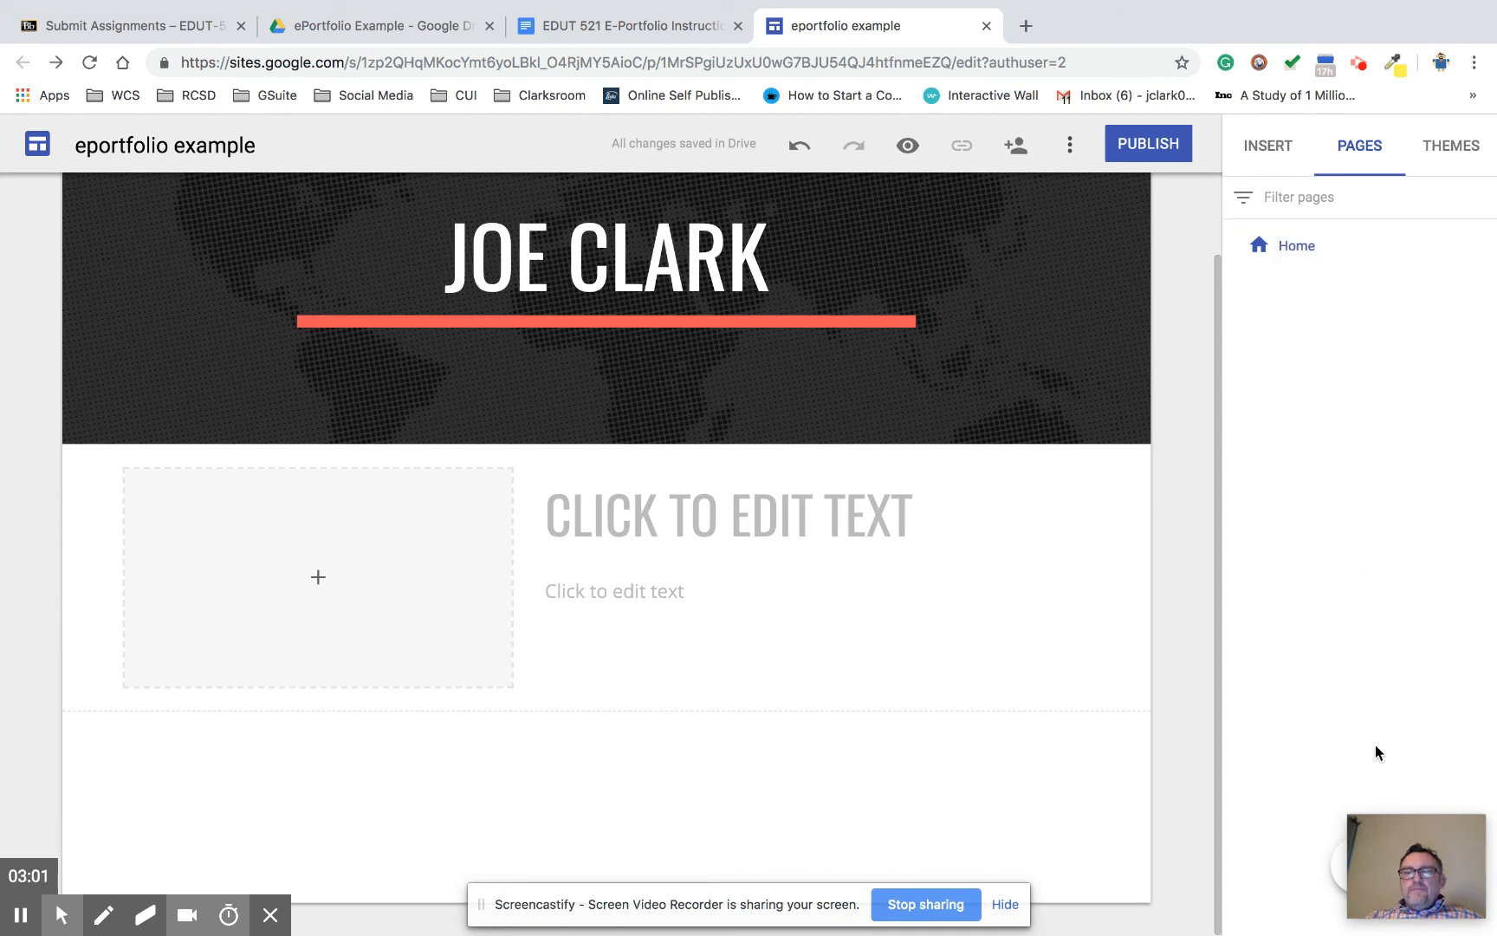
pyautogui.moveTo(1396, 835); pyautogui.dragTo(1393, 697)
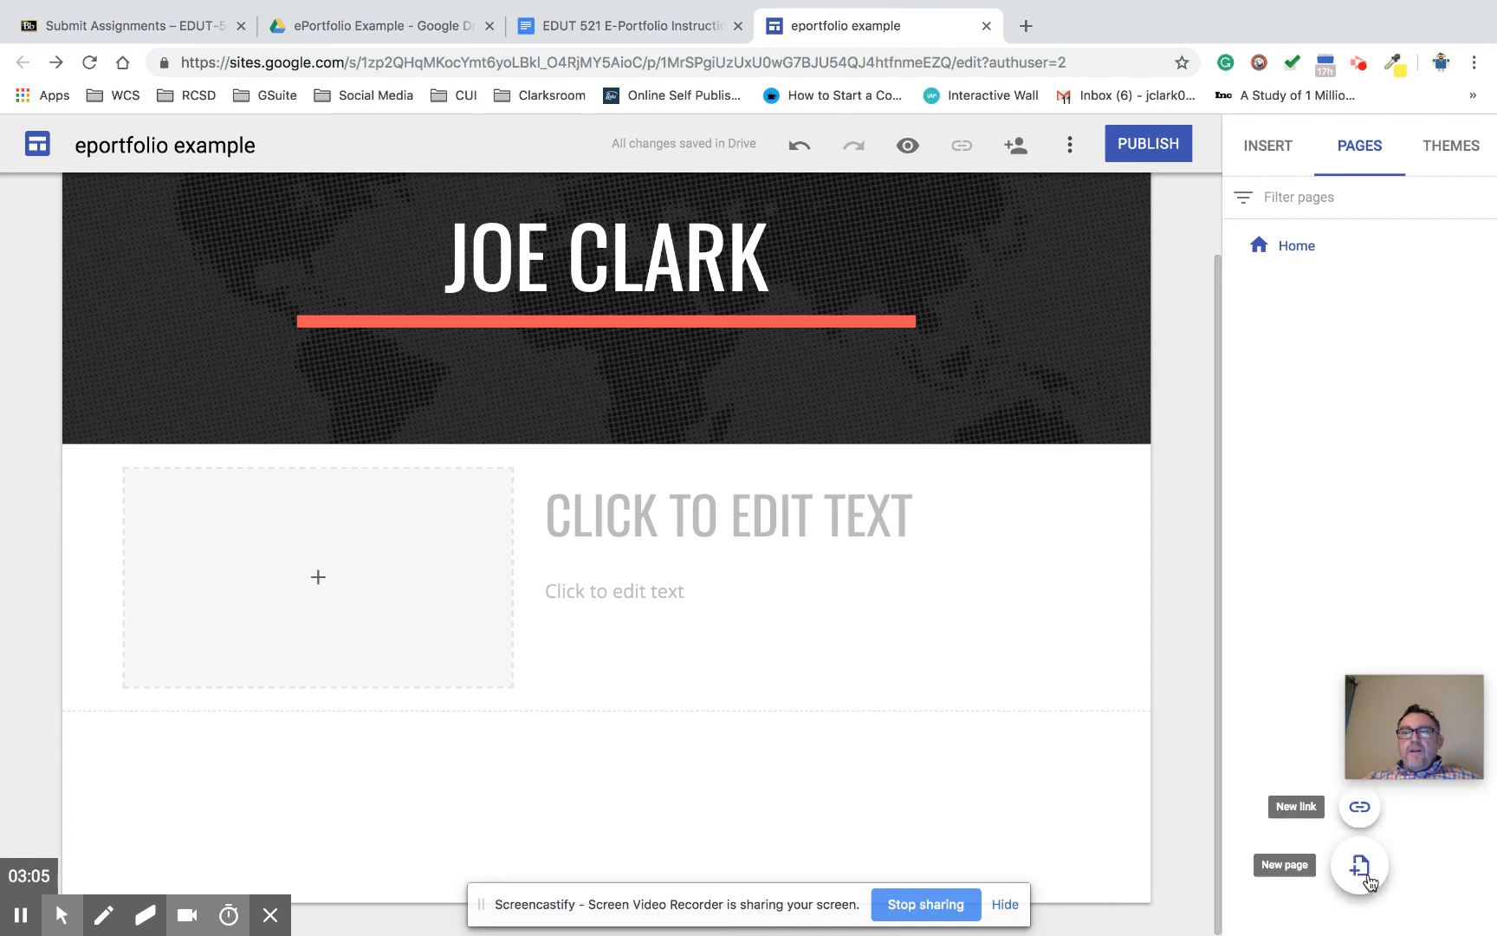
pyautogui.click(1360, 868)
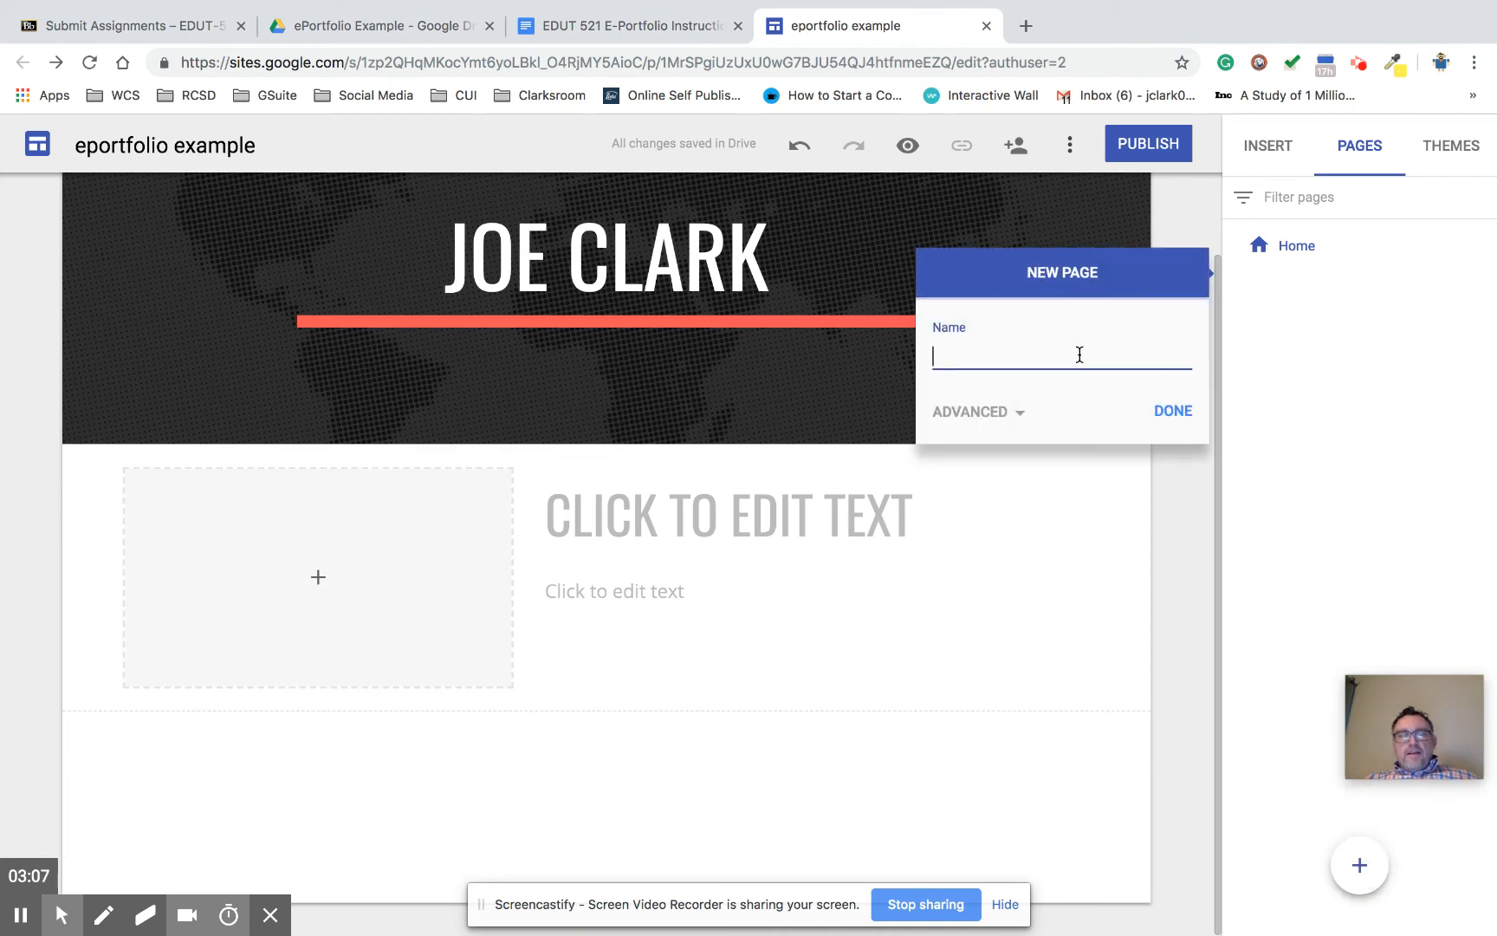
pyautogui.write('Section 1 -')
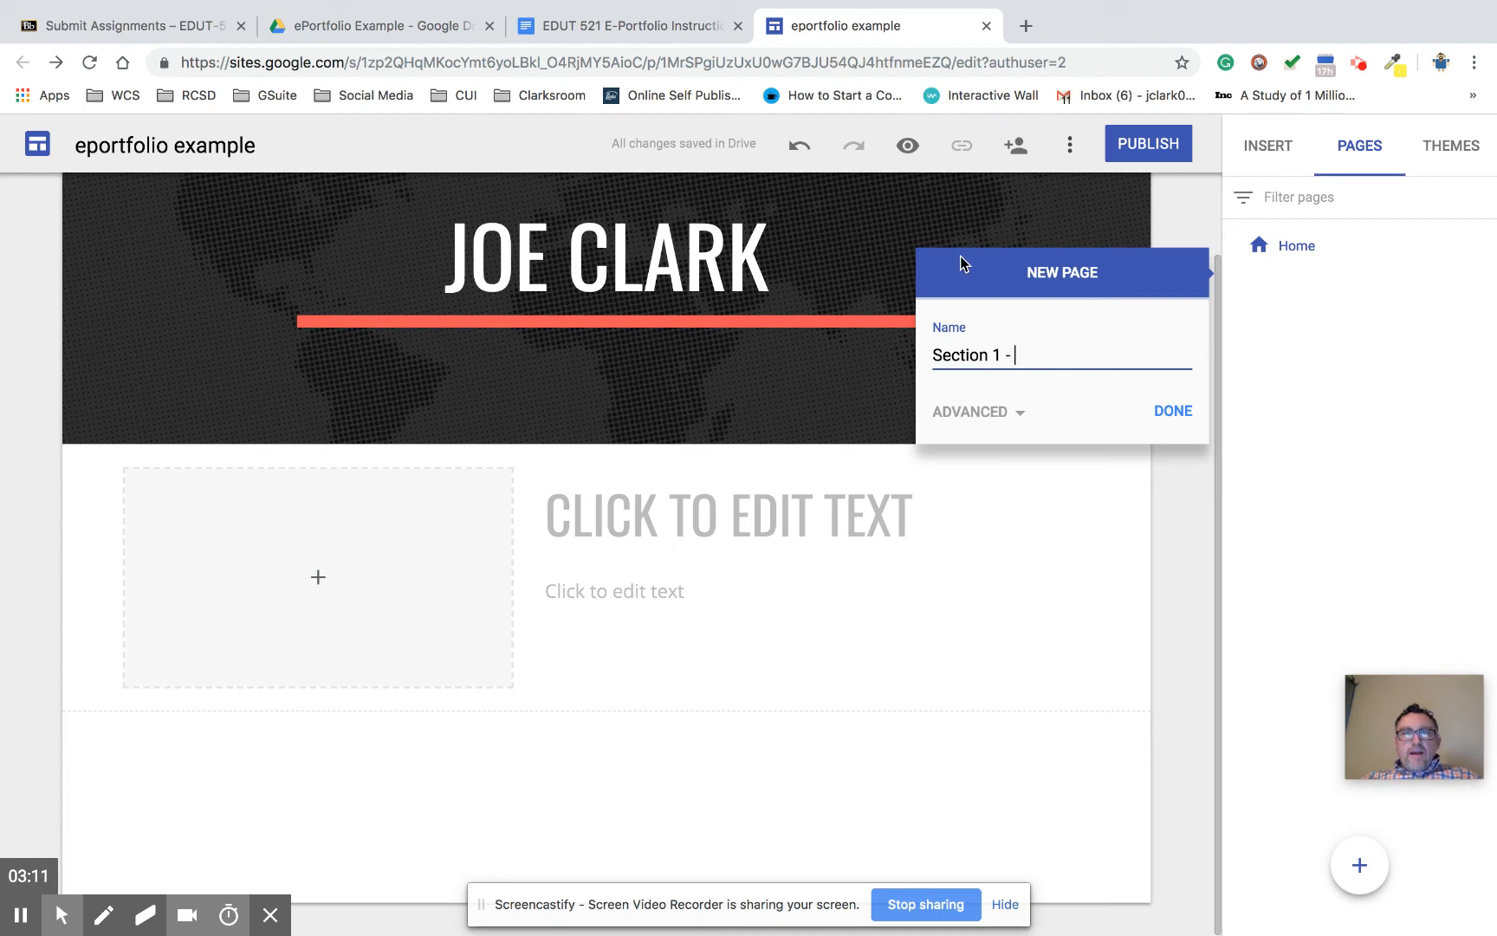
pyautogui.click(620, 76)
pyautogui.scroll(10, 518, 547)
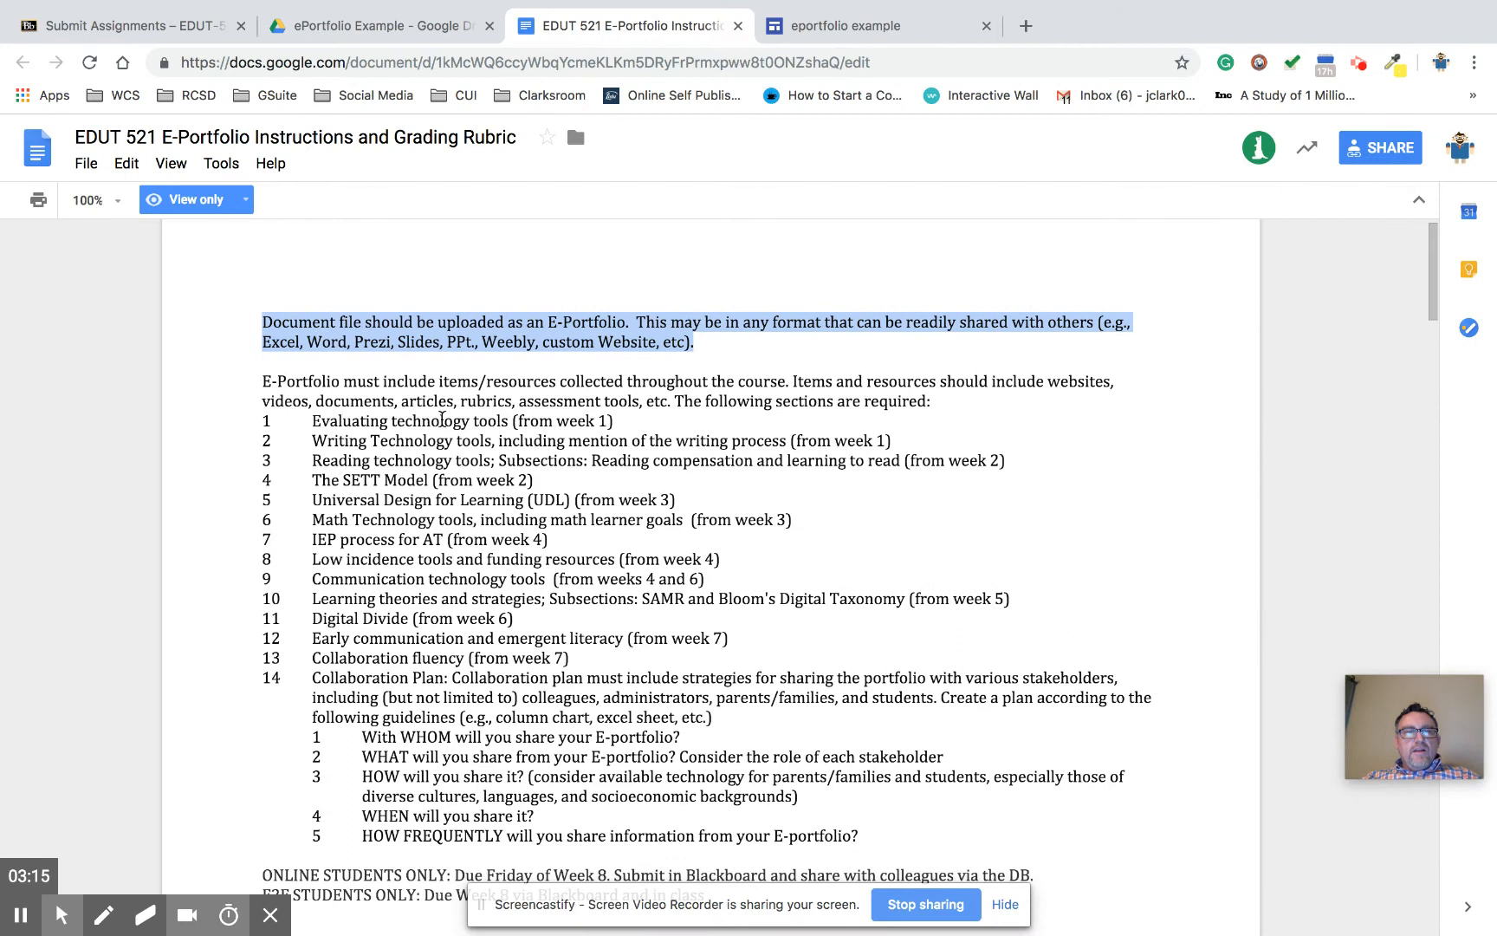
pyautogui.click(855, 32)
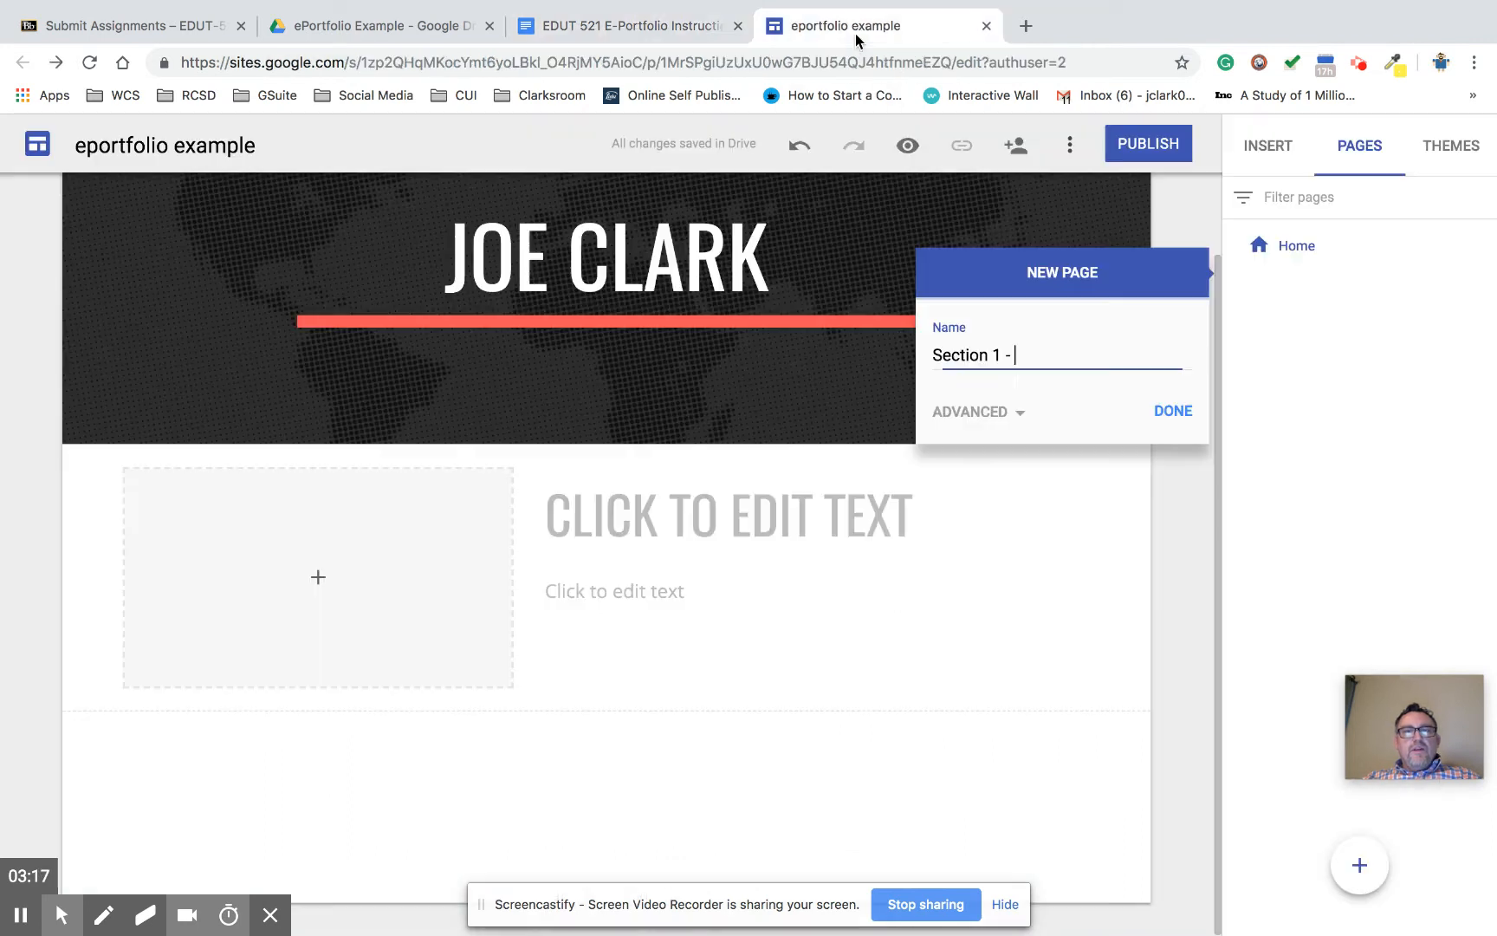
pyautogui.write('eval')
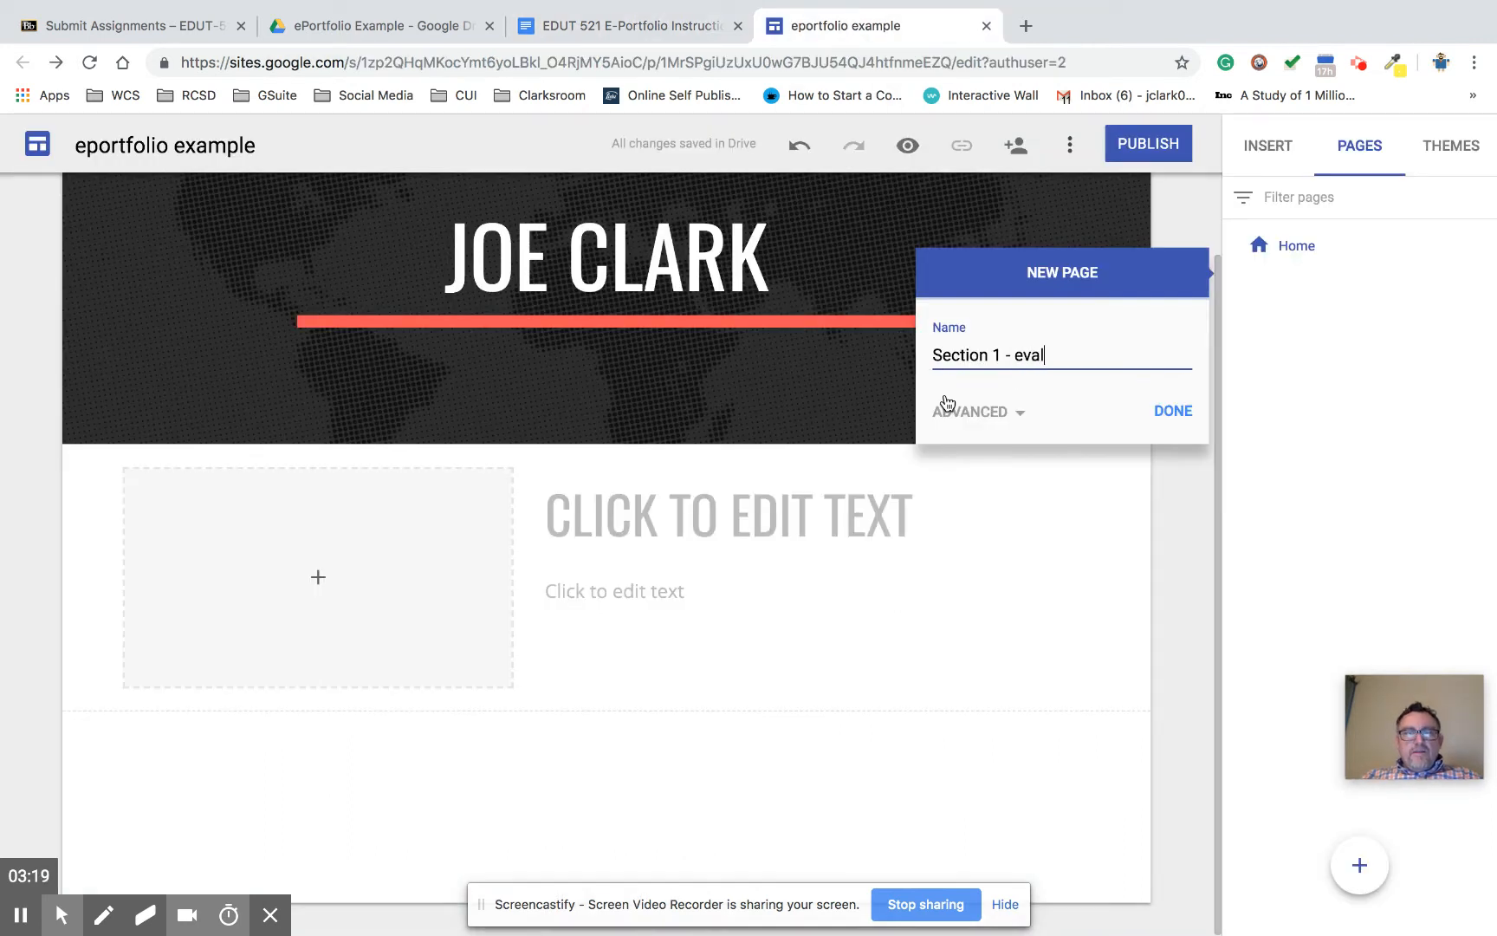
pyautogui.write('uating')
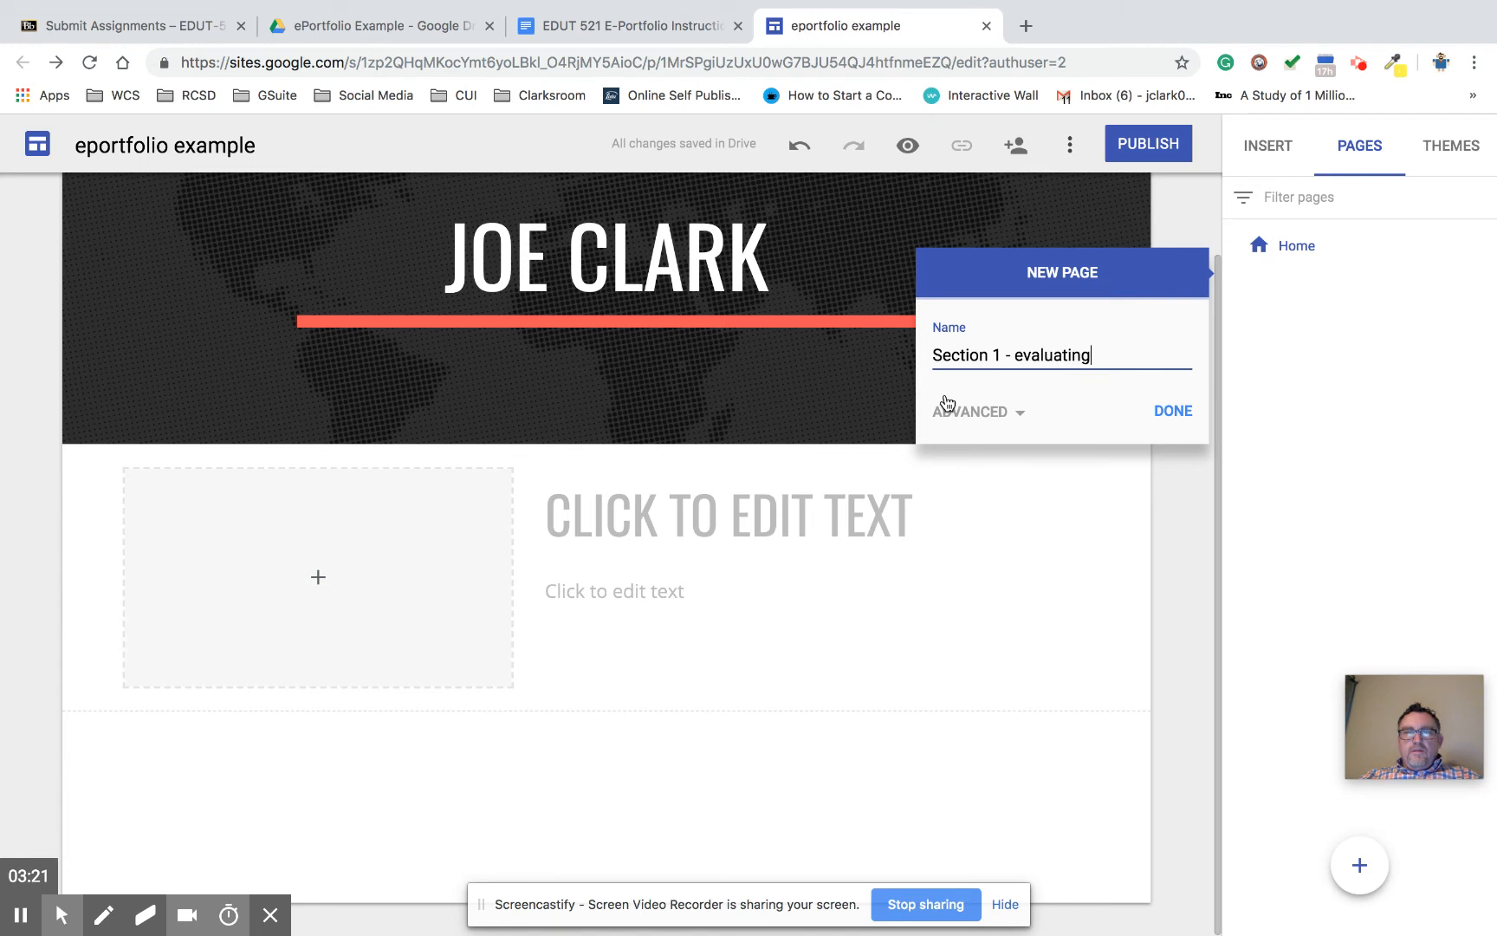
pyautogui.click(1159, 410)
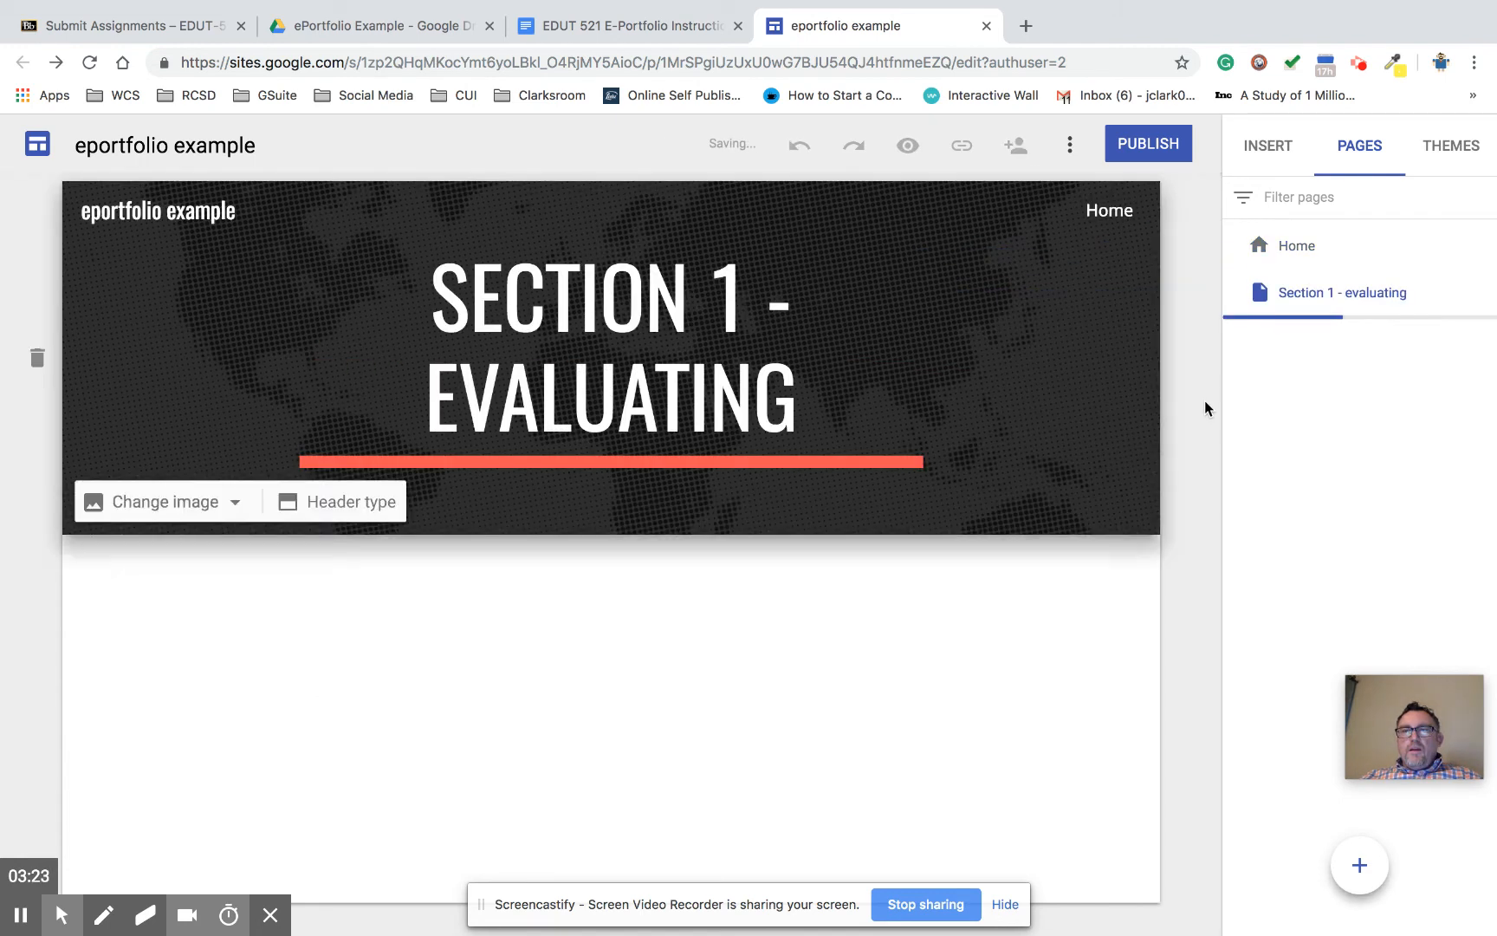
# Step: Consult the instructions document's list of required sections and add a site page named "Section 3 - Reading Tools"
pyautogui.click(625, 33)
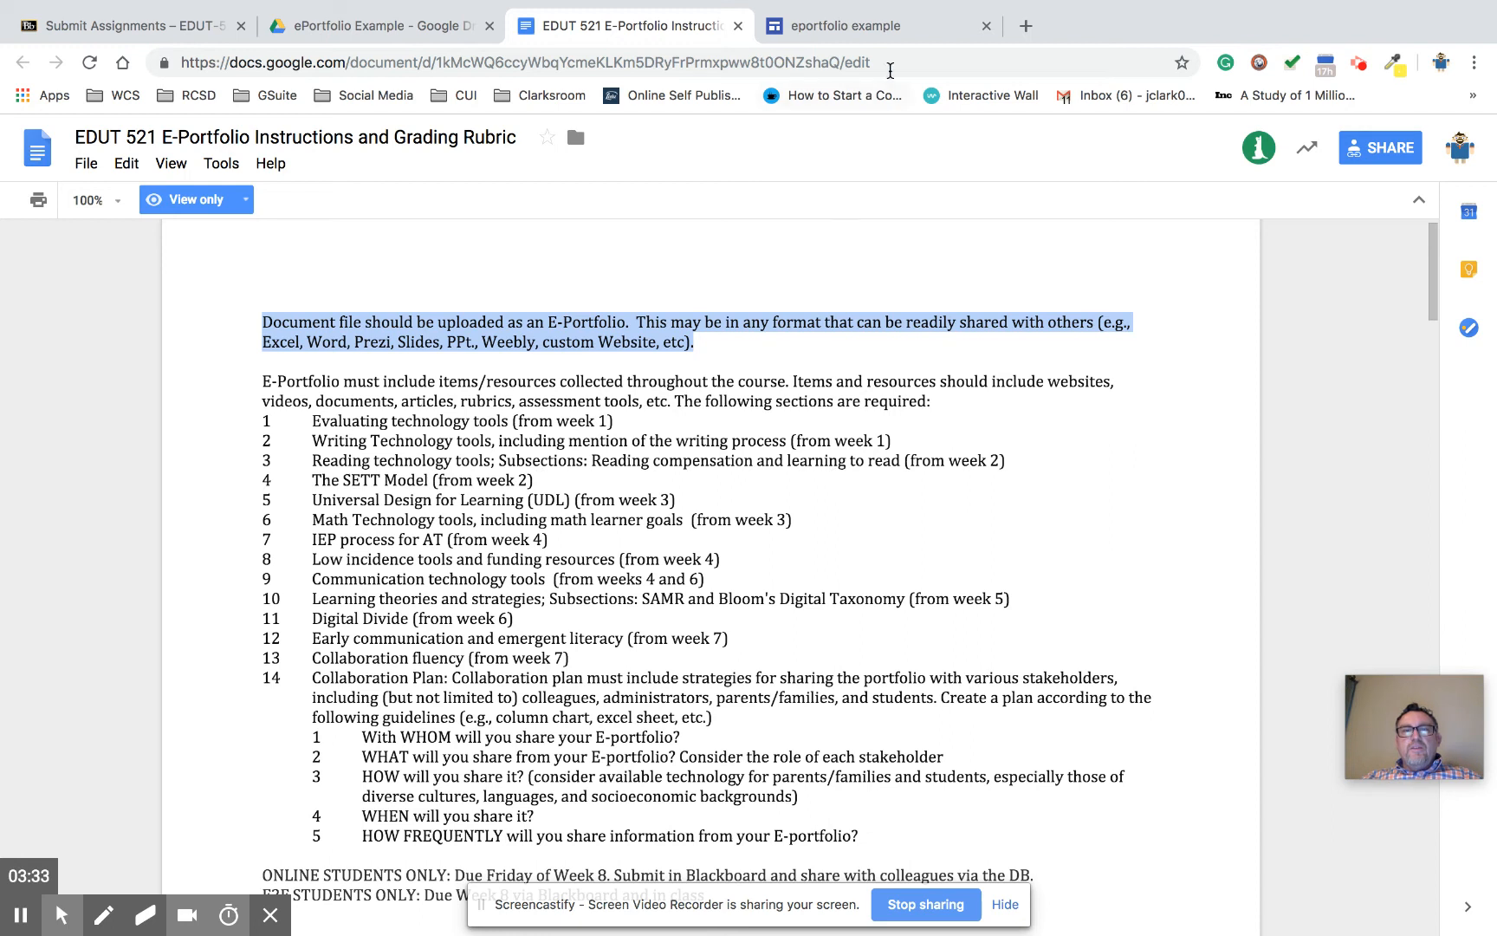
pyautogui.click(889, 38)
pyautogui.click(1360, 865)
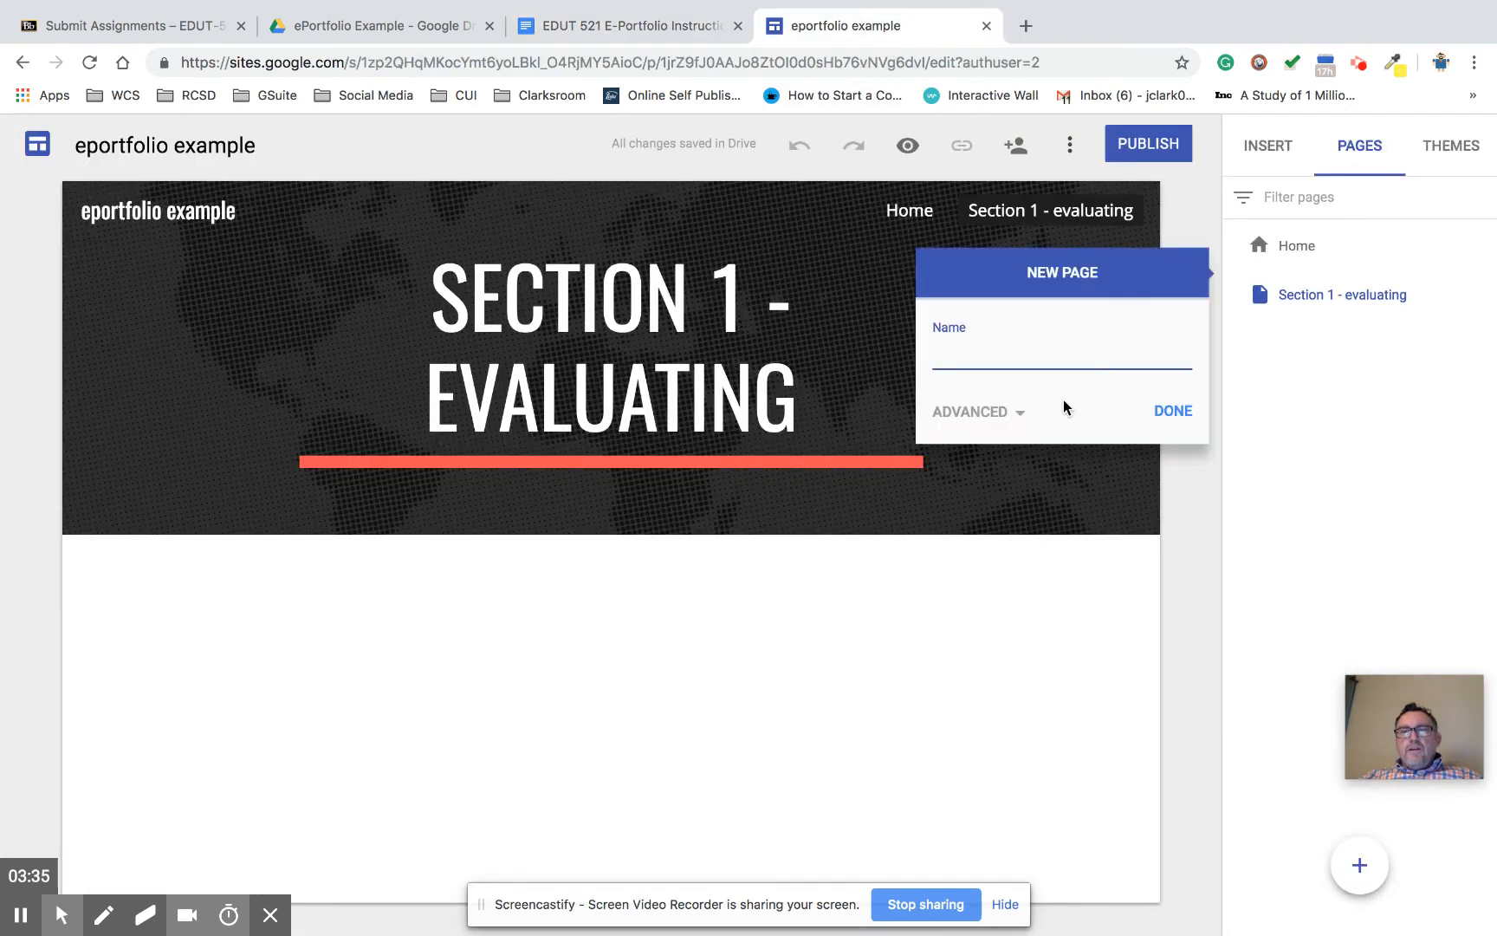
pyautogui.write('Section 3 - R')
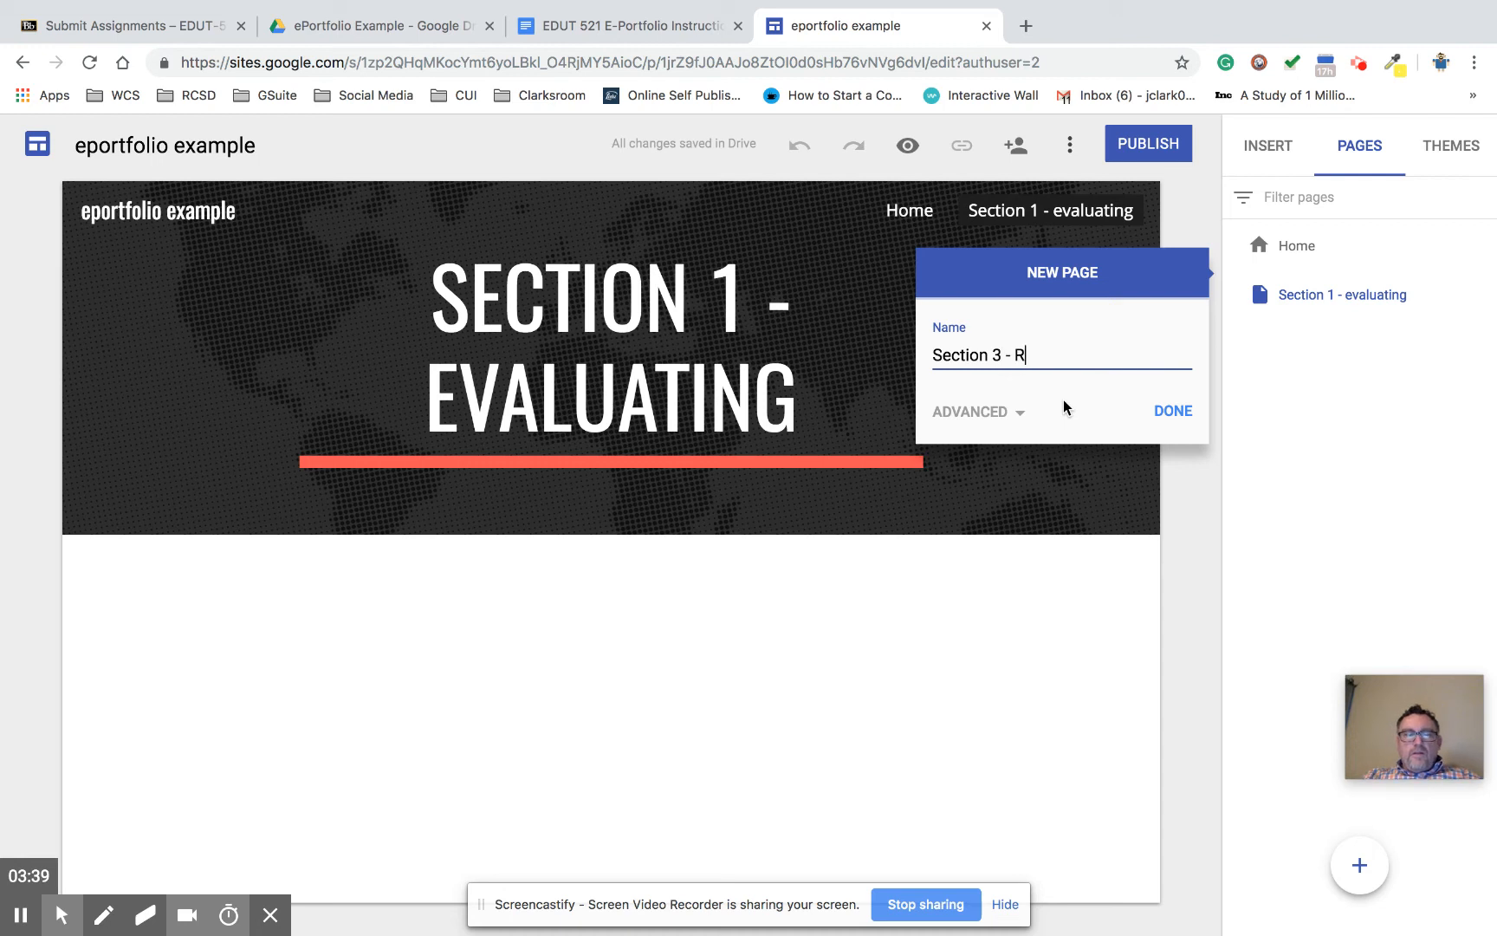
pyautogui.write('eading')
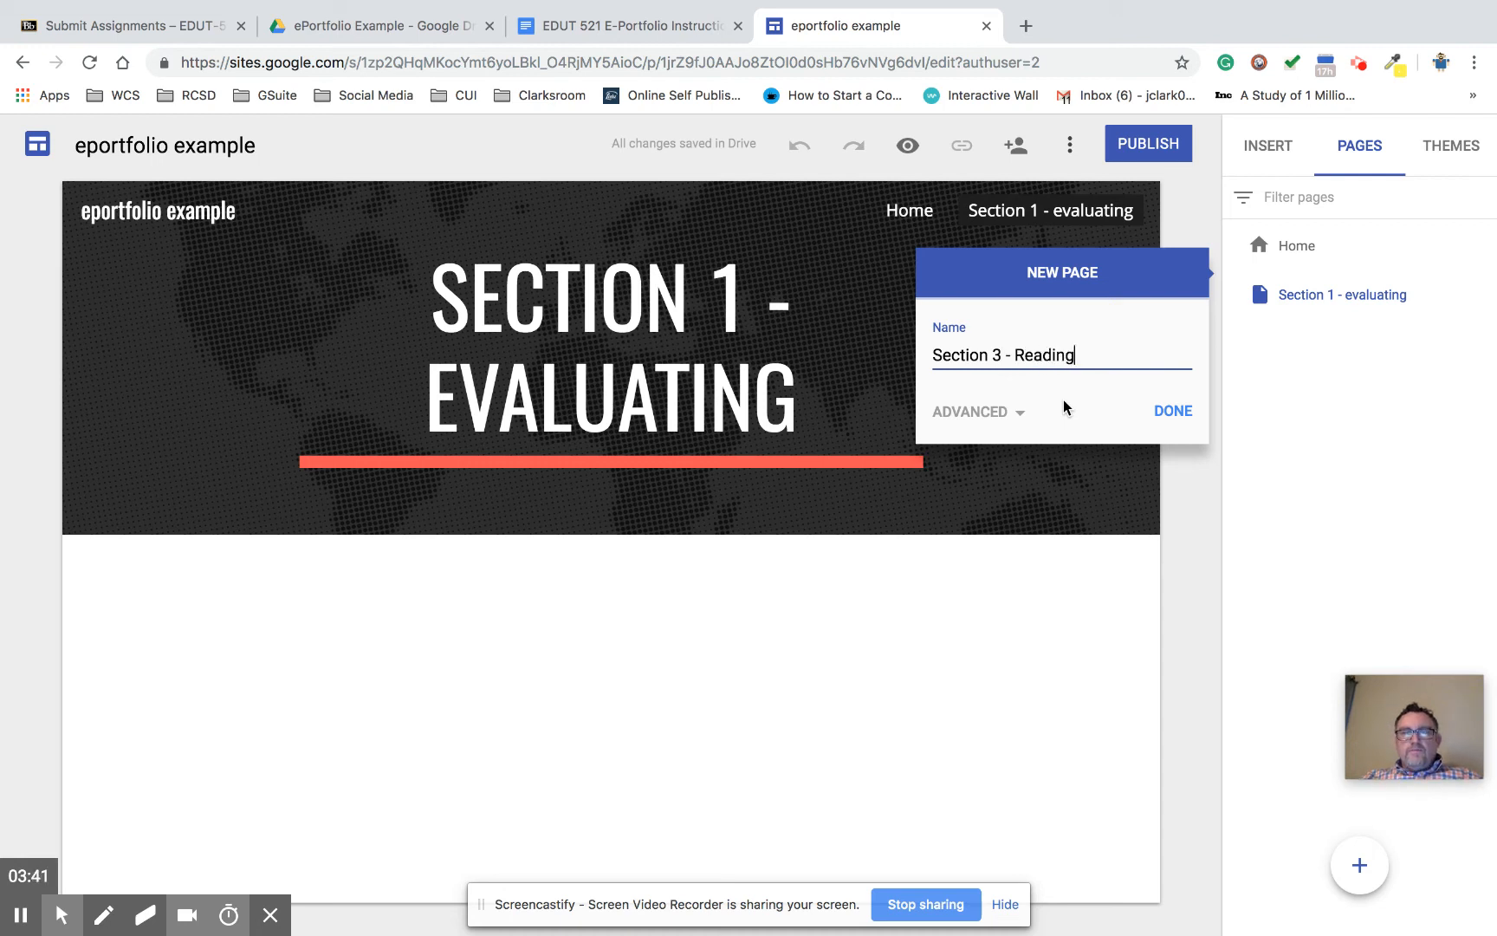
pyautogui.write(' Tools')
pyautogui.click(1174, 411)
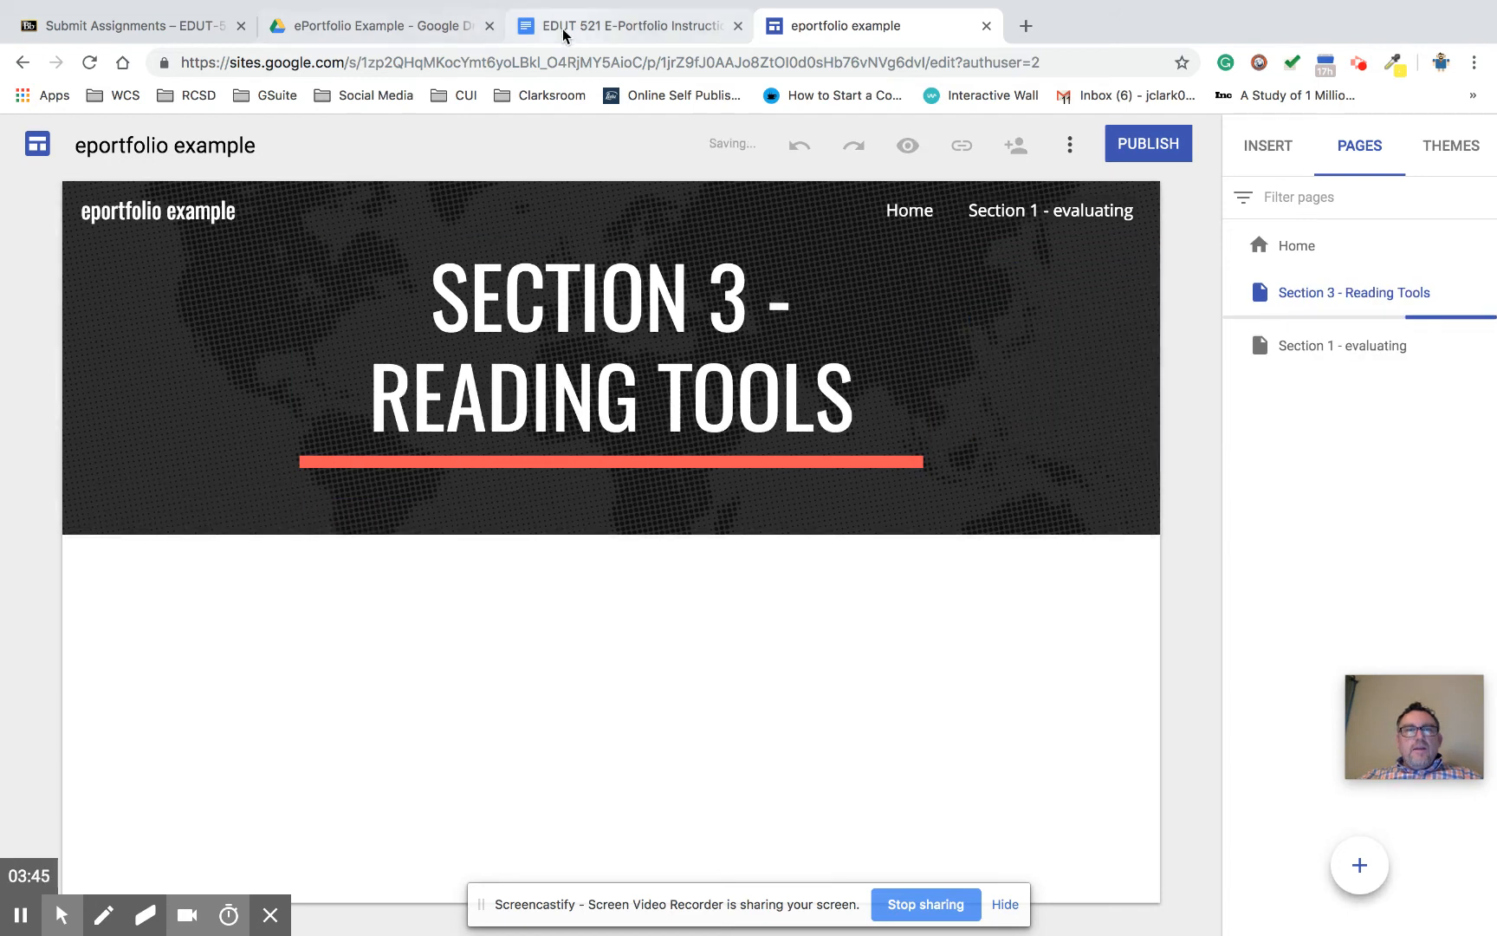
# Step: Look up the subsections required for reading technology tools in the instructions document, highlight "compensation", and return to the site editor
pyautogui.click(563, 28)
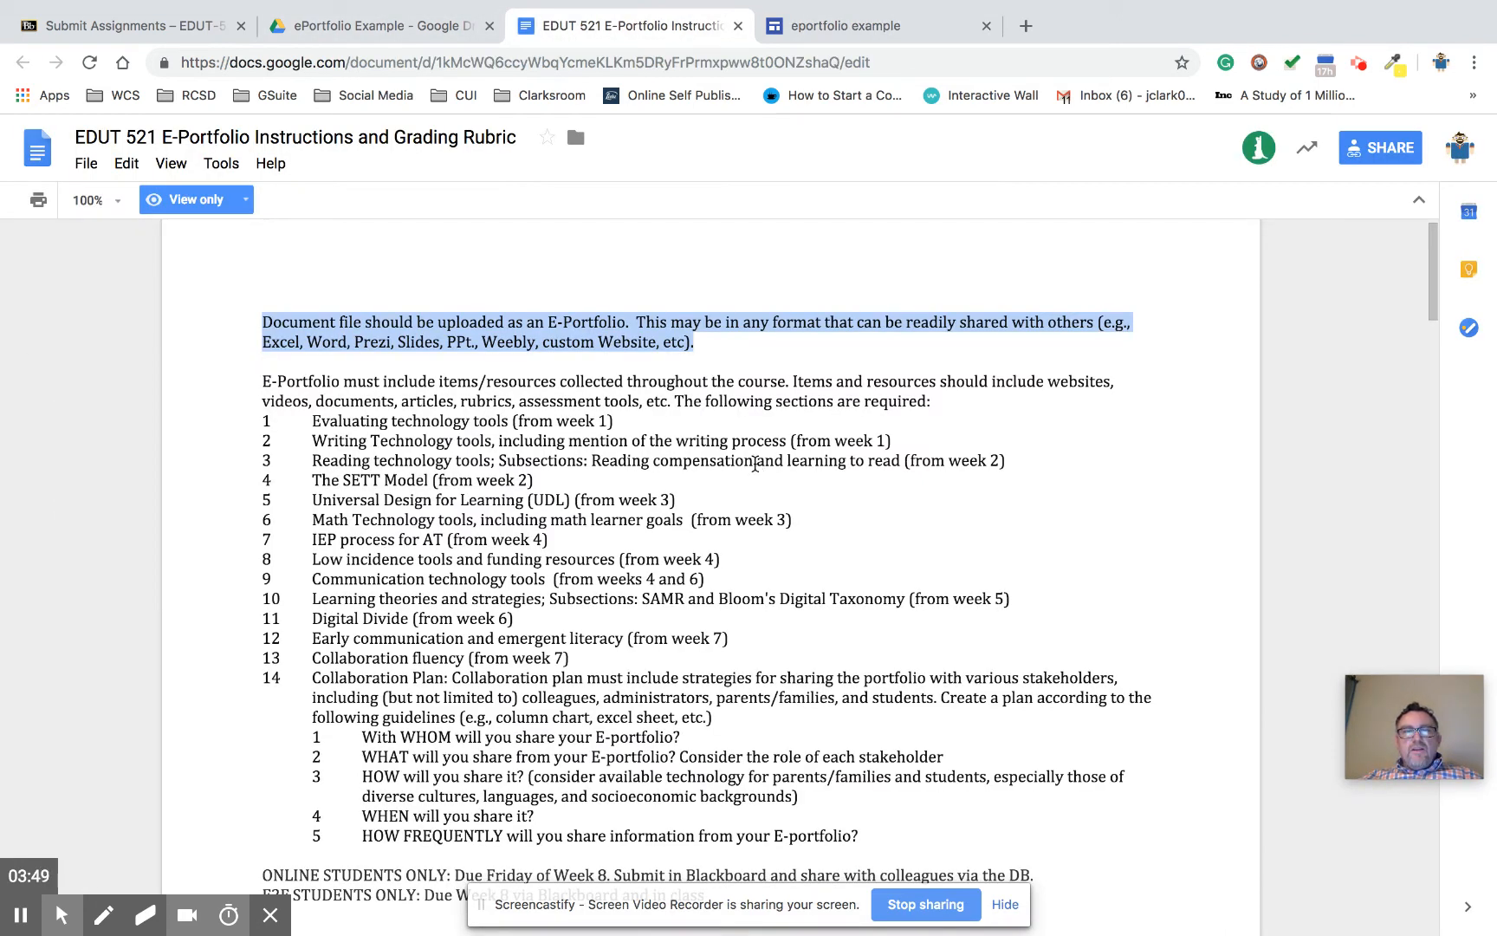
pyautogui.moveTo(750, 460); pyautogui.dragTo(655, 462)
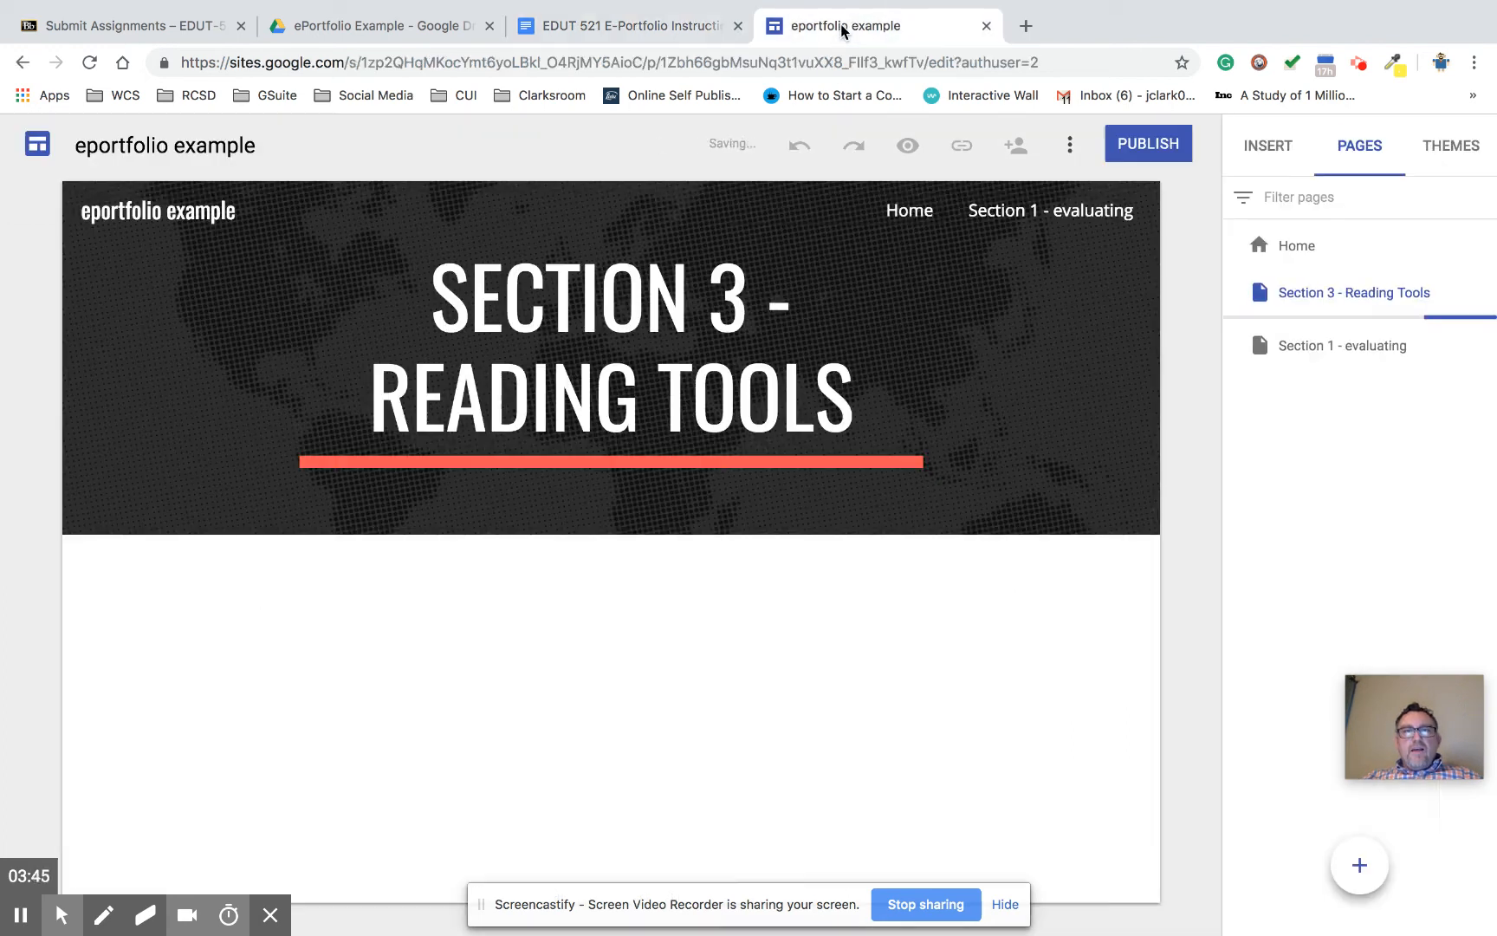
pyautogui.click(844, 26)
# Step: Reorder the site's pages so that "Section 1 - evaluating" comes before "Section 3 - Reading Tools"
pyautogui.click(1334, 344)
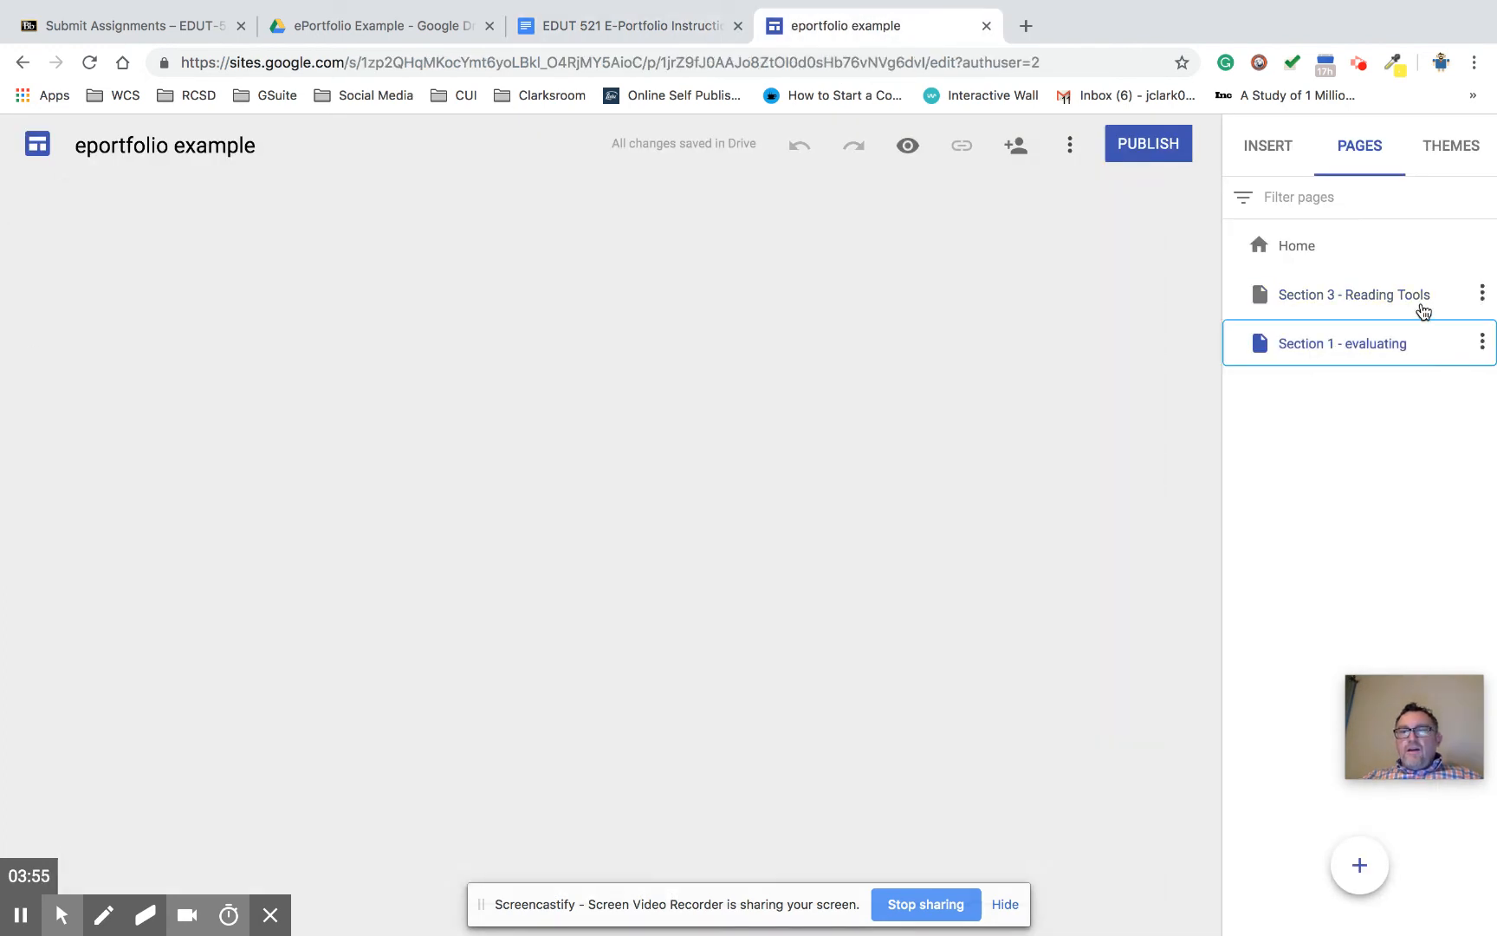
pyautogui.click(1422, 310)
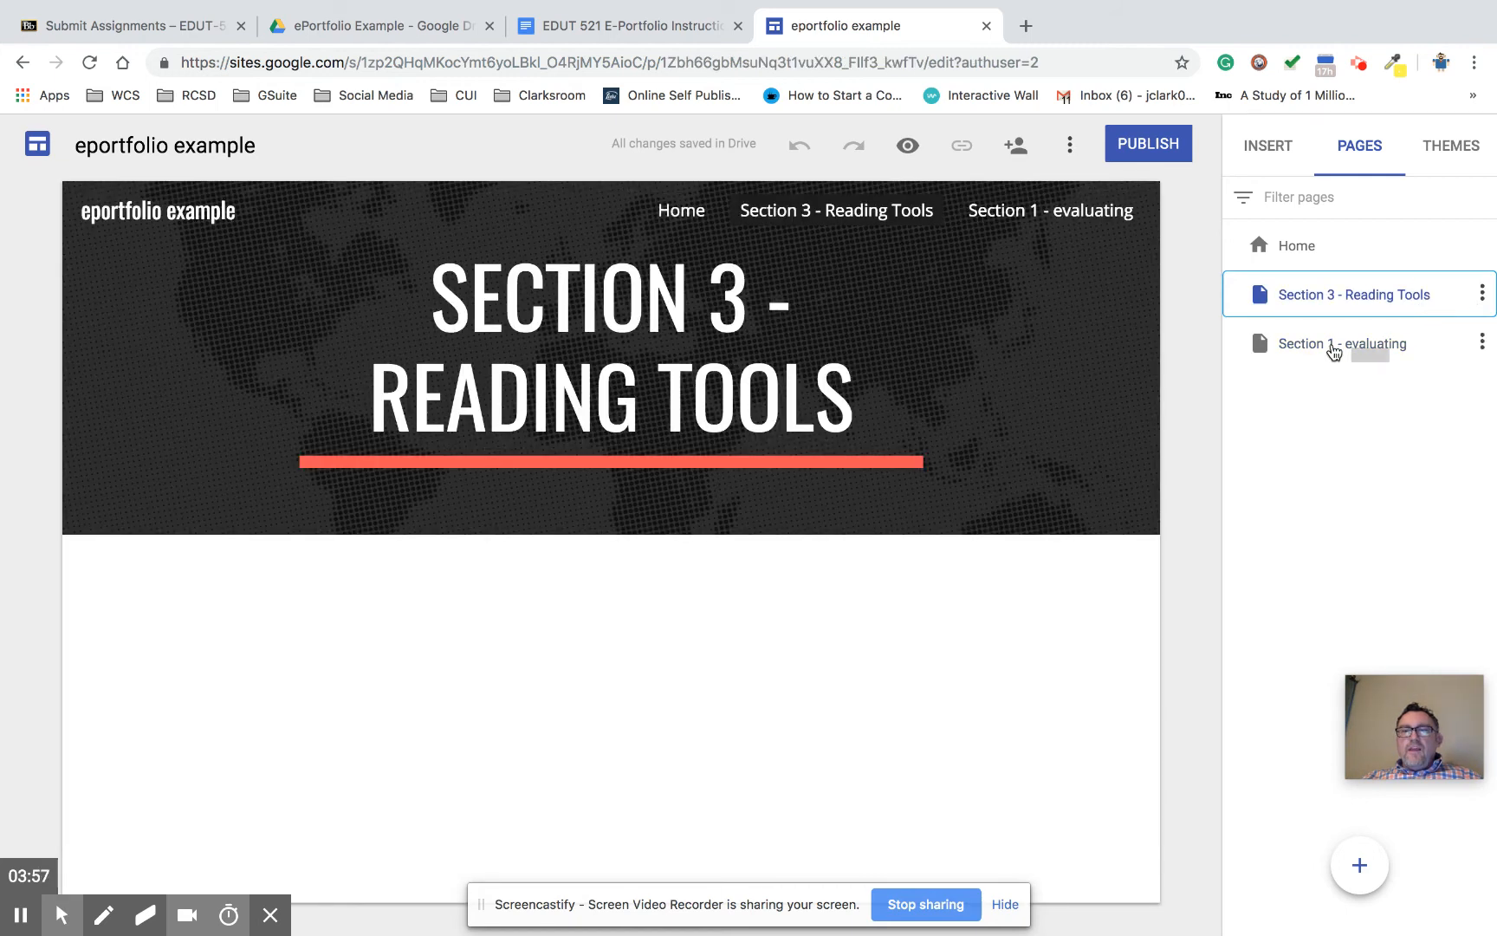
pyautogui.click(1333, 320)
pyautogui.moveTo(1334, 319); pyautogui.dragTo(1327, 290)
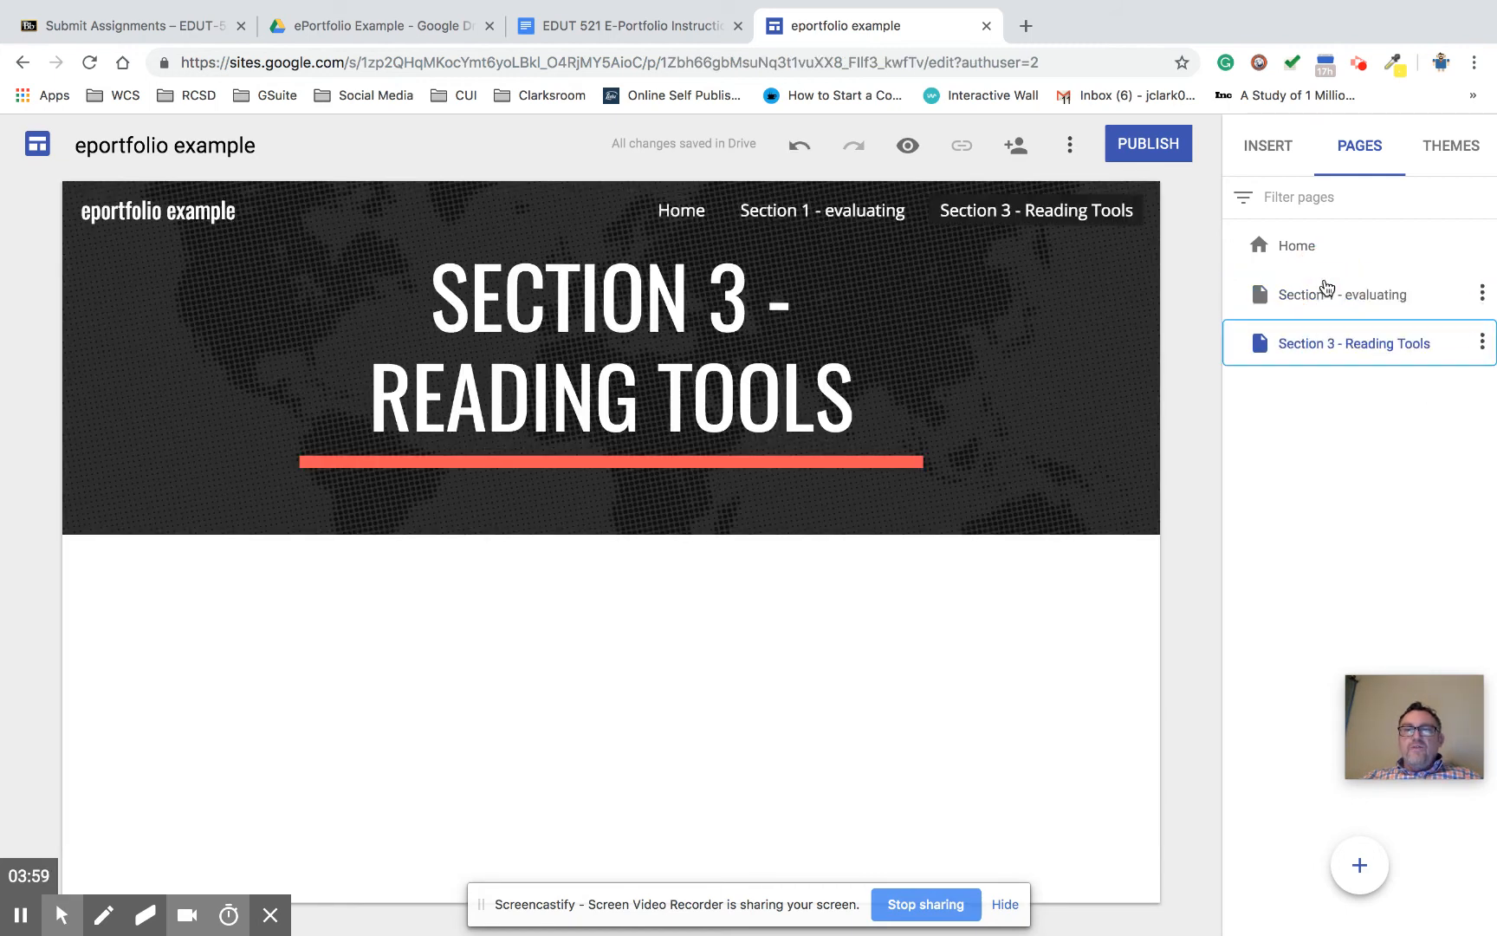
# Step: Add a subpage named "Compensation" under the "Section 3 - Reading Tools" page
pyautogui.click(1482, 342)
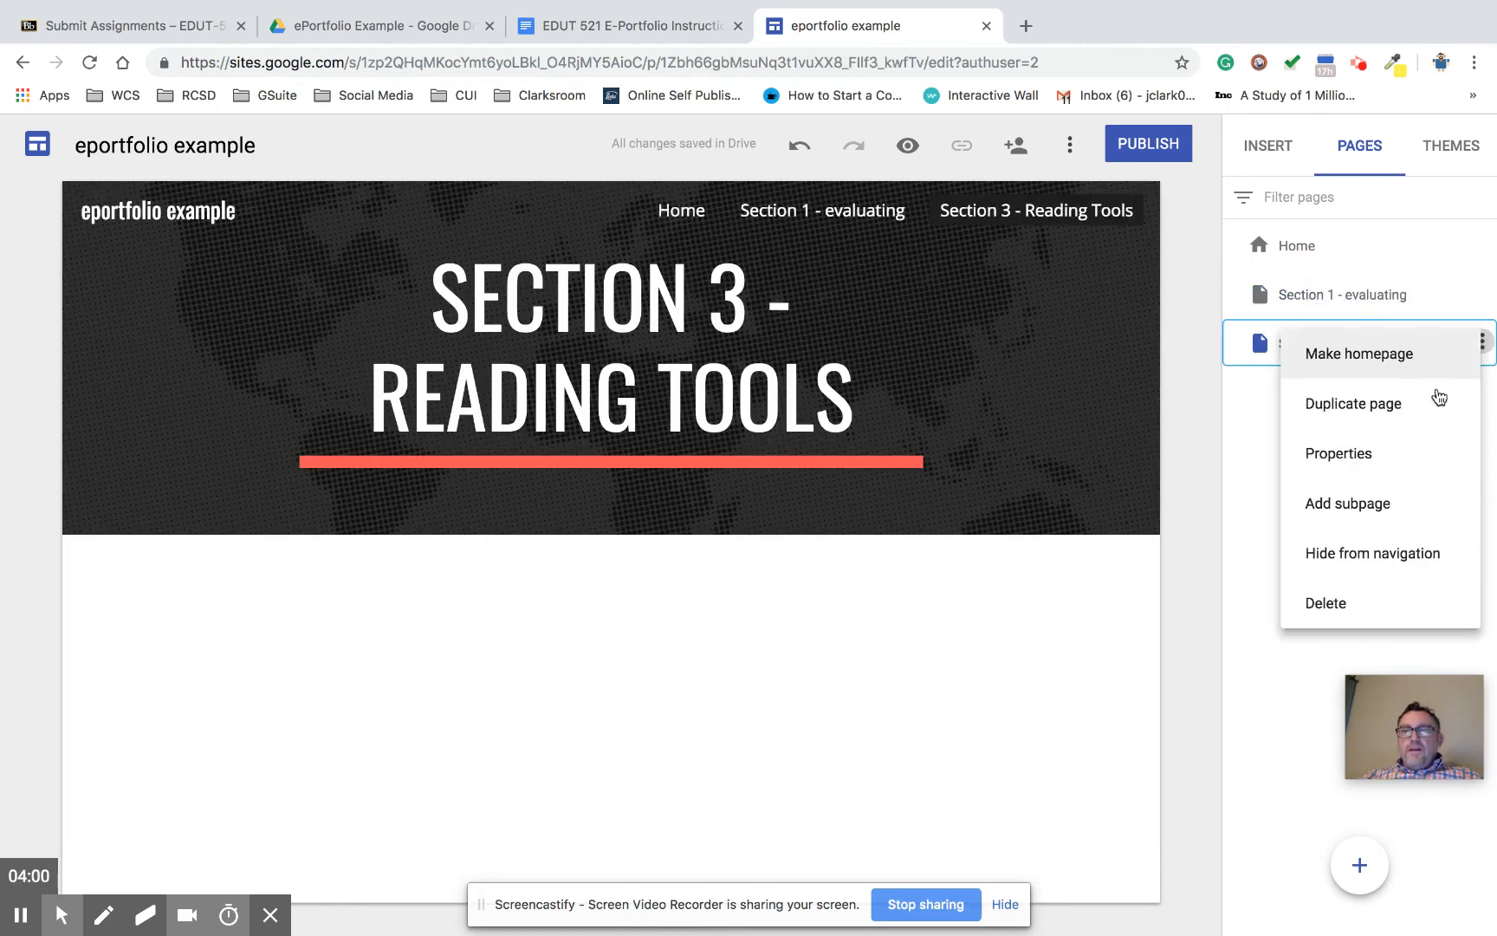
pyautogui.click(1381, 503)
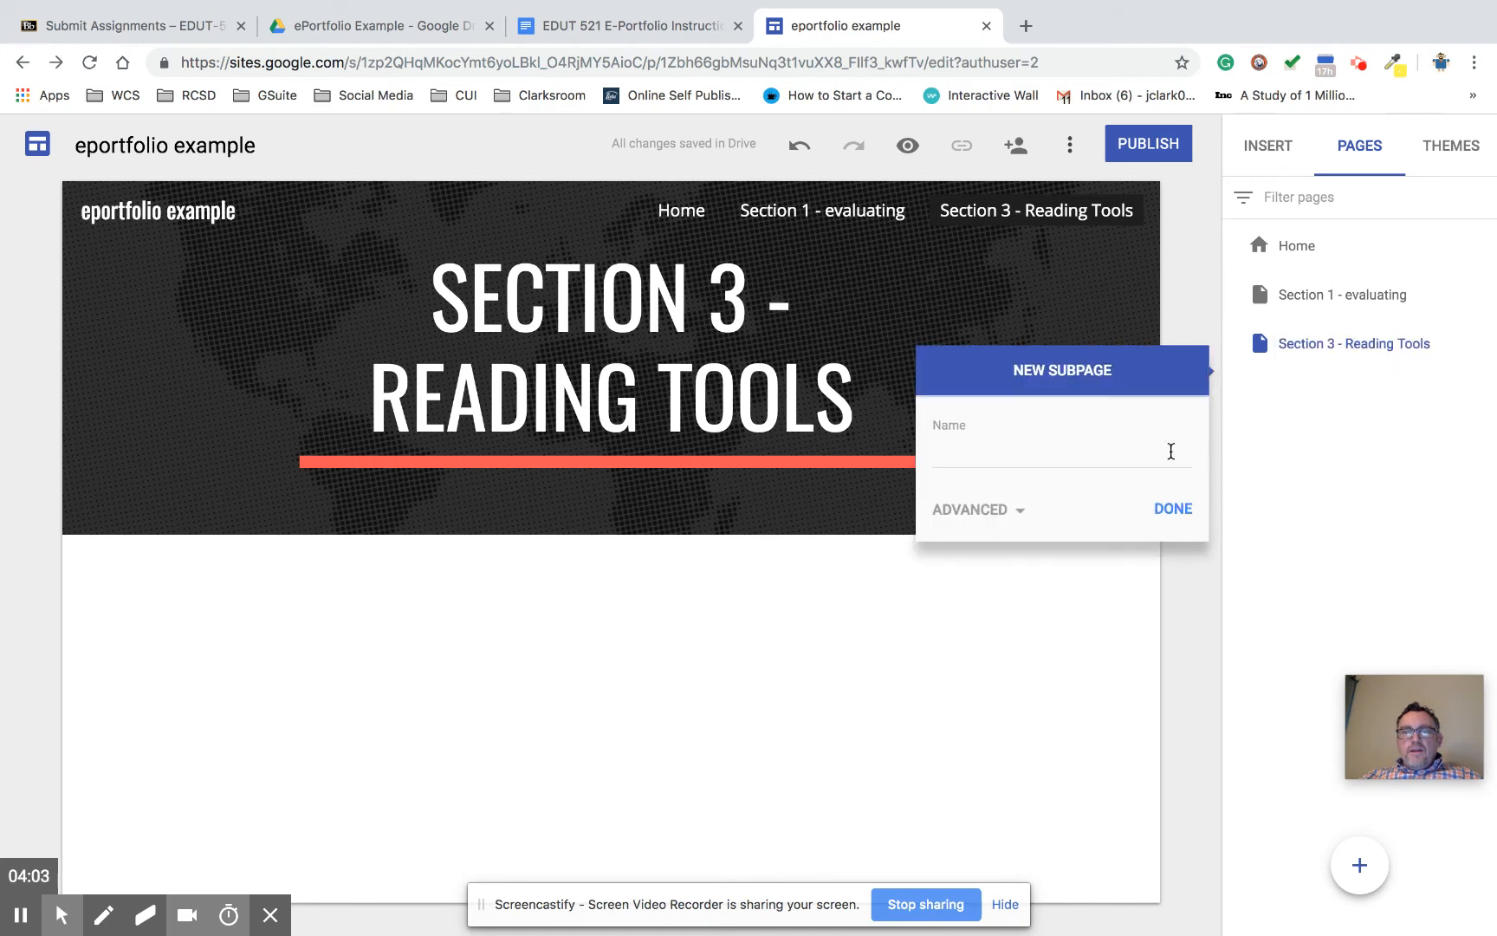
pyautogui.click(1077, 466)
pyautogui.write('compensation')
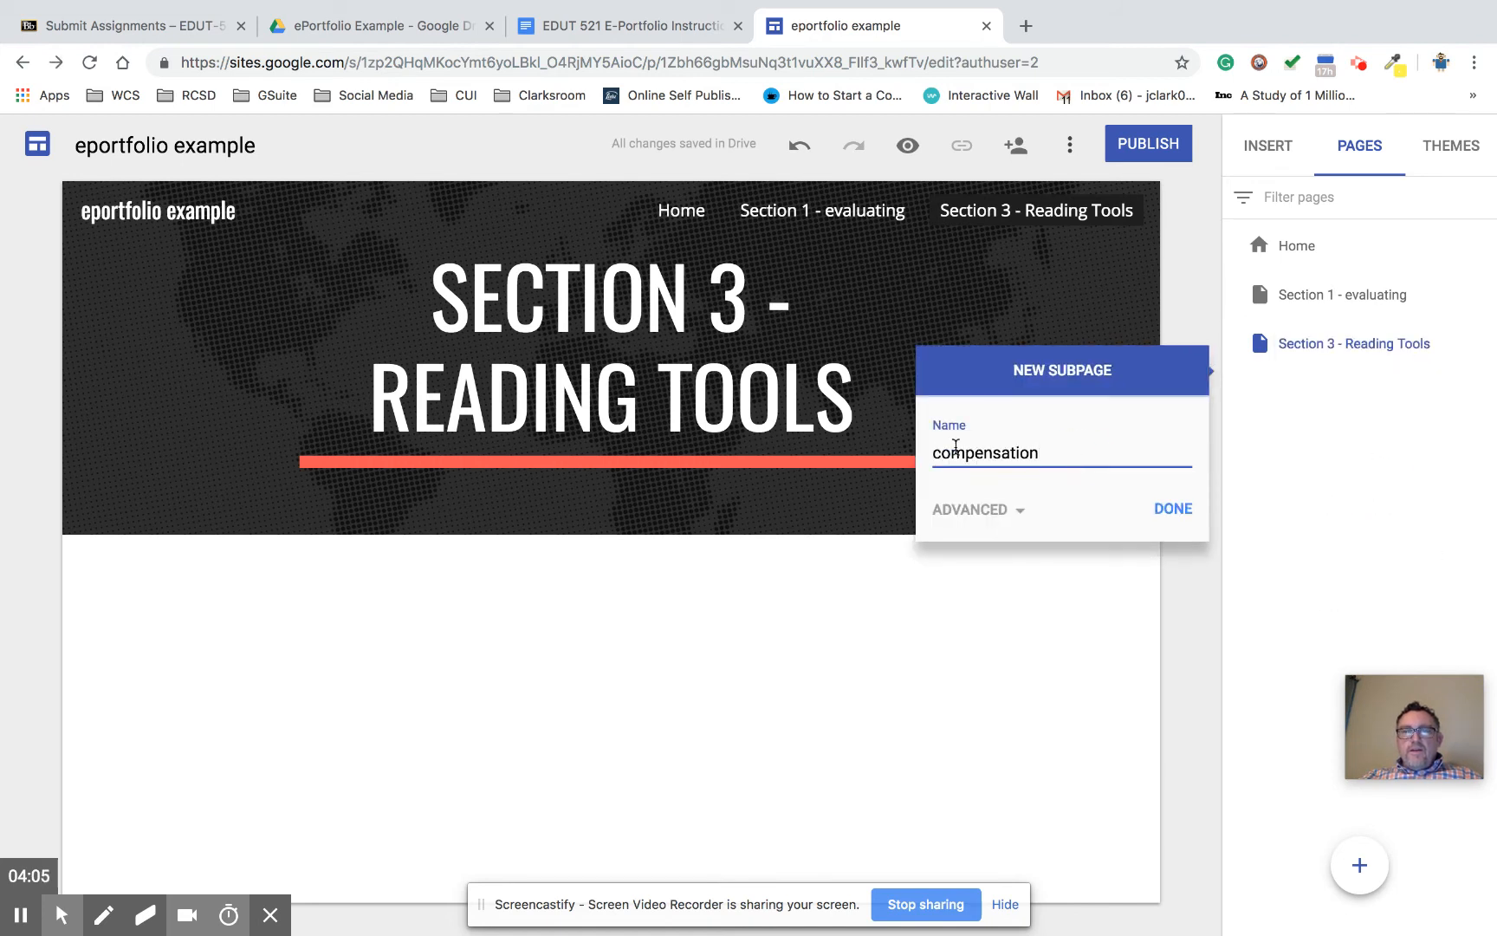
pyautogui.click(939, 455)
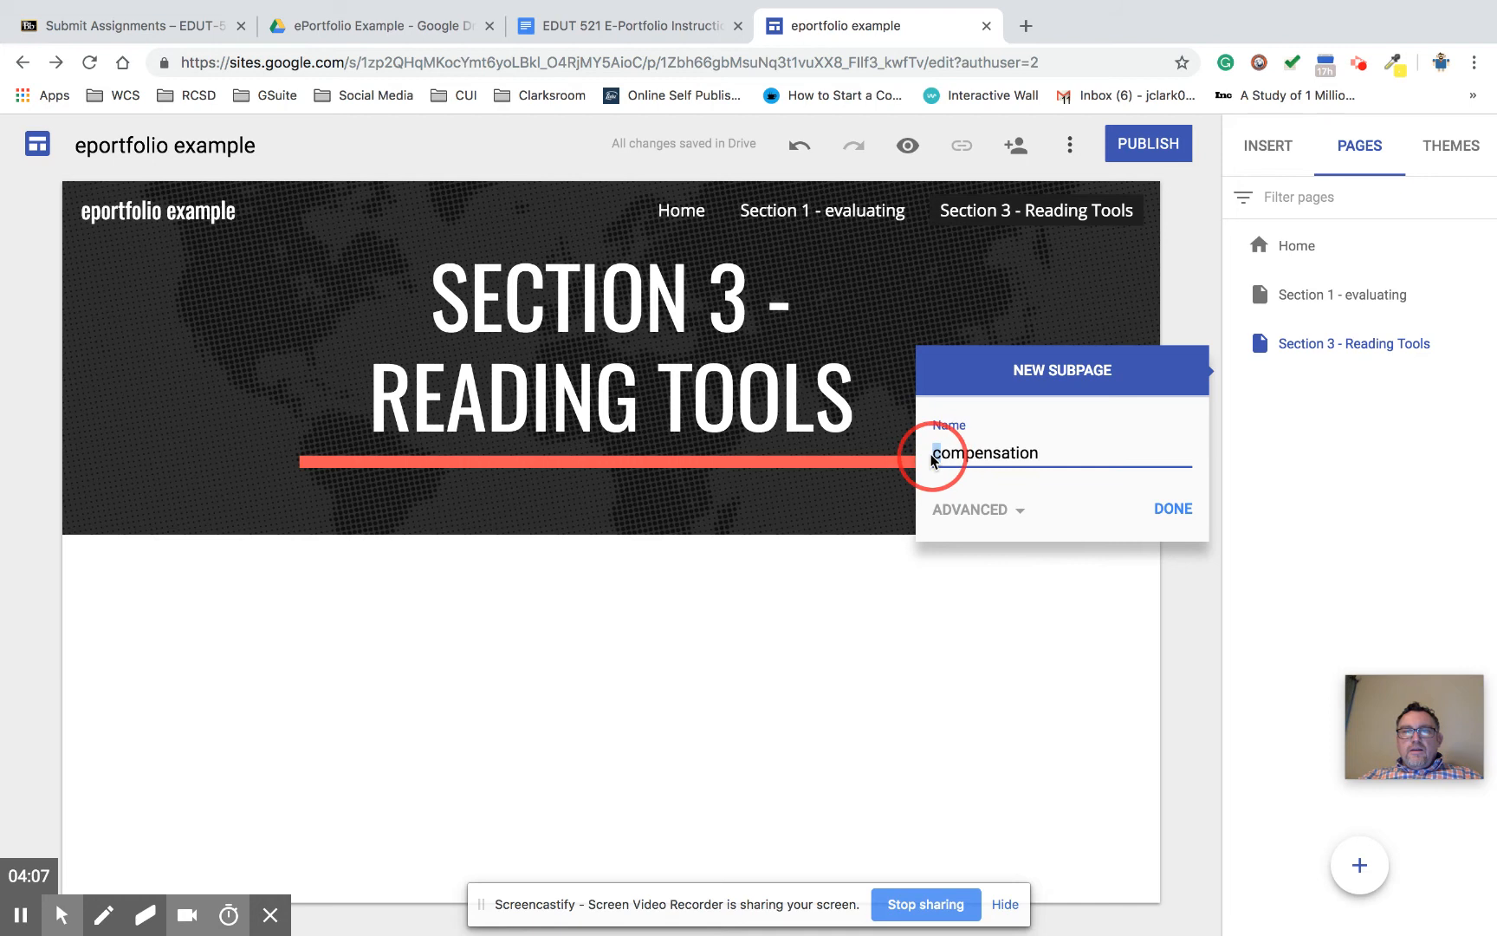
pyautogui.press('BackSpace')
pyautogui.write('C')
pyautogui.click(1164, 517)
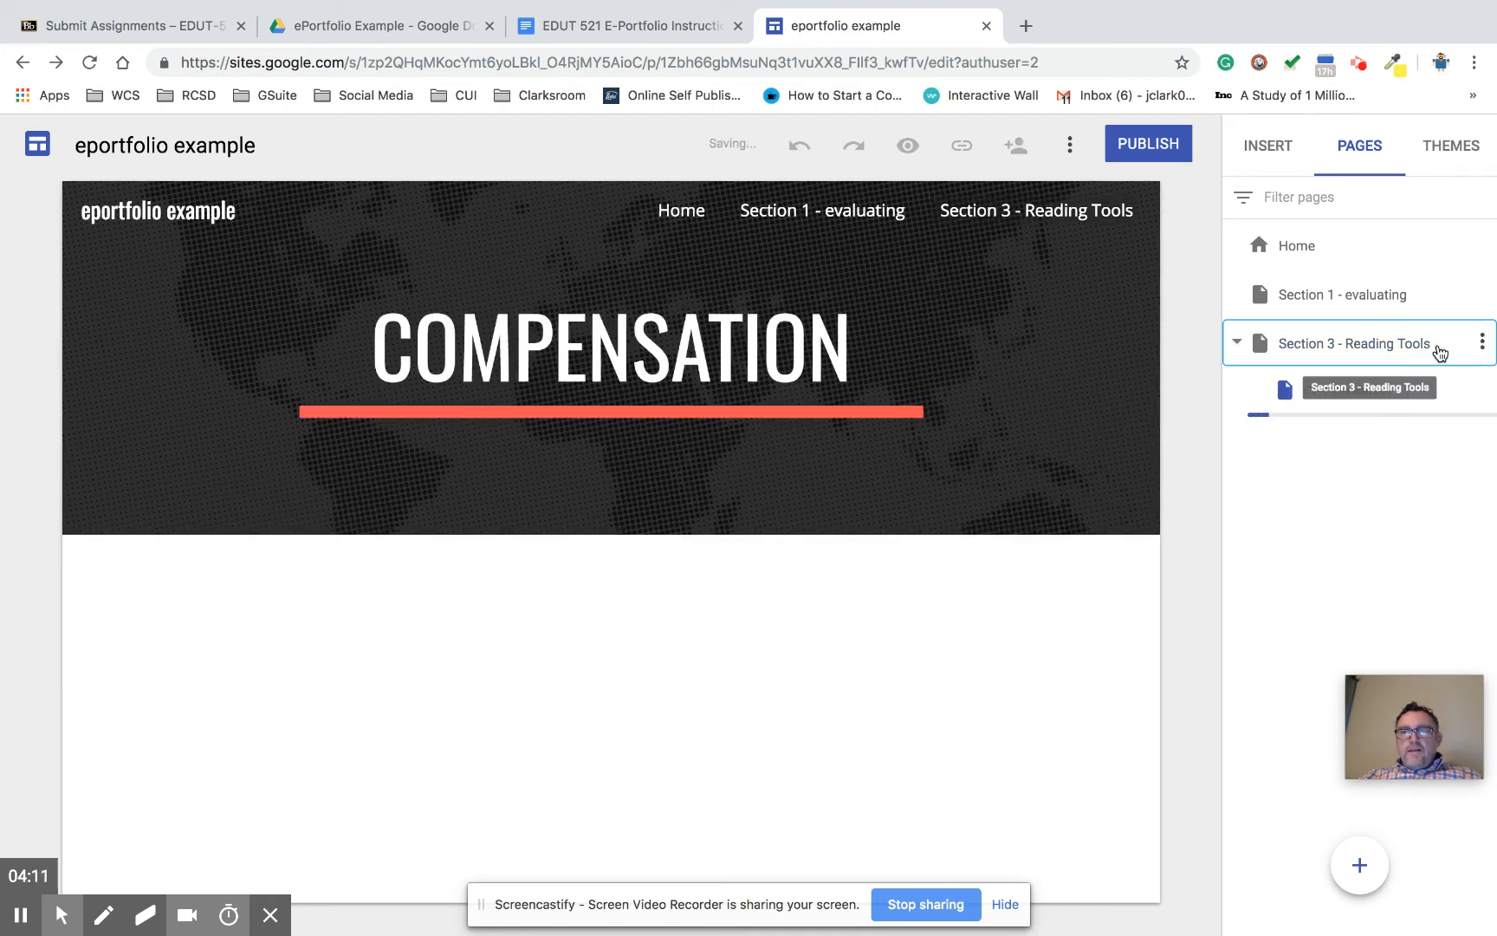
# Step: Add a second subpage named "Learning to Read" under "Section 3 - Reading Tools", checking the subsection's wording in the instructions document
pyautogui.click(1483, 342)
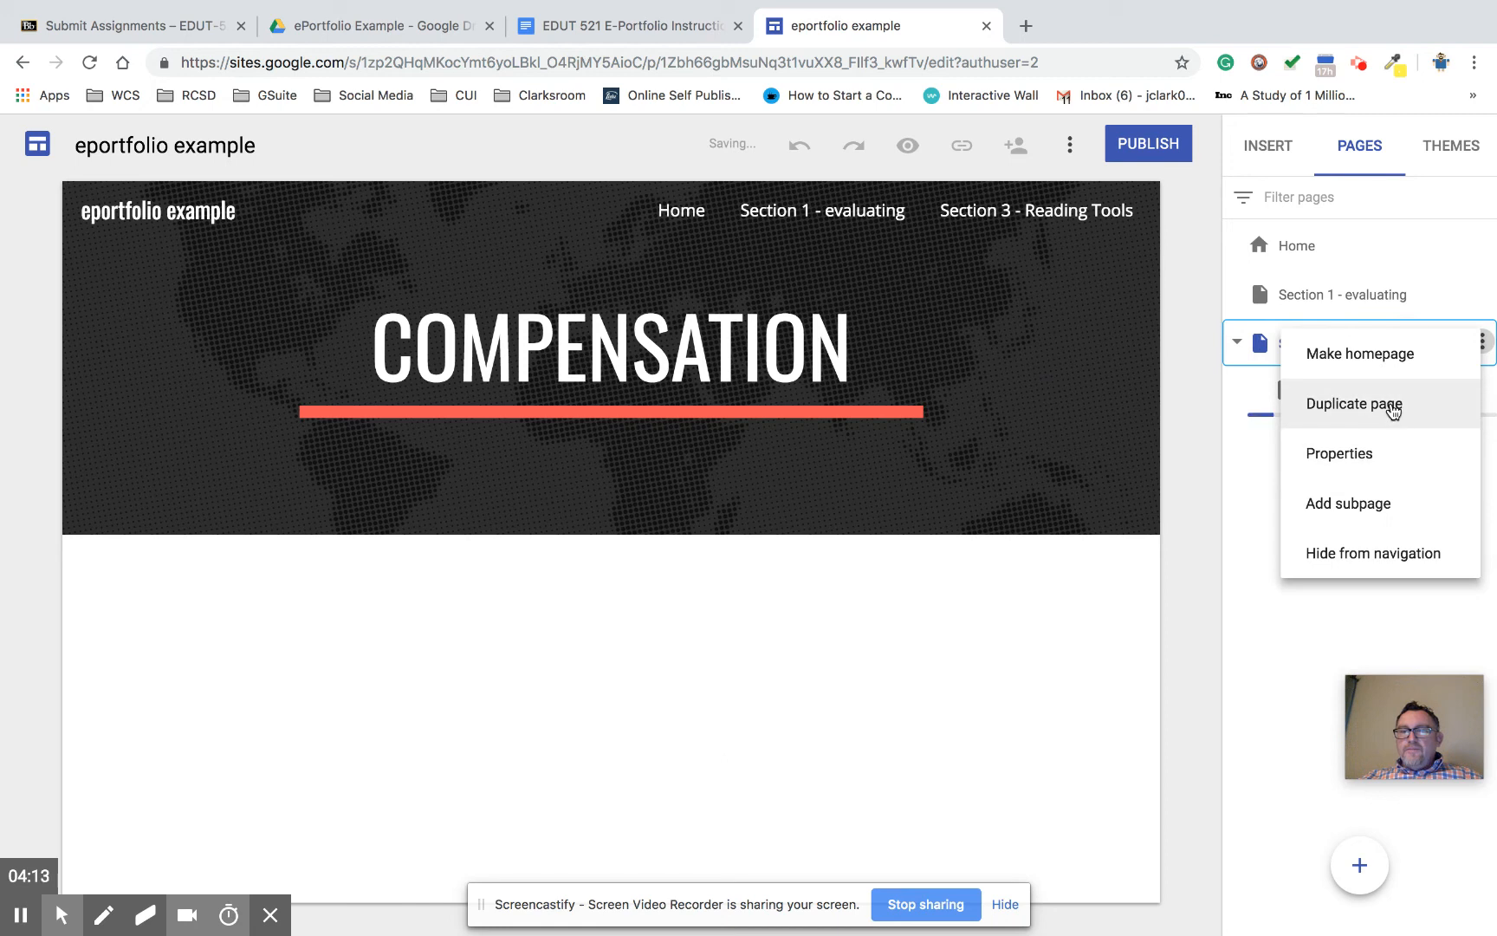
pyautogui.click(1367, 503)
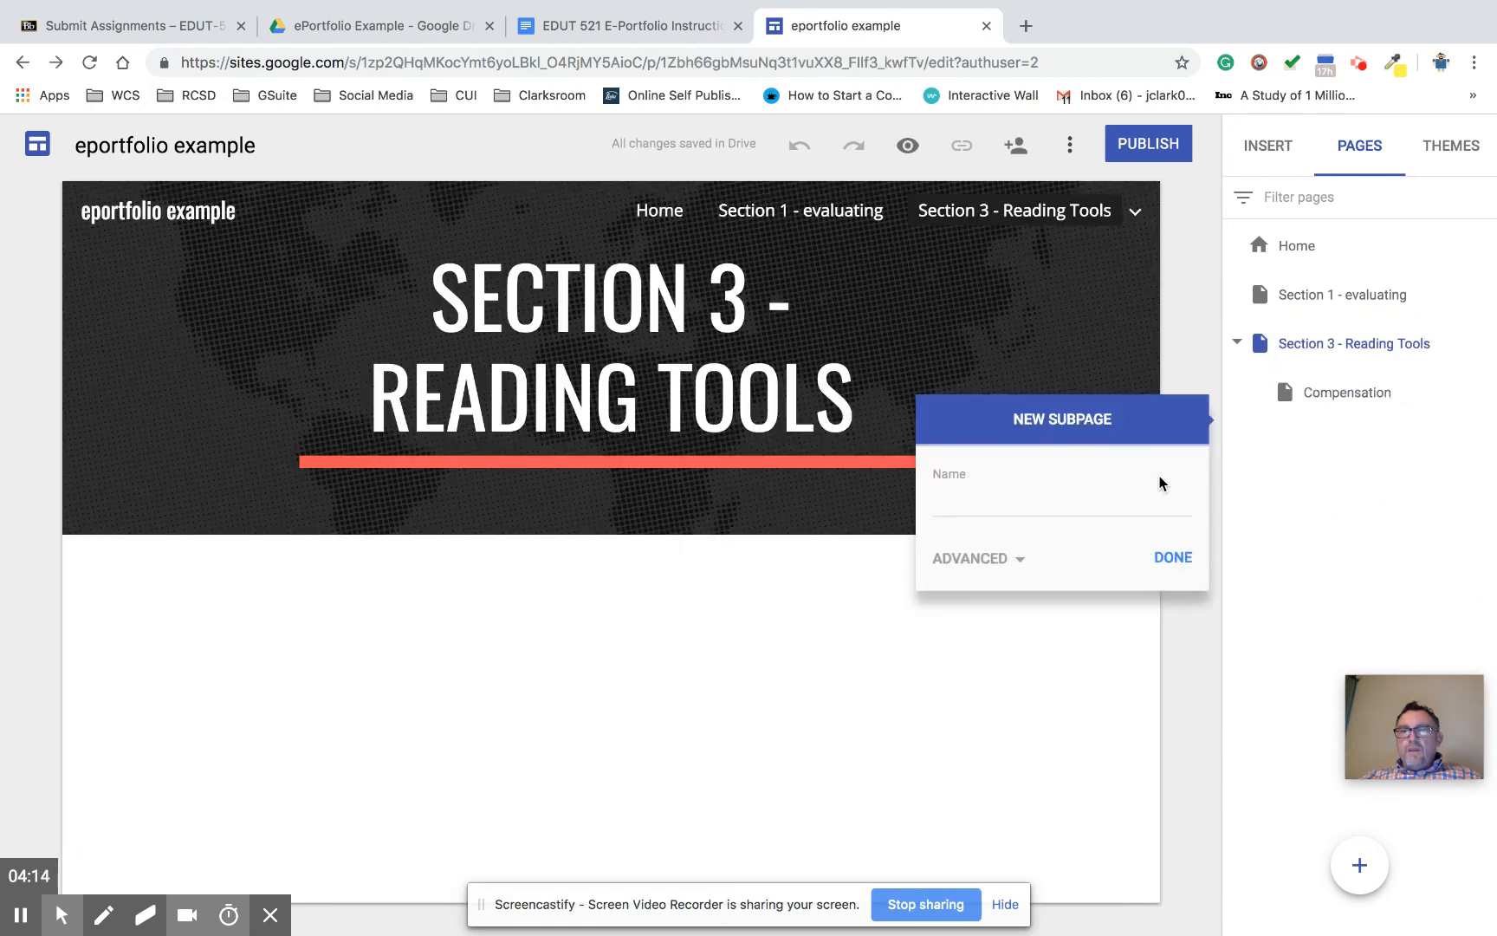
pyautogui.click(688, 39)
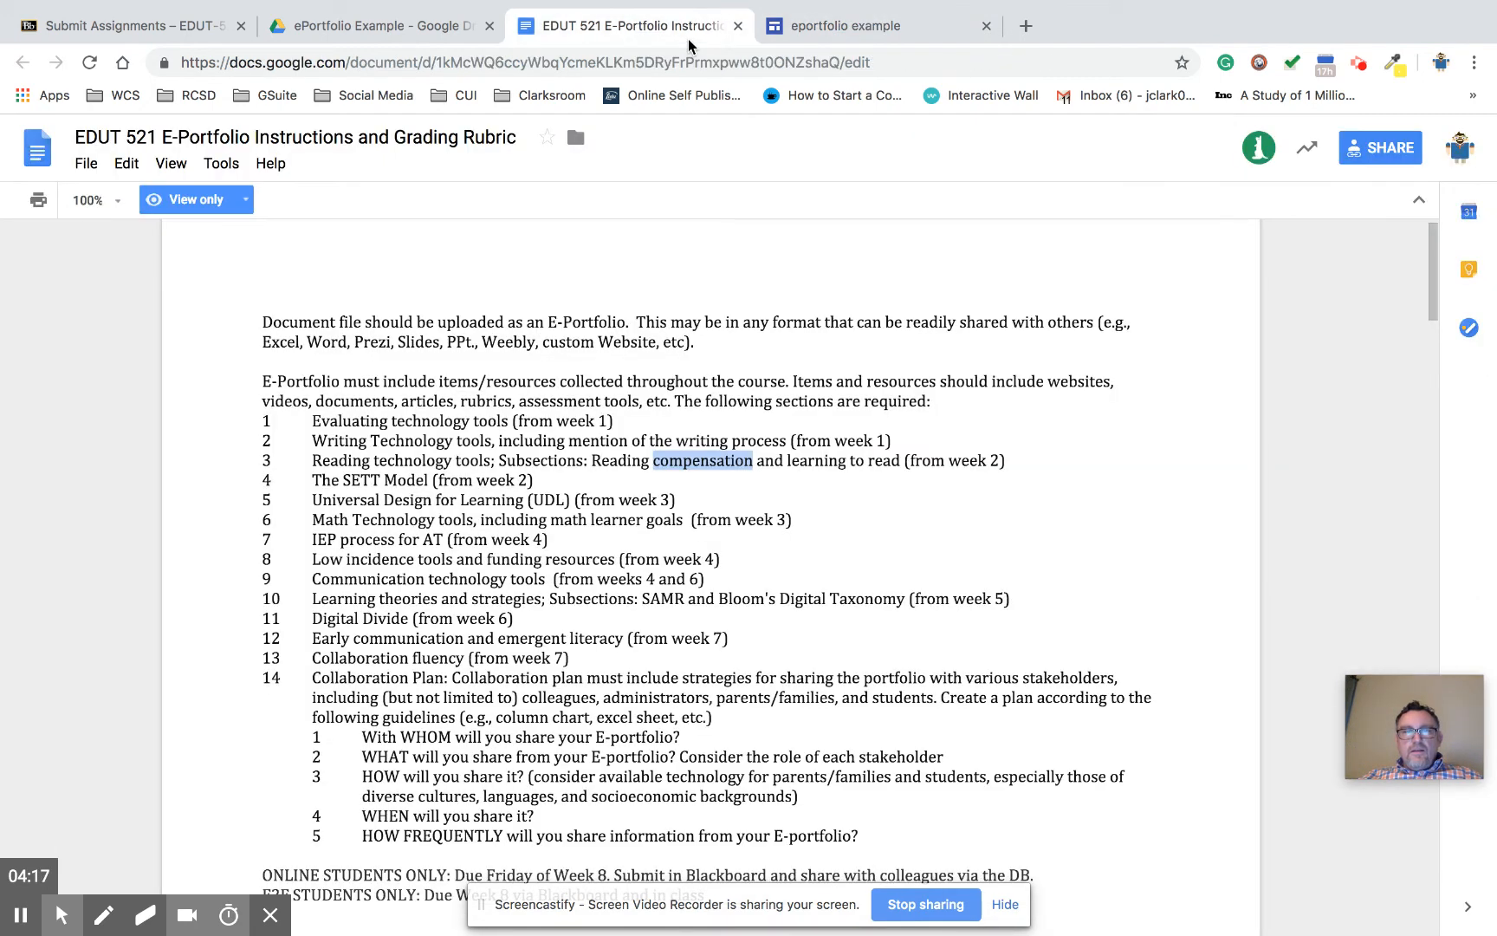
pyautogui.click(812, 26)
pyautogui.click(967, 501)
pyautogui.write('Learnin')
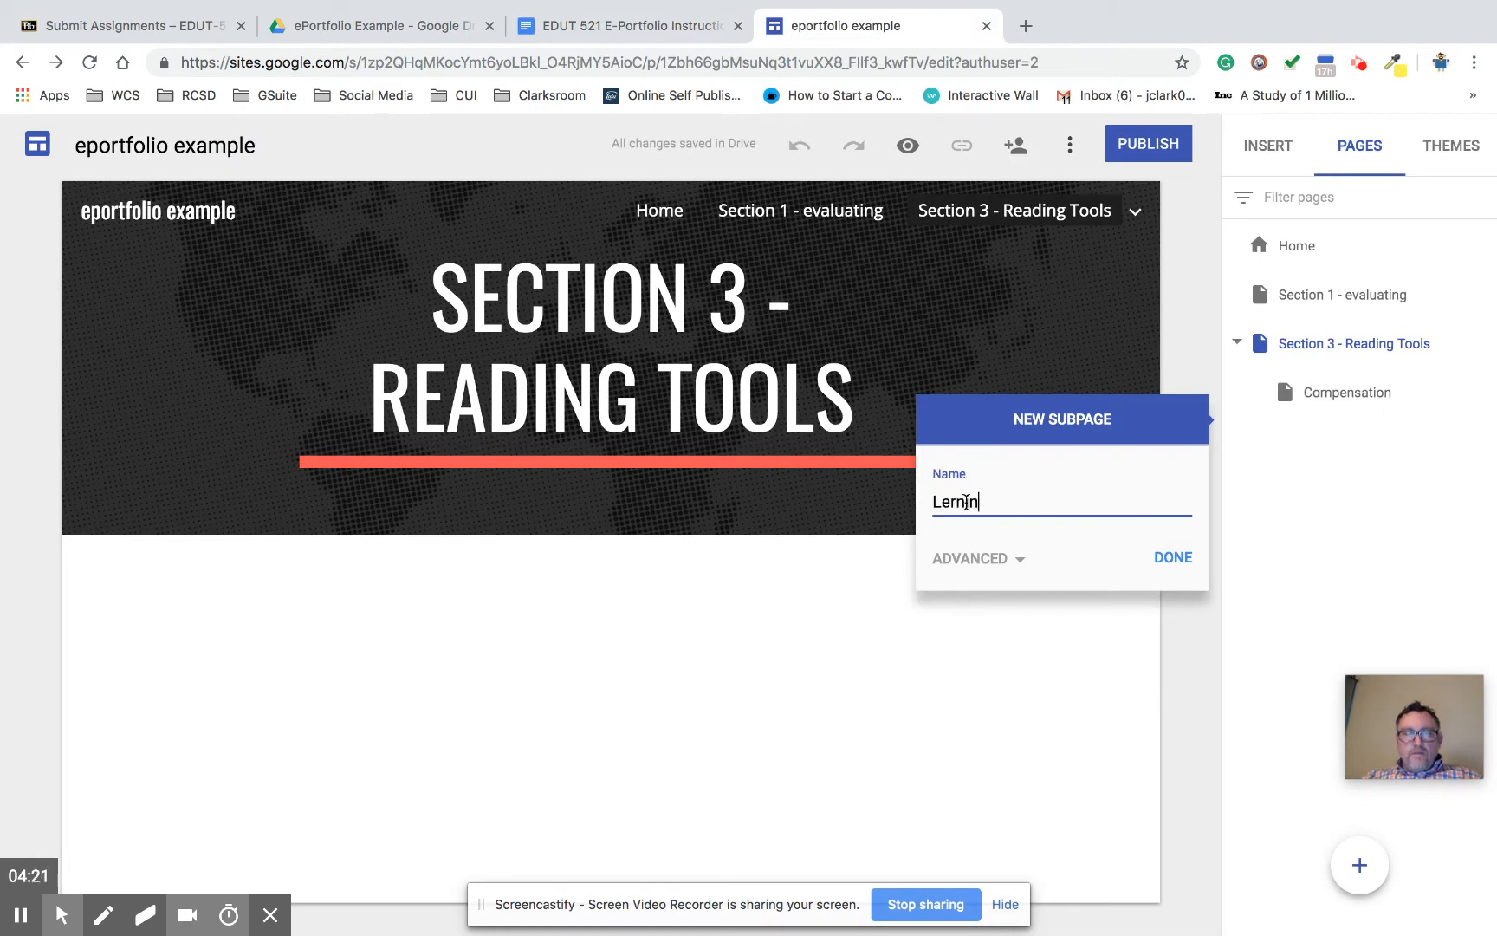
pyautogui.write('g to Rea')
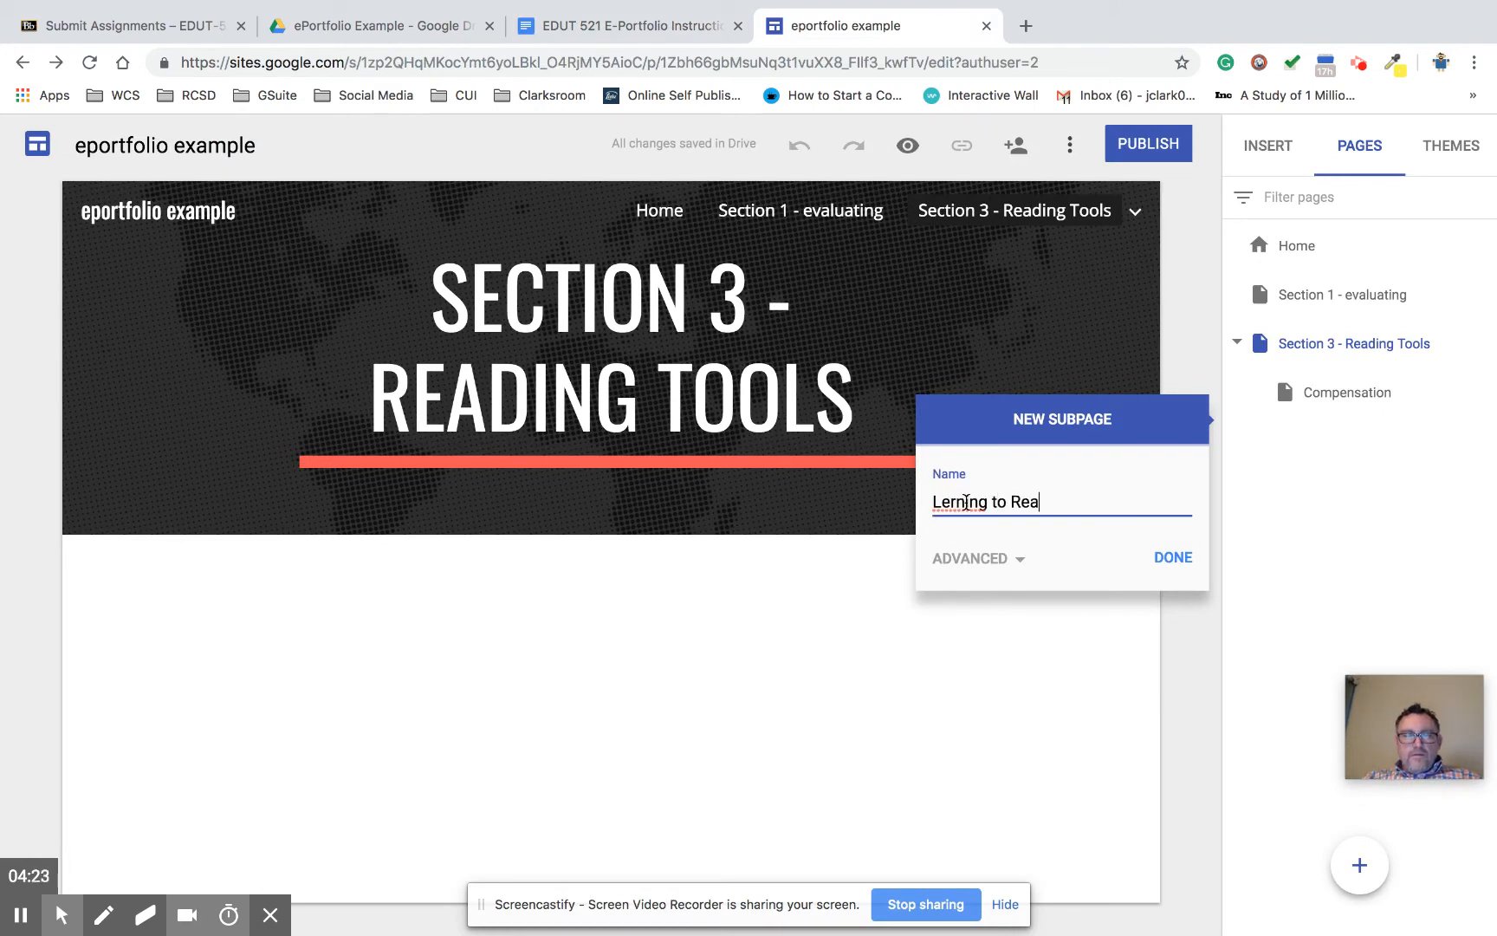
pyautogui.write('d')
pyautogui.click(949, 507)
pyautogui.write('a')
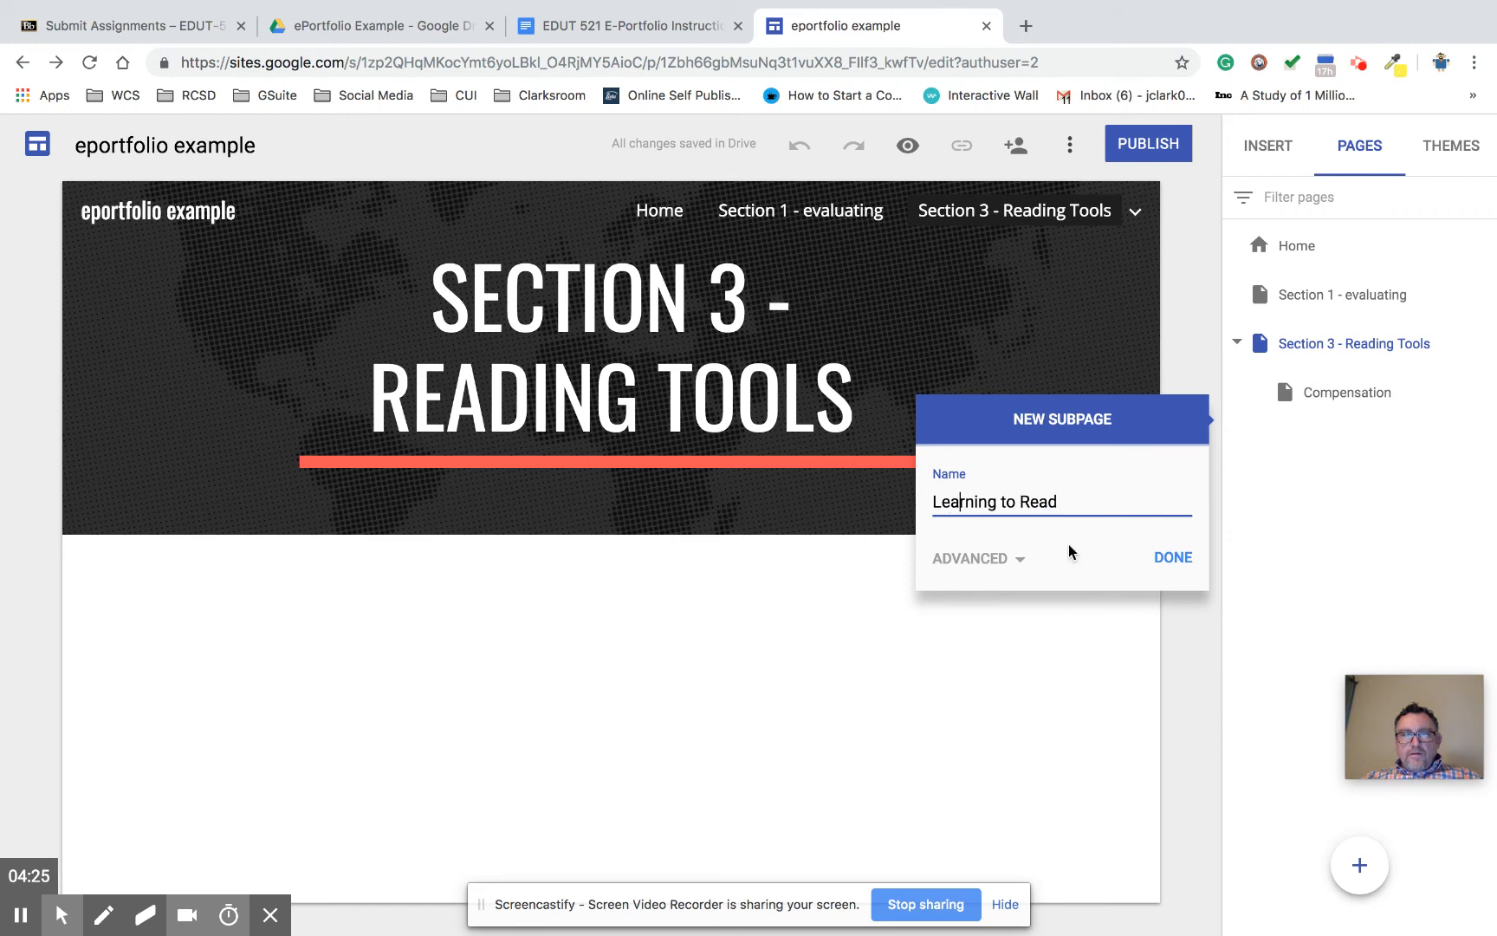
pyautogui.click(1187, 565)
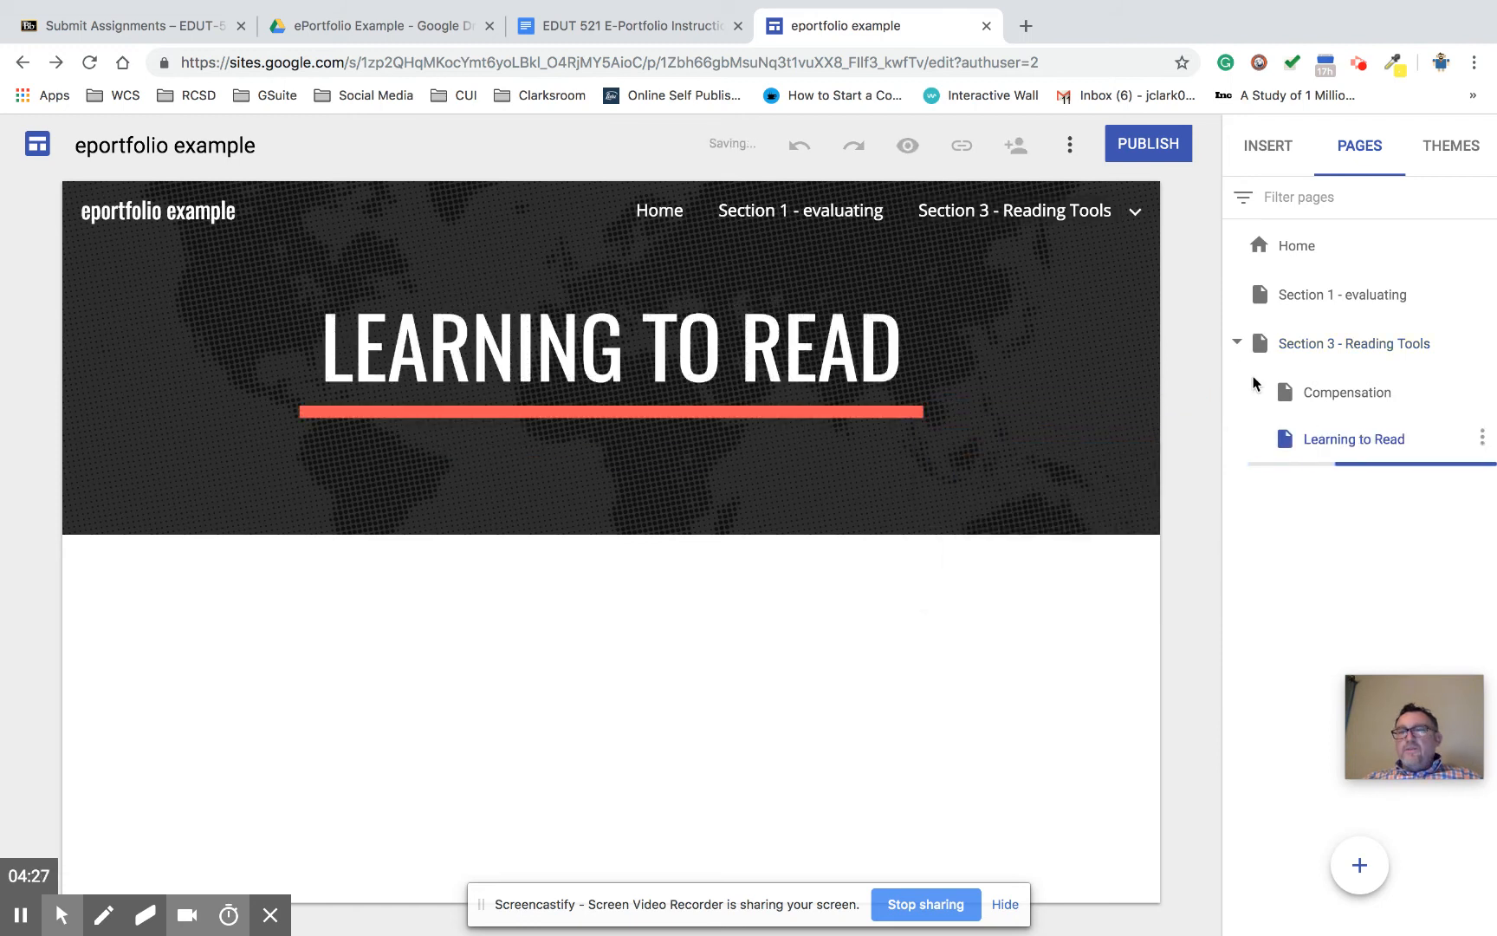
# Step: Review how the Section 3 subpages nest in the page list and site navigation, and open the Home page
pyautogui.click(1238, 343)
pyautogui.click(1238, 348)
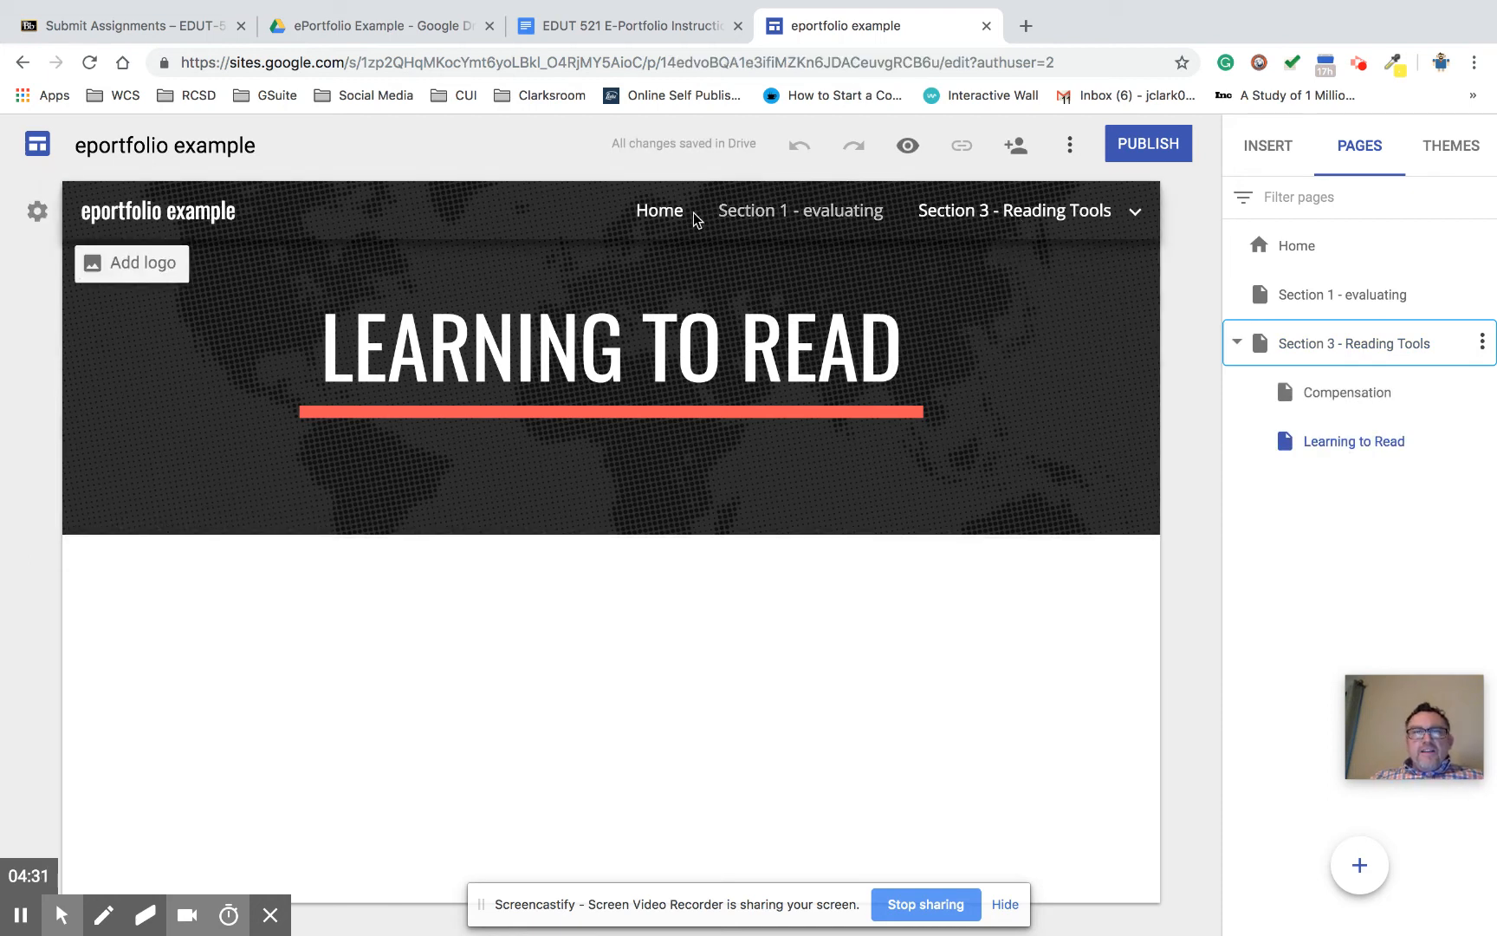
pyautogui.moveTo(1050, 217)
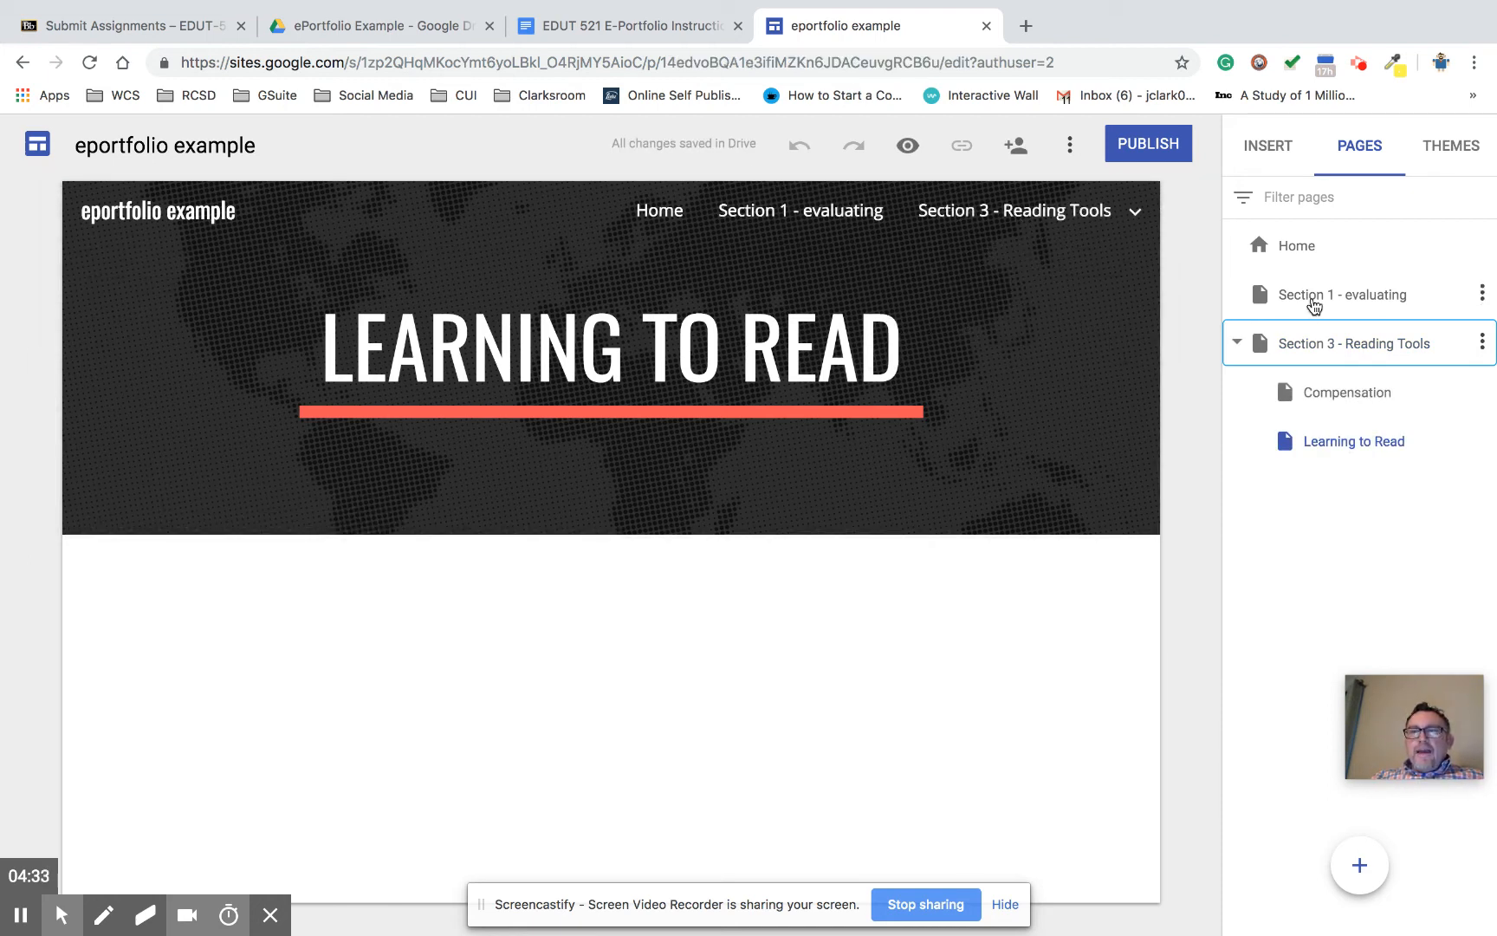
pyautogui.click(1278, 249)
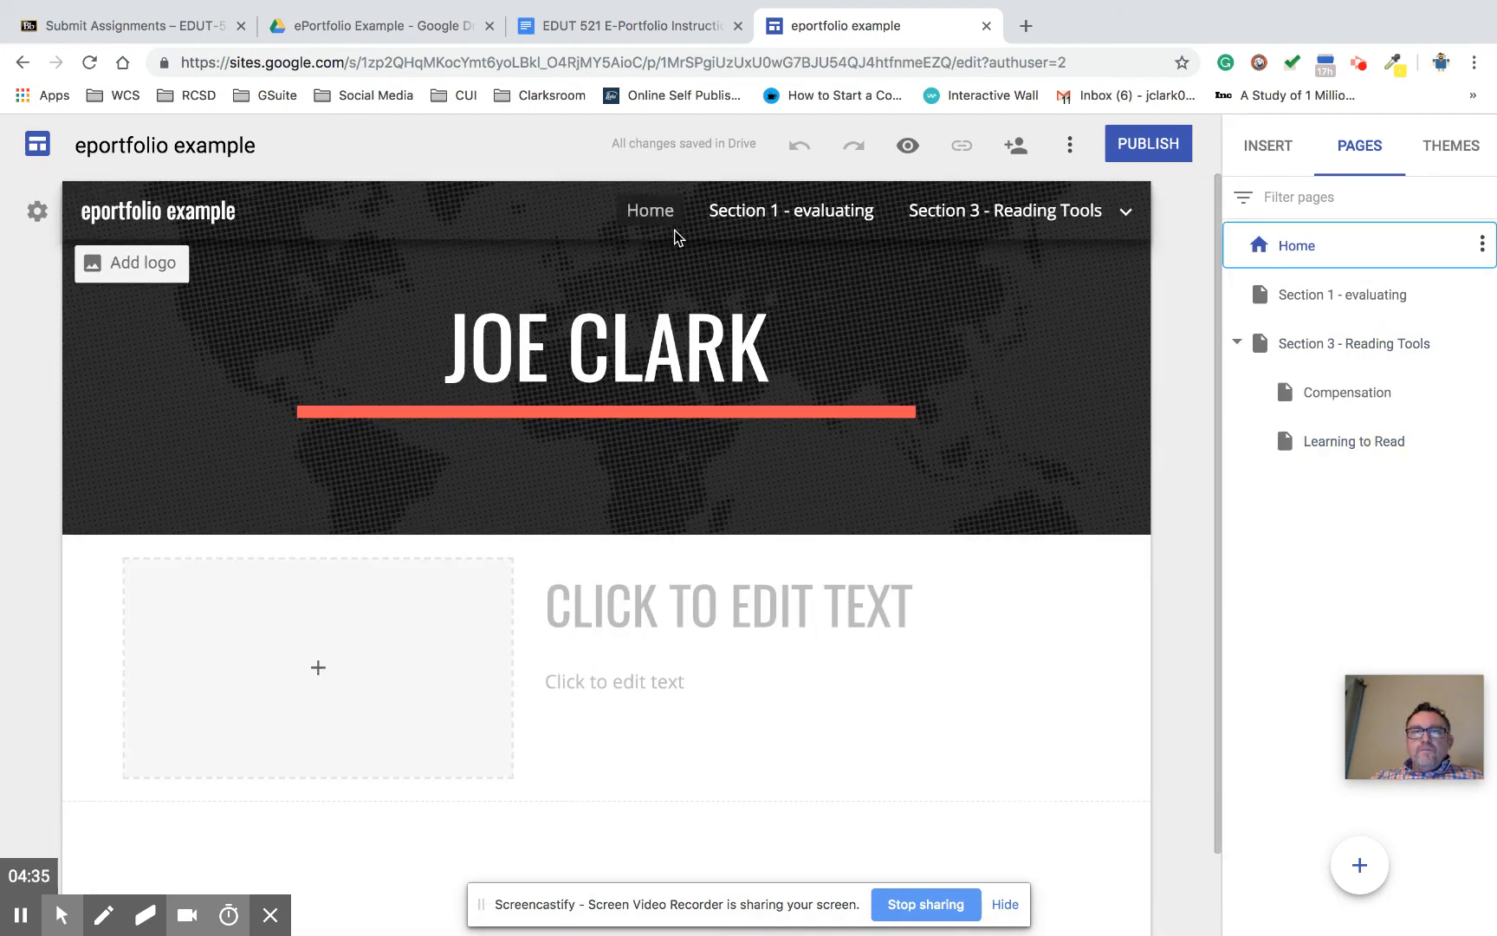
# Step: Switch the site's navigation mode to side navigation and check the page list in the resulting side menu
pyautogui.moveTo(1100, 212)
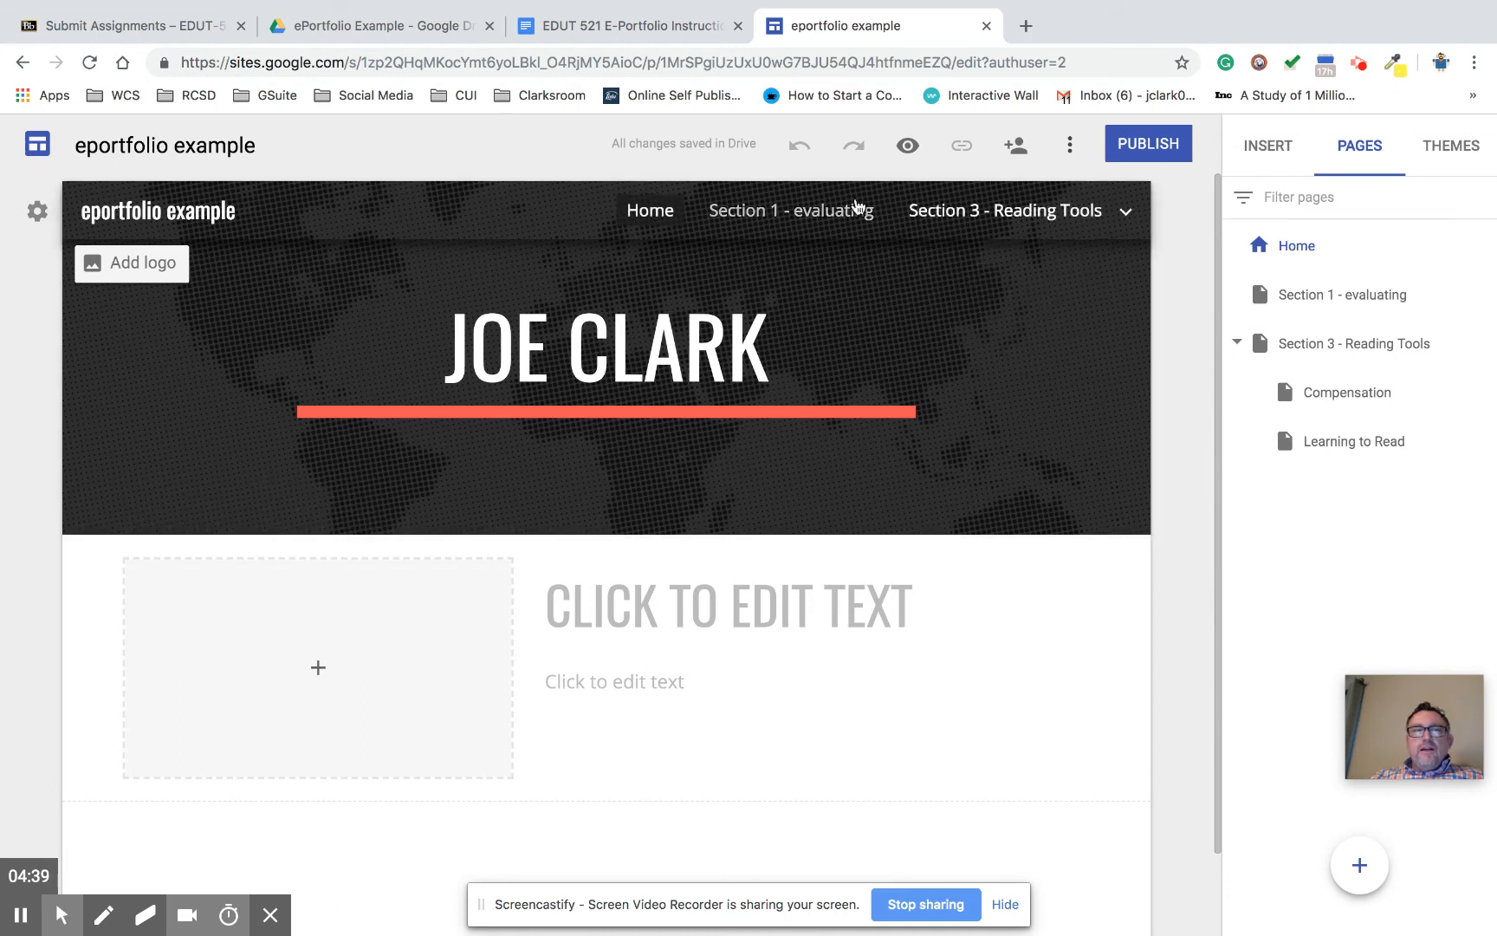
pyautogui.click(36, 214)
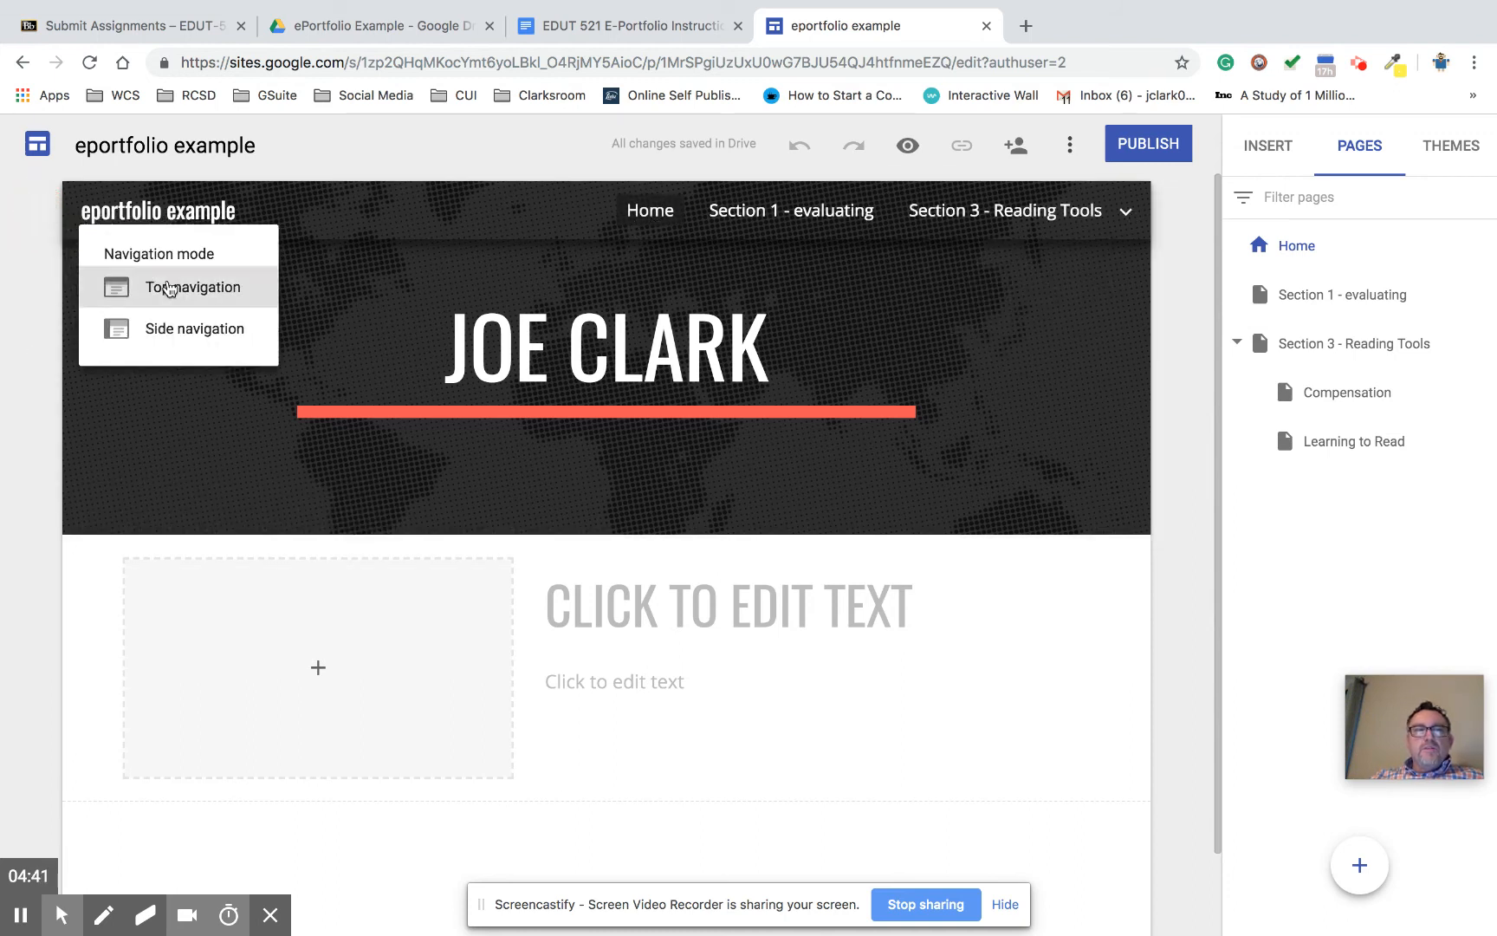
pyautogui.click(171, 331)
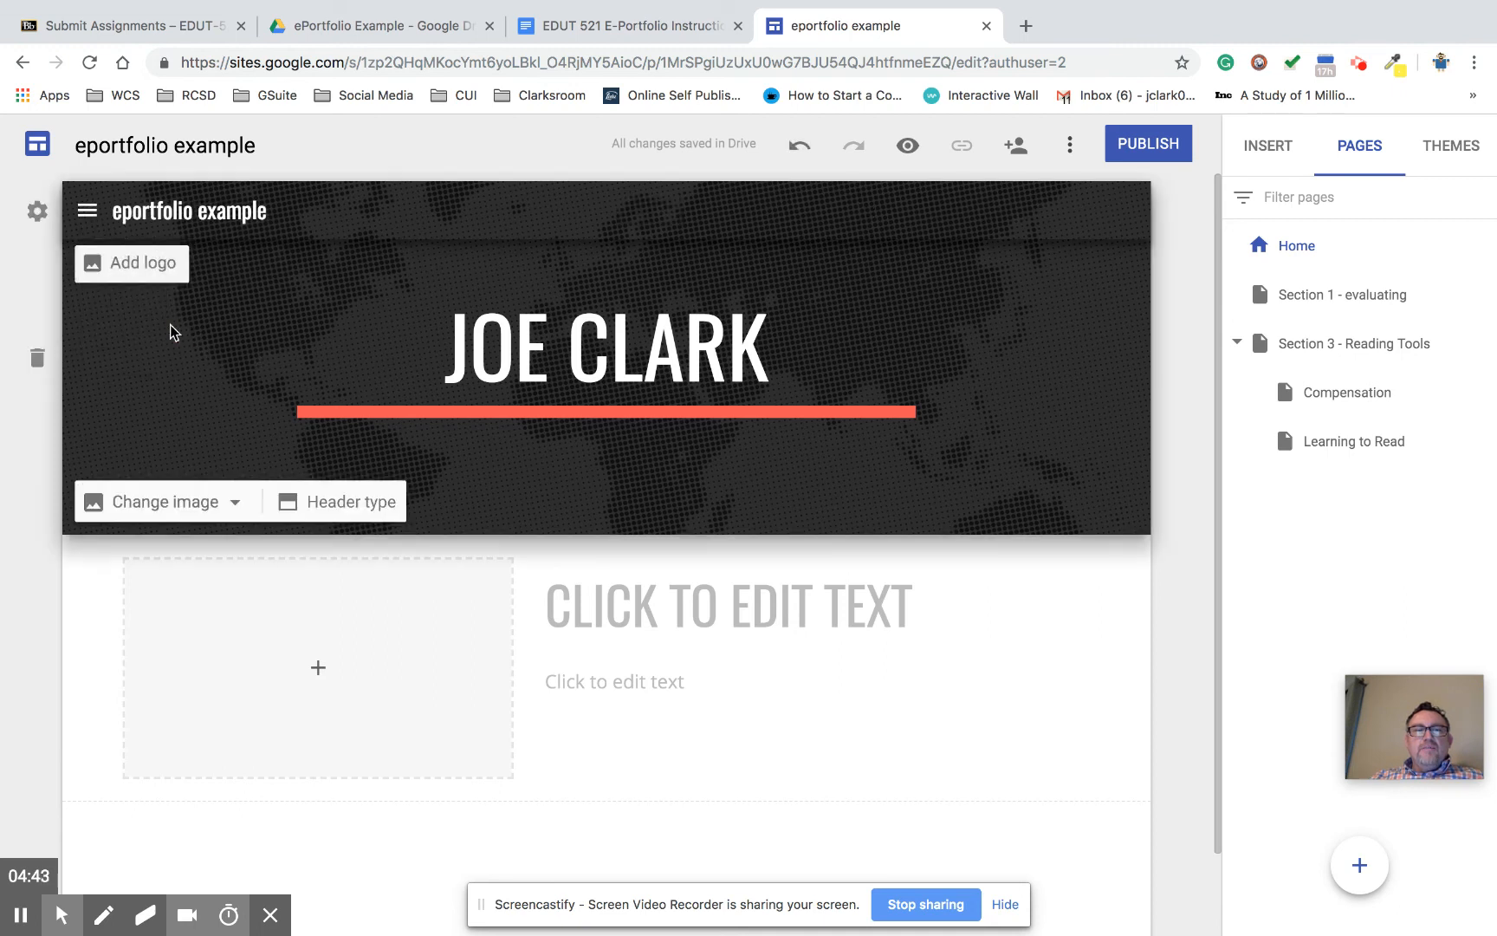
pyautogui.click(90, 216)
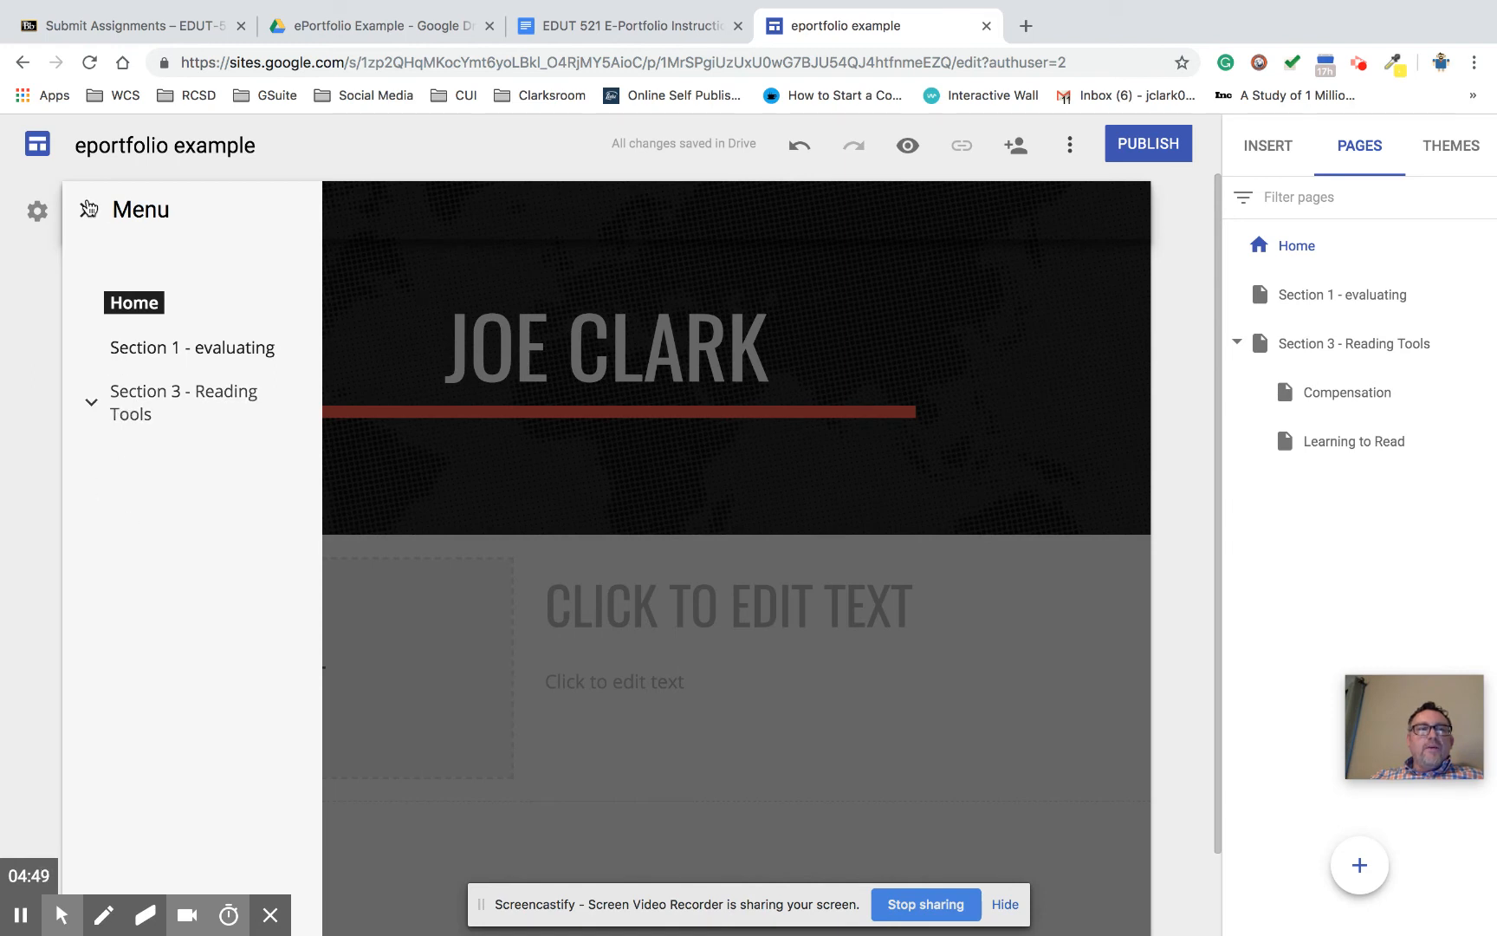
pyautogui.click(87, 209)
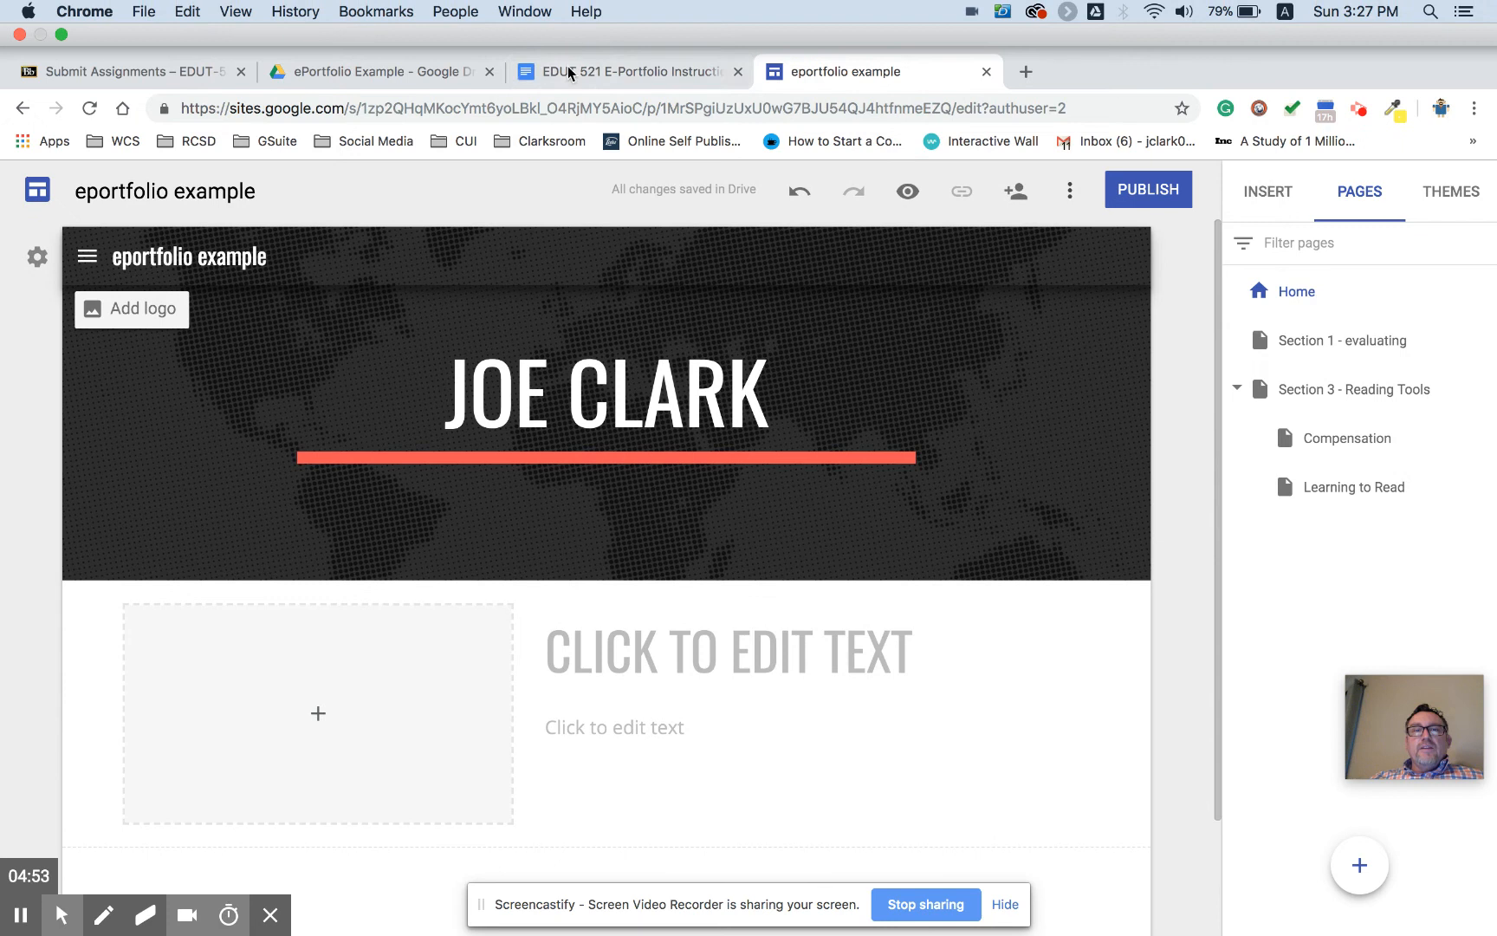
# Step: Review the grading criteria in the EDUT 521 instructions document and open the site's "Section 3 - Reading Tools" page
pyautogui.click(572, 28)
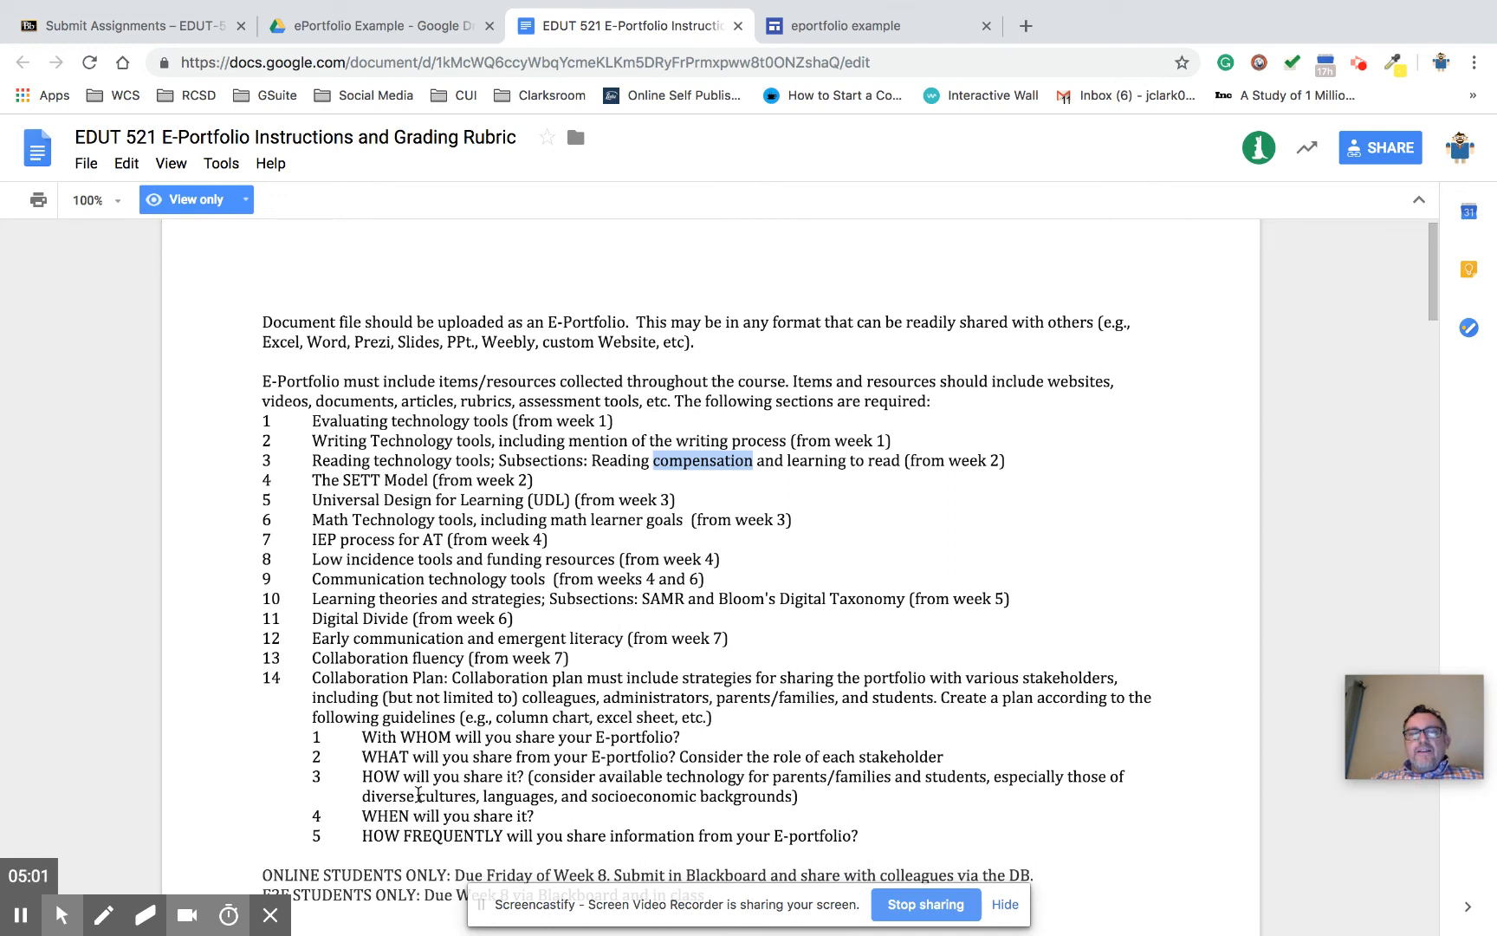
pyautogui.scroll(-10, 443, 578)
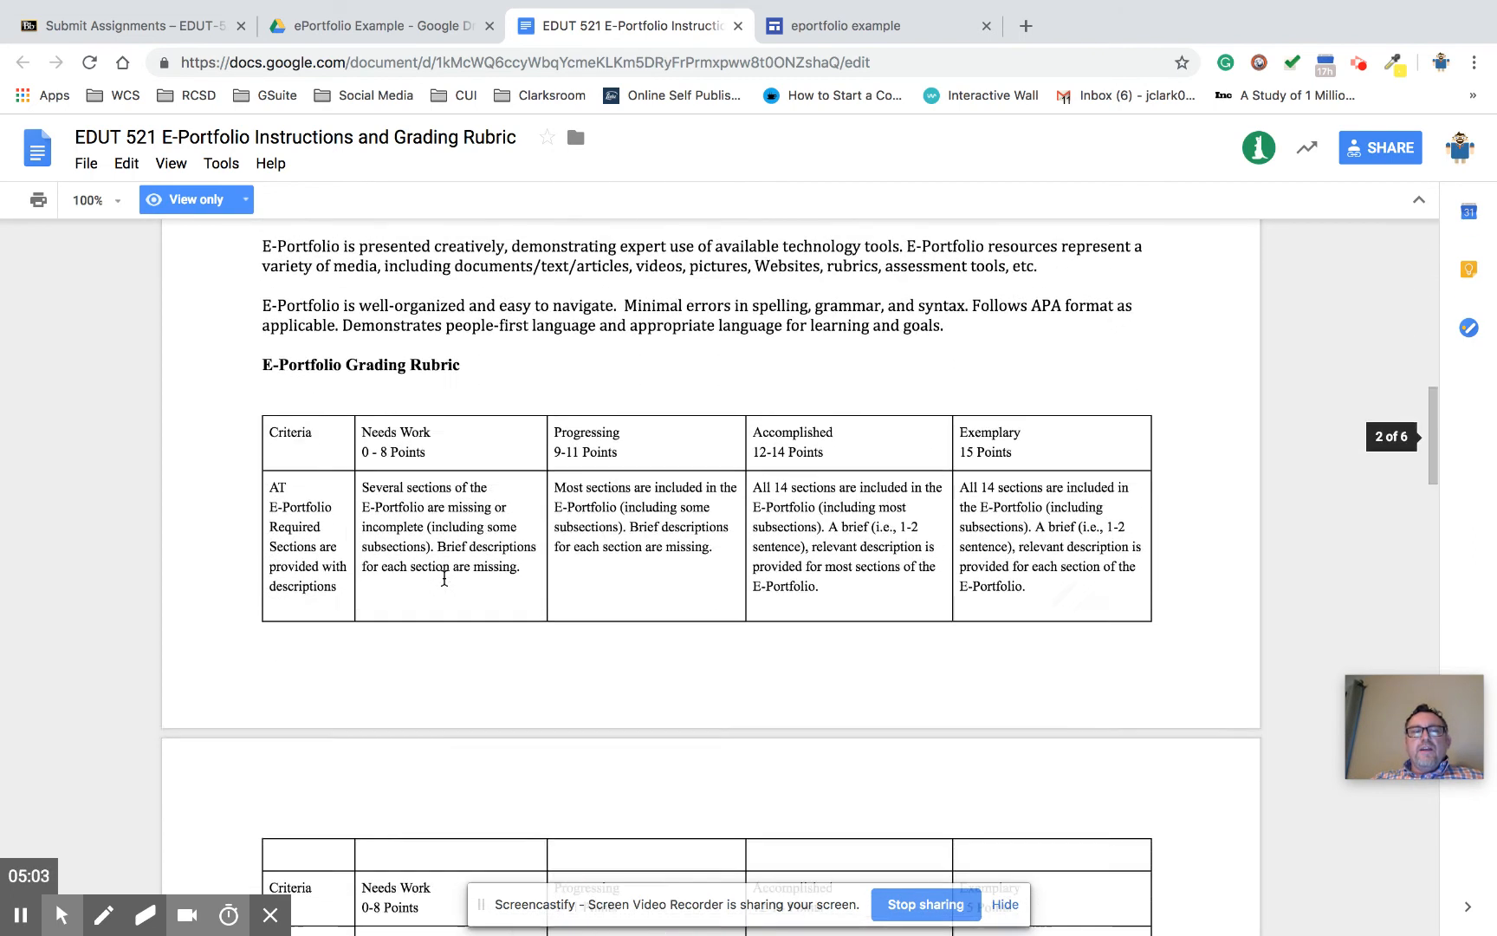
pyautogui.scroll(1, 676, 489)
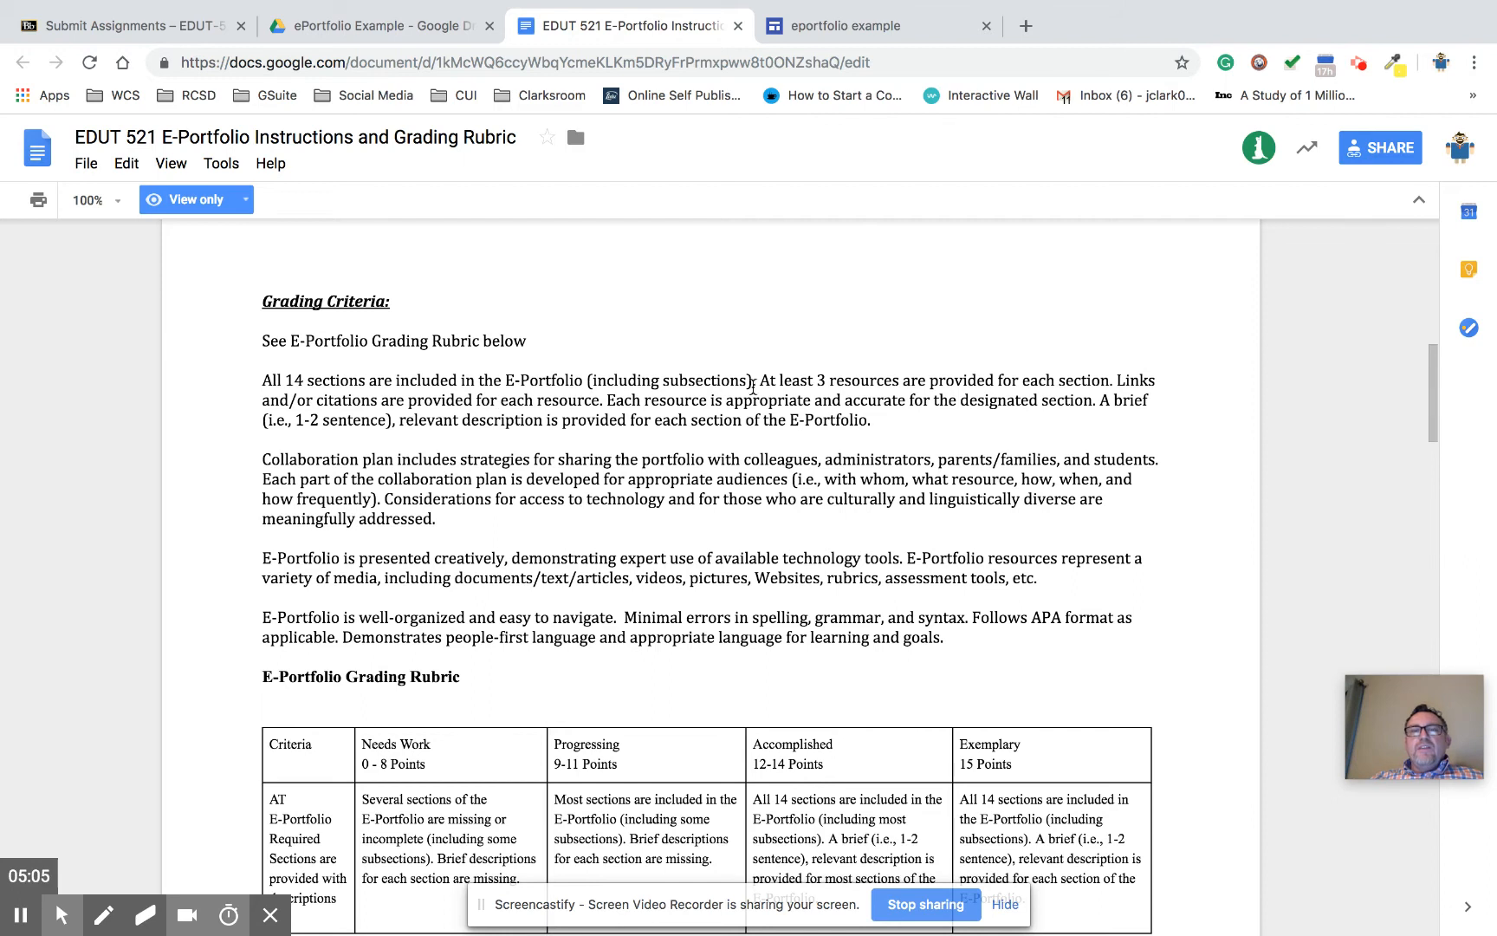
pyautogui.click(861, 39)
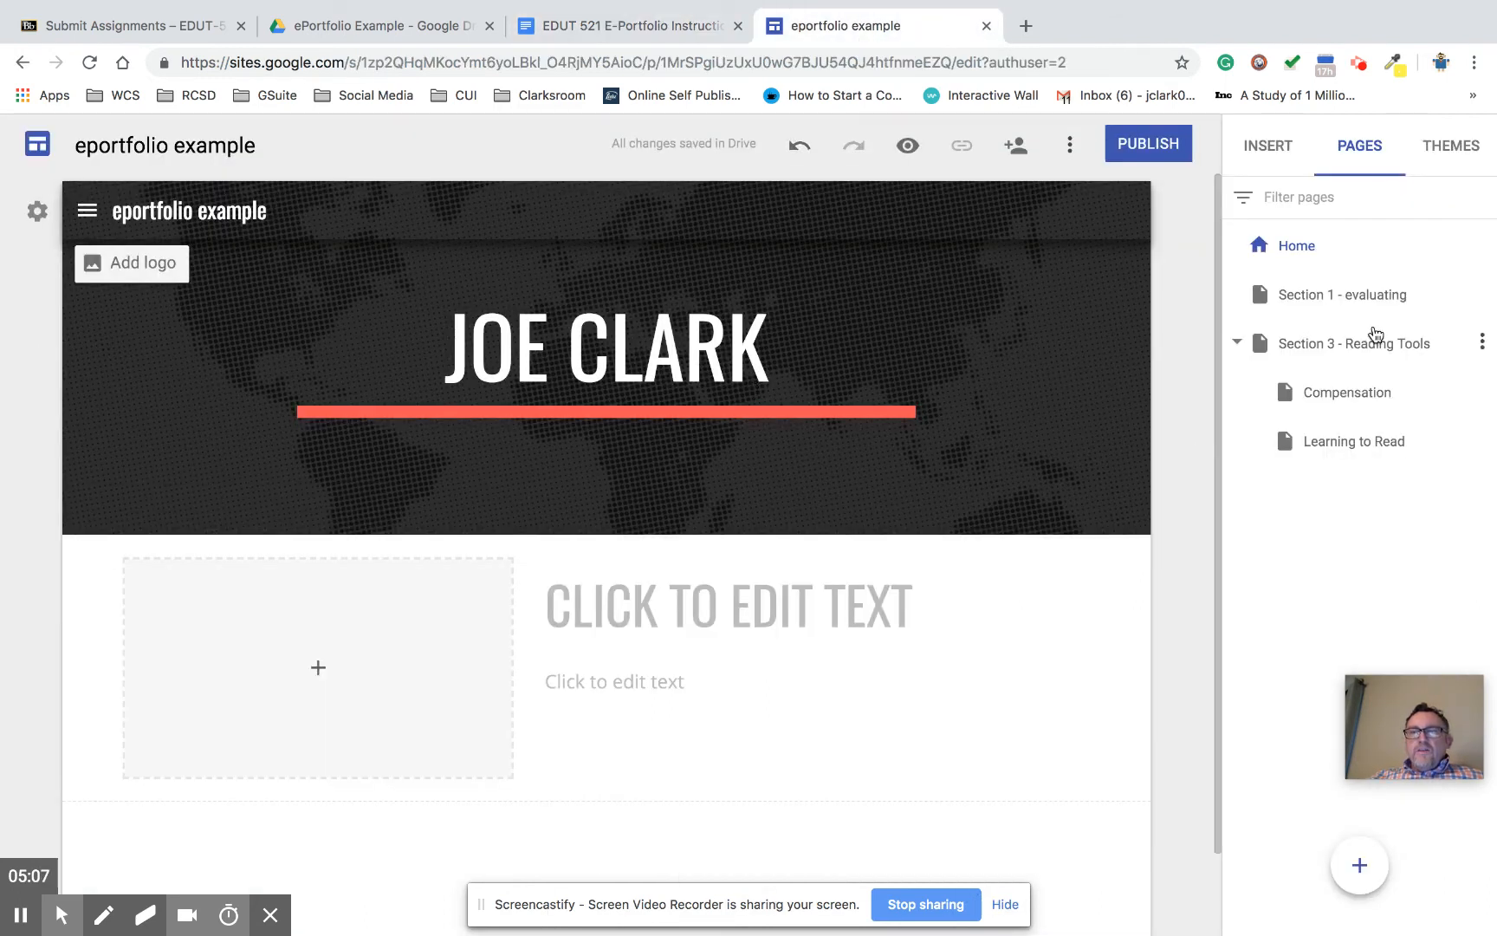
pyautogui.click(1373, 347)
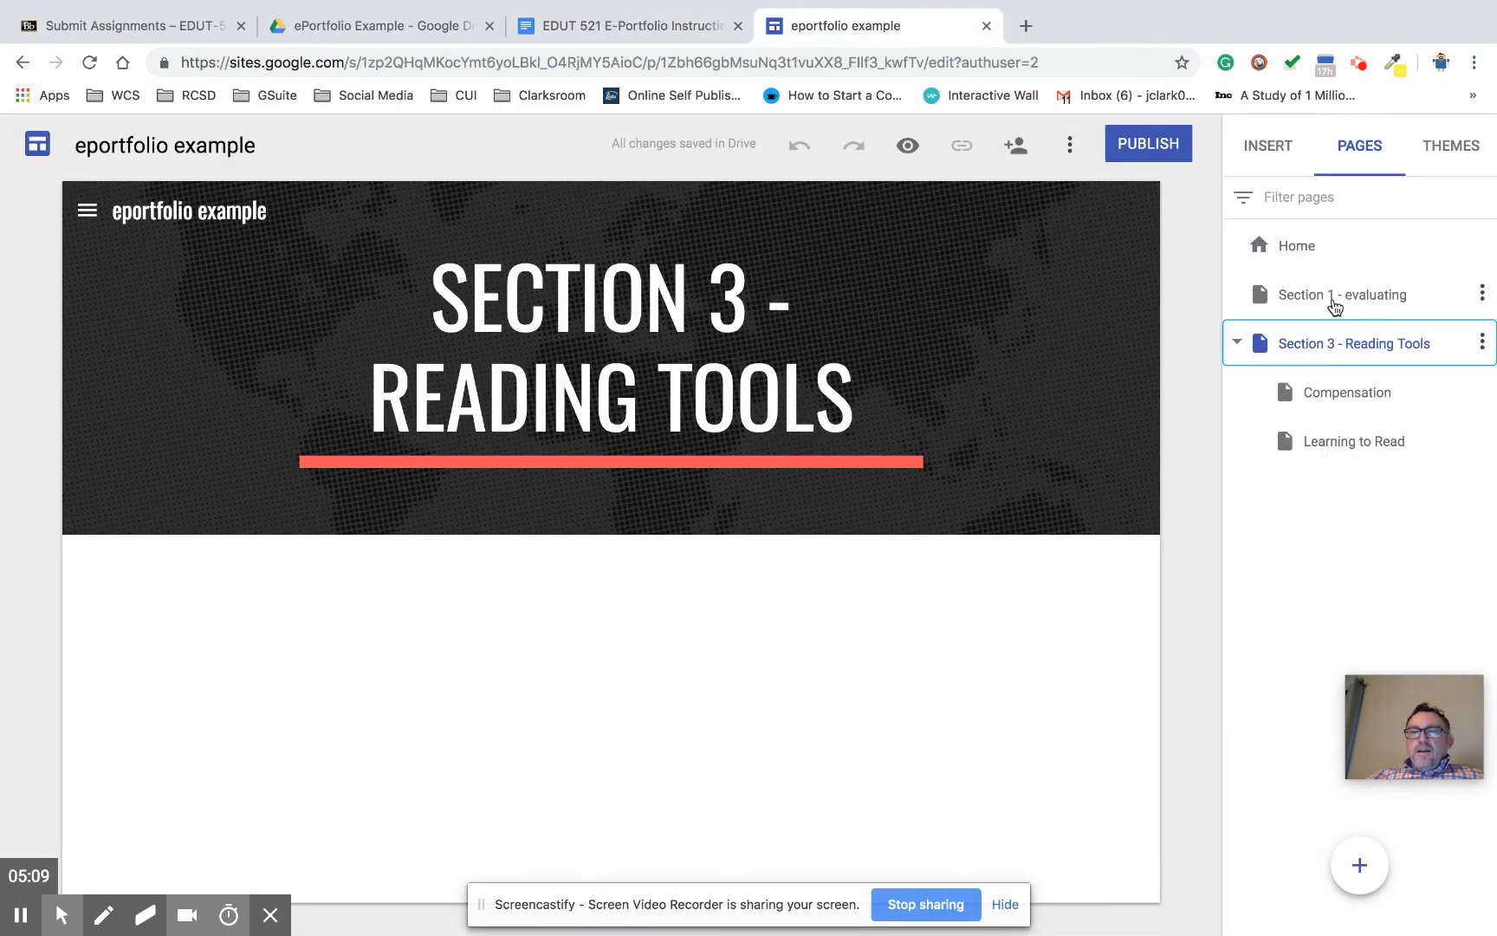
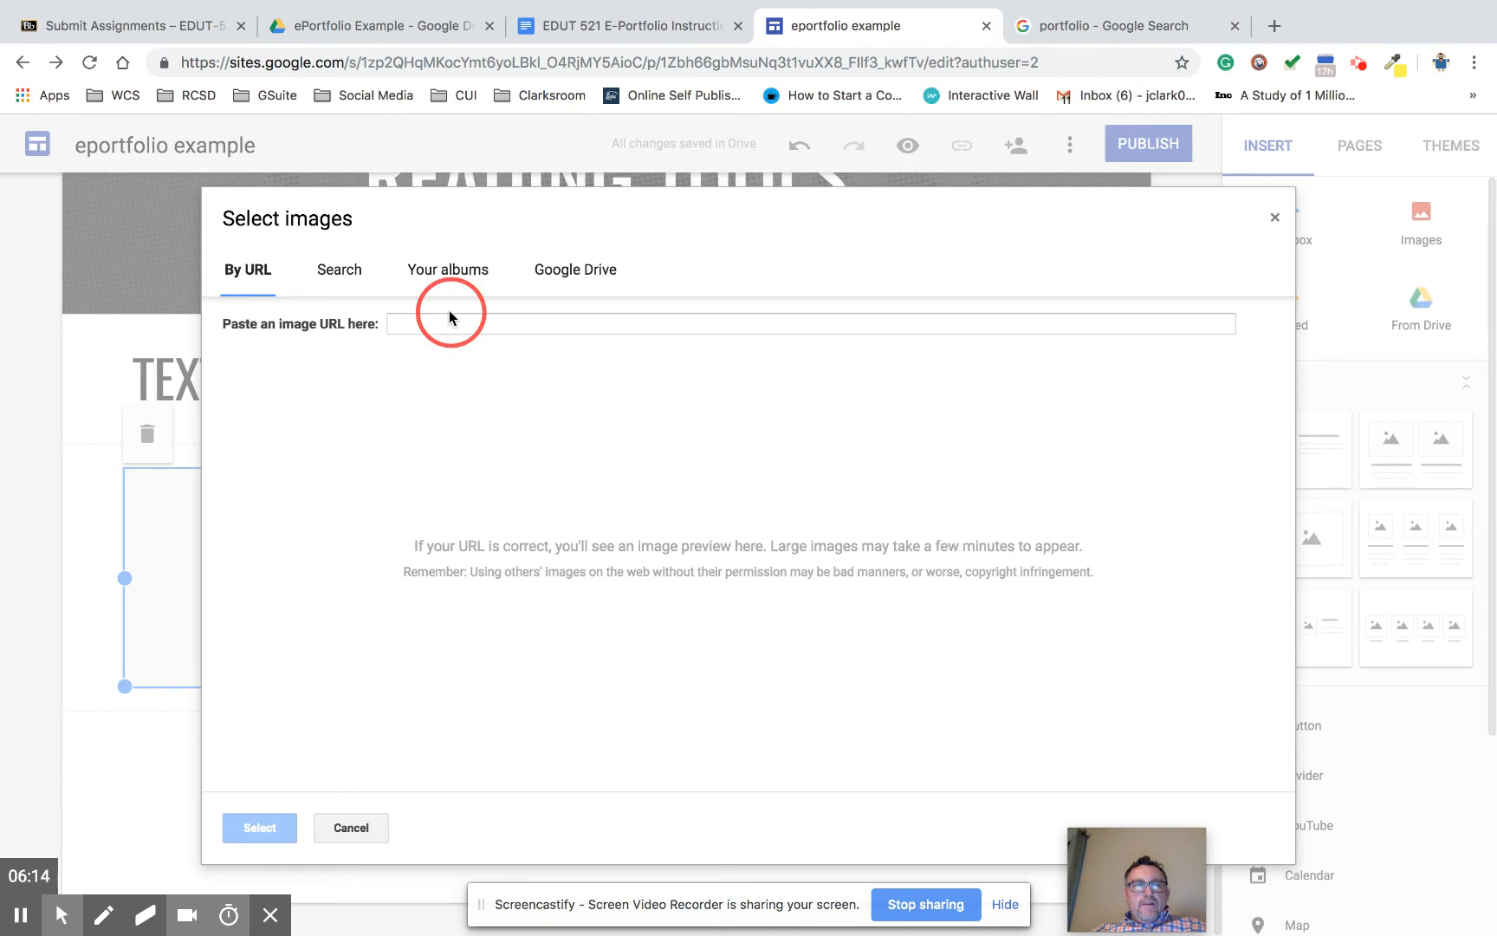
# Step: Try to load the layout's placeholder image from the copied image address, and clear the pasted address
pyautogui.click(445, 317)
pyautogui.press('super+v')
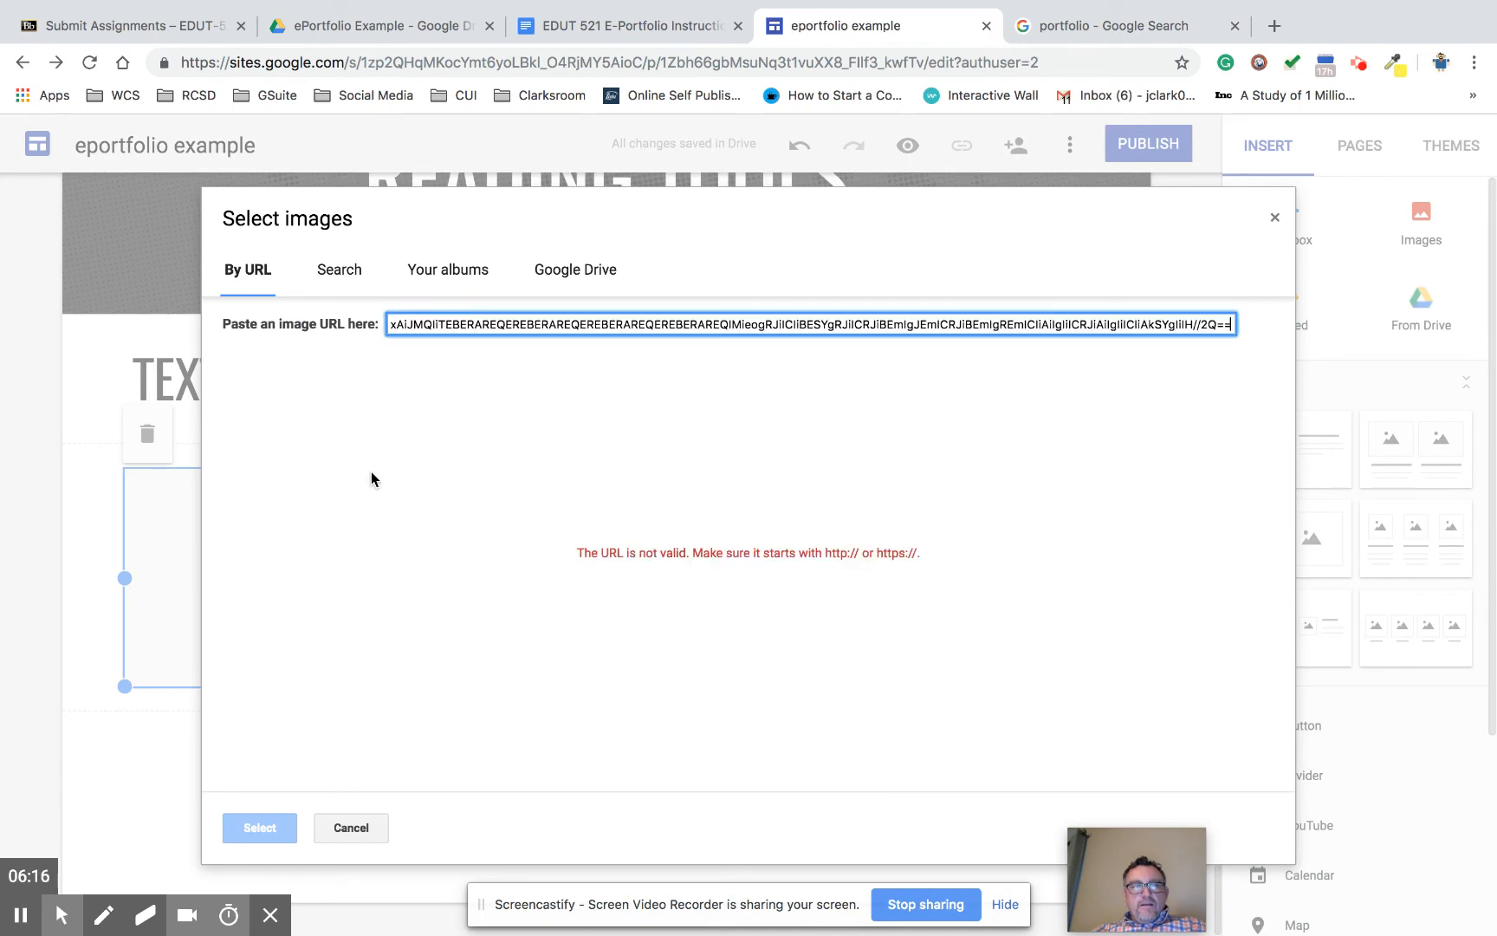
pyautogui.click(458, 326)
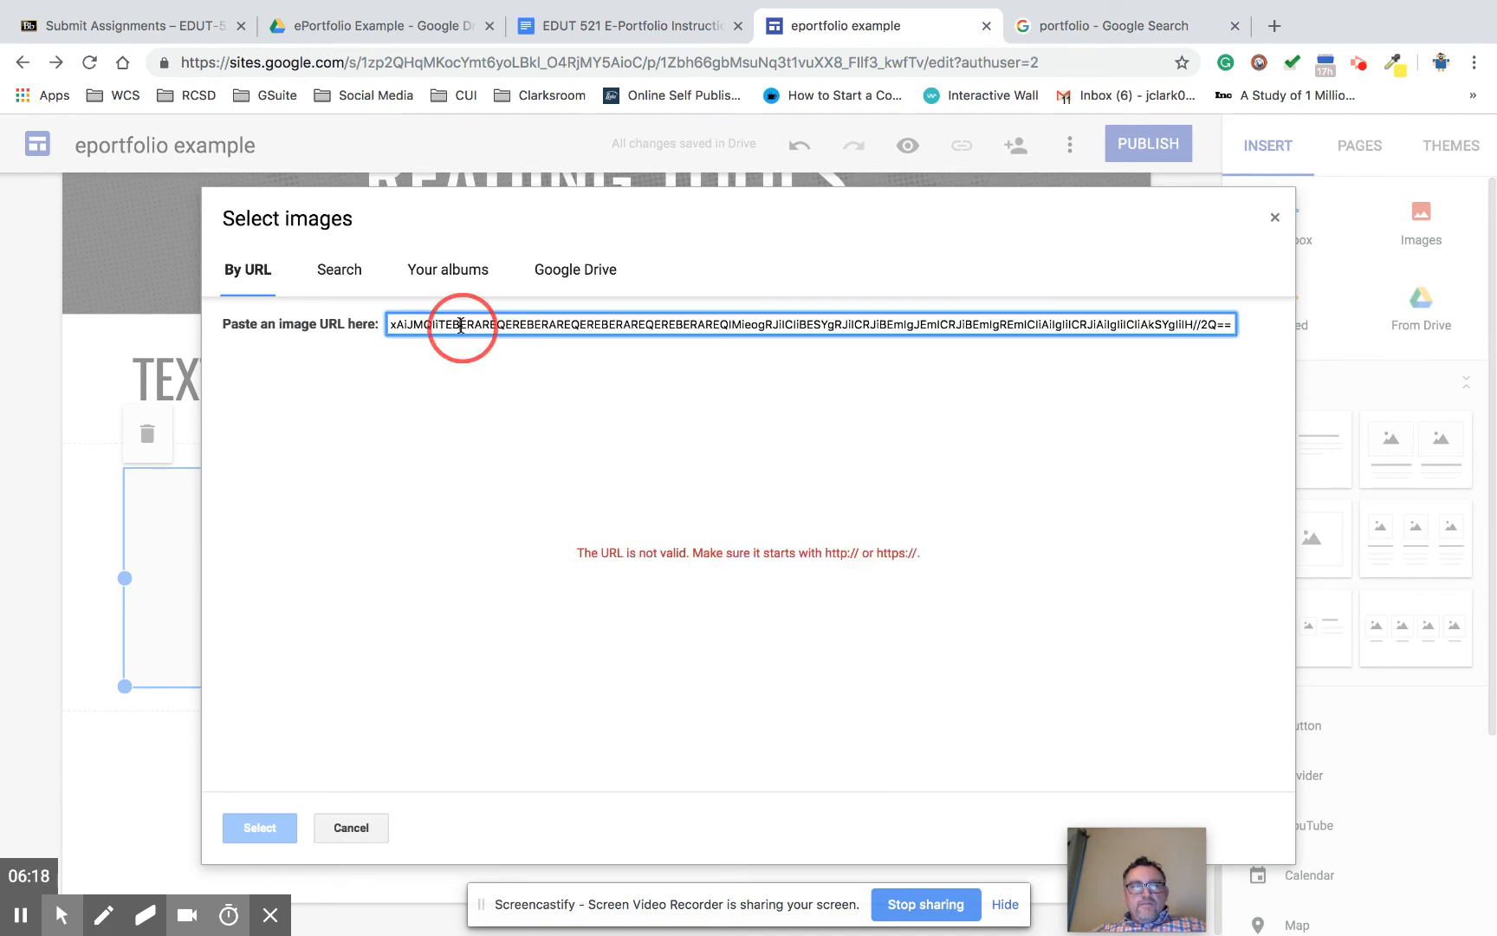
pyautogui.doubleClick(454, 324)
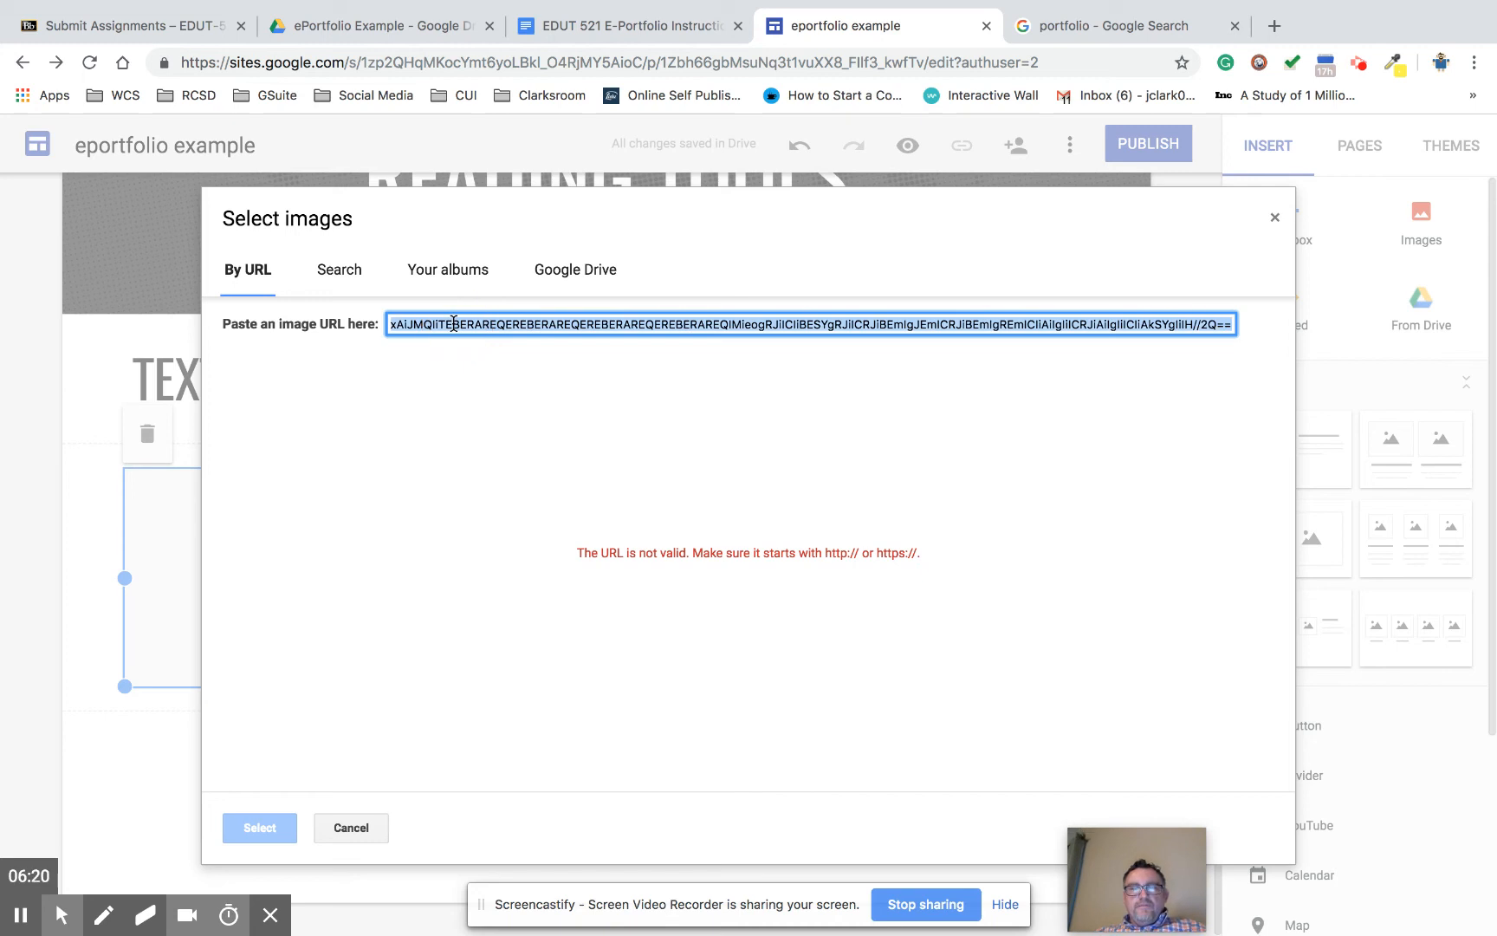
pyautogui.press('BackSpace')
# Step: Try using the web address of the "Digital Portfolio Best Practices" image's source article as the placeholder's image URL
pyautogui.click(1099, 25)
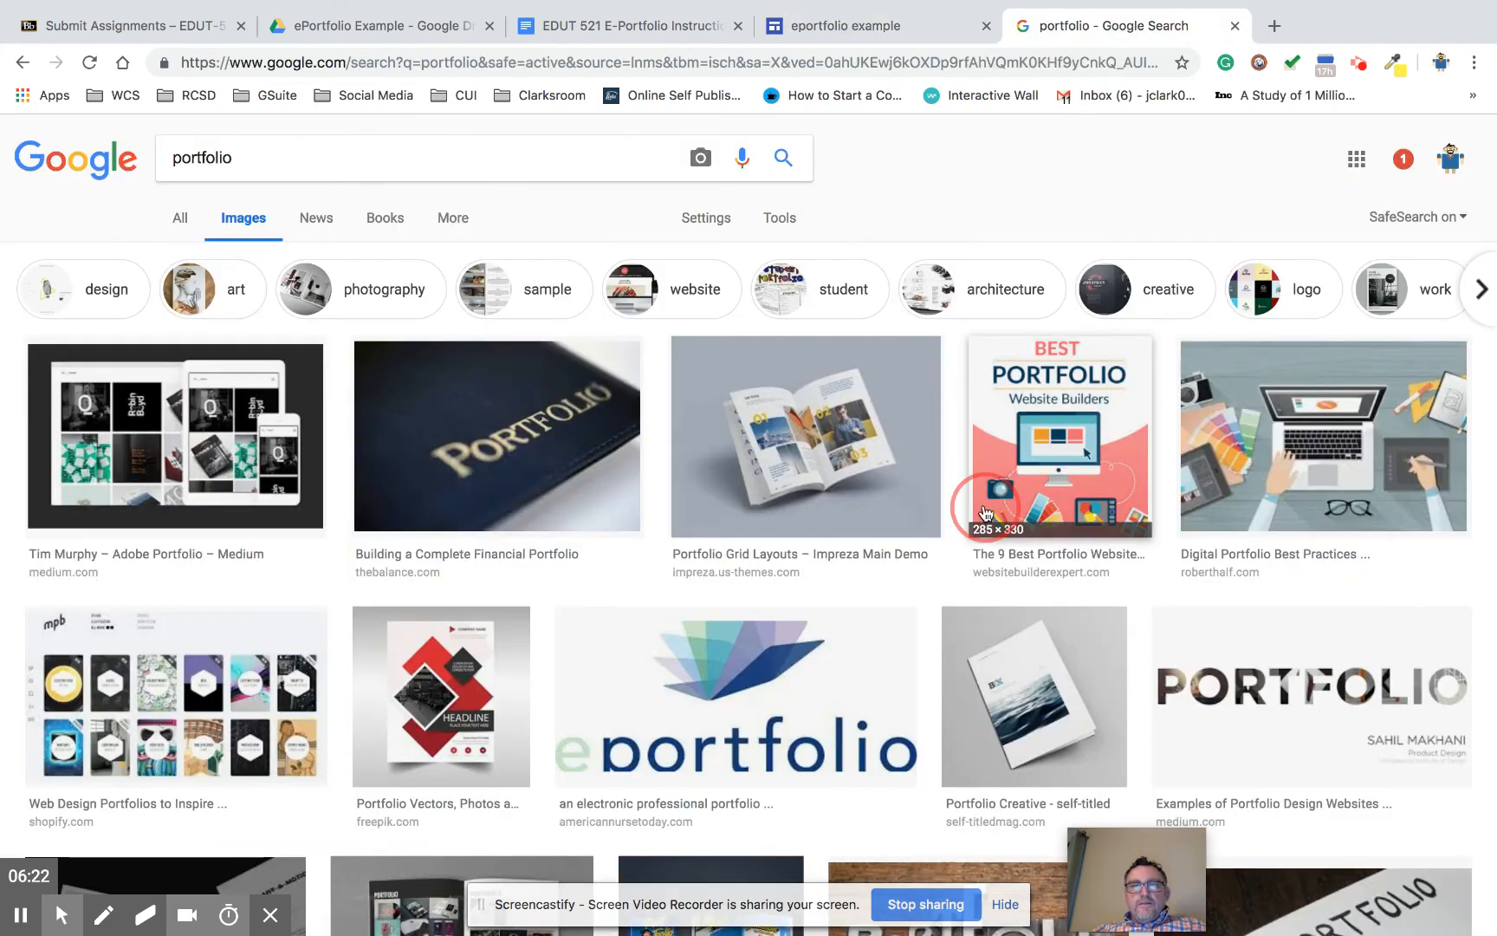
pyautogui.click(1295, 477)
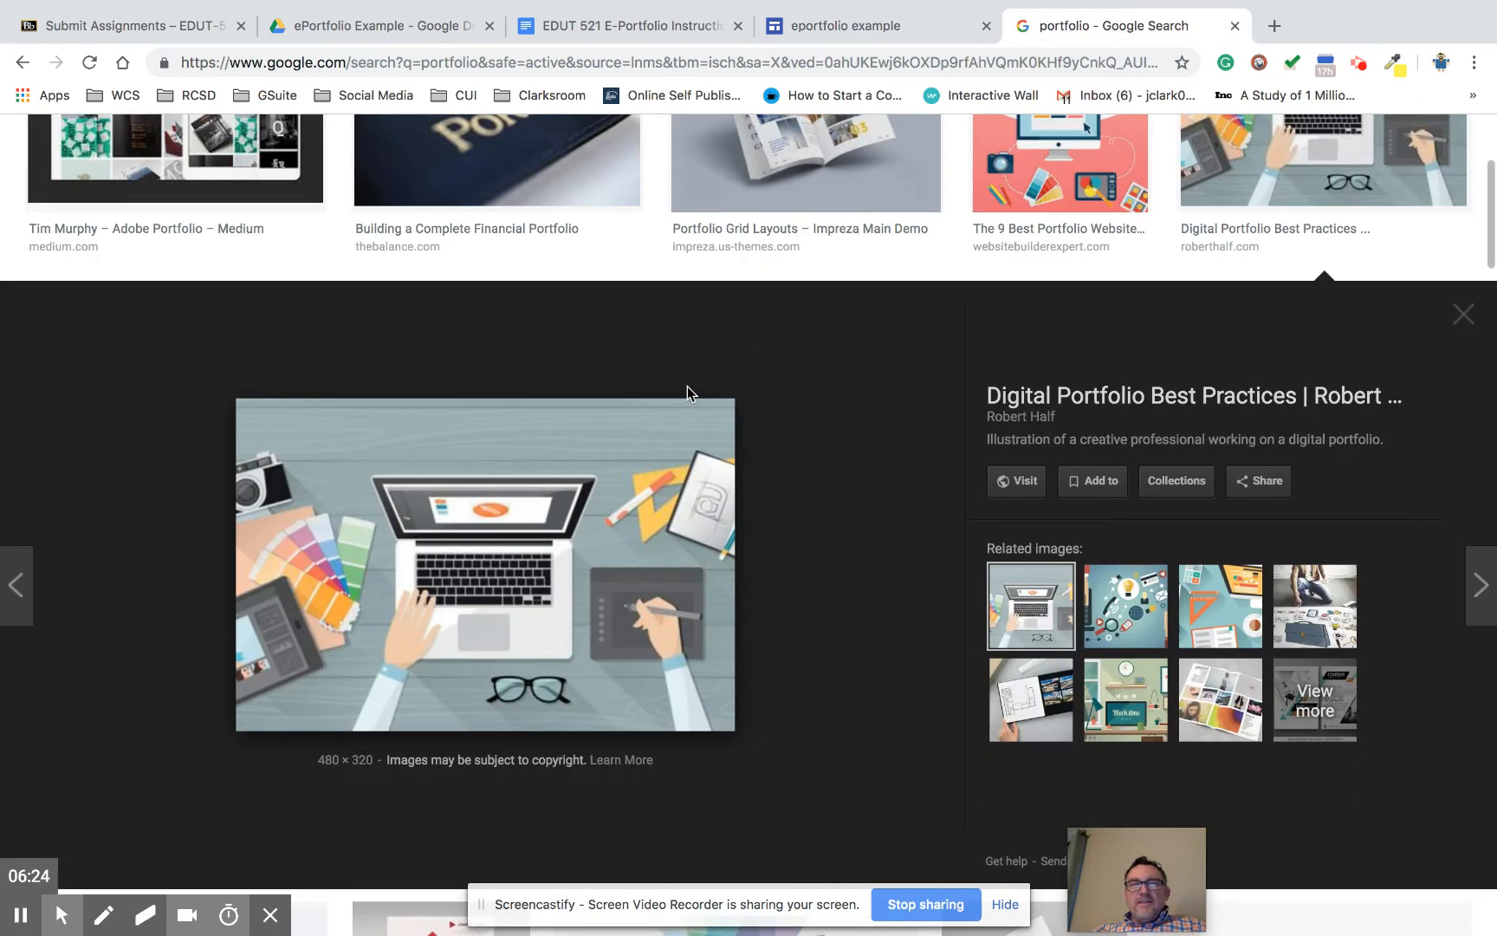
pyautogui.click(386, 481)
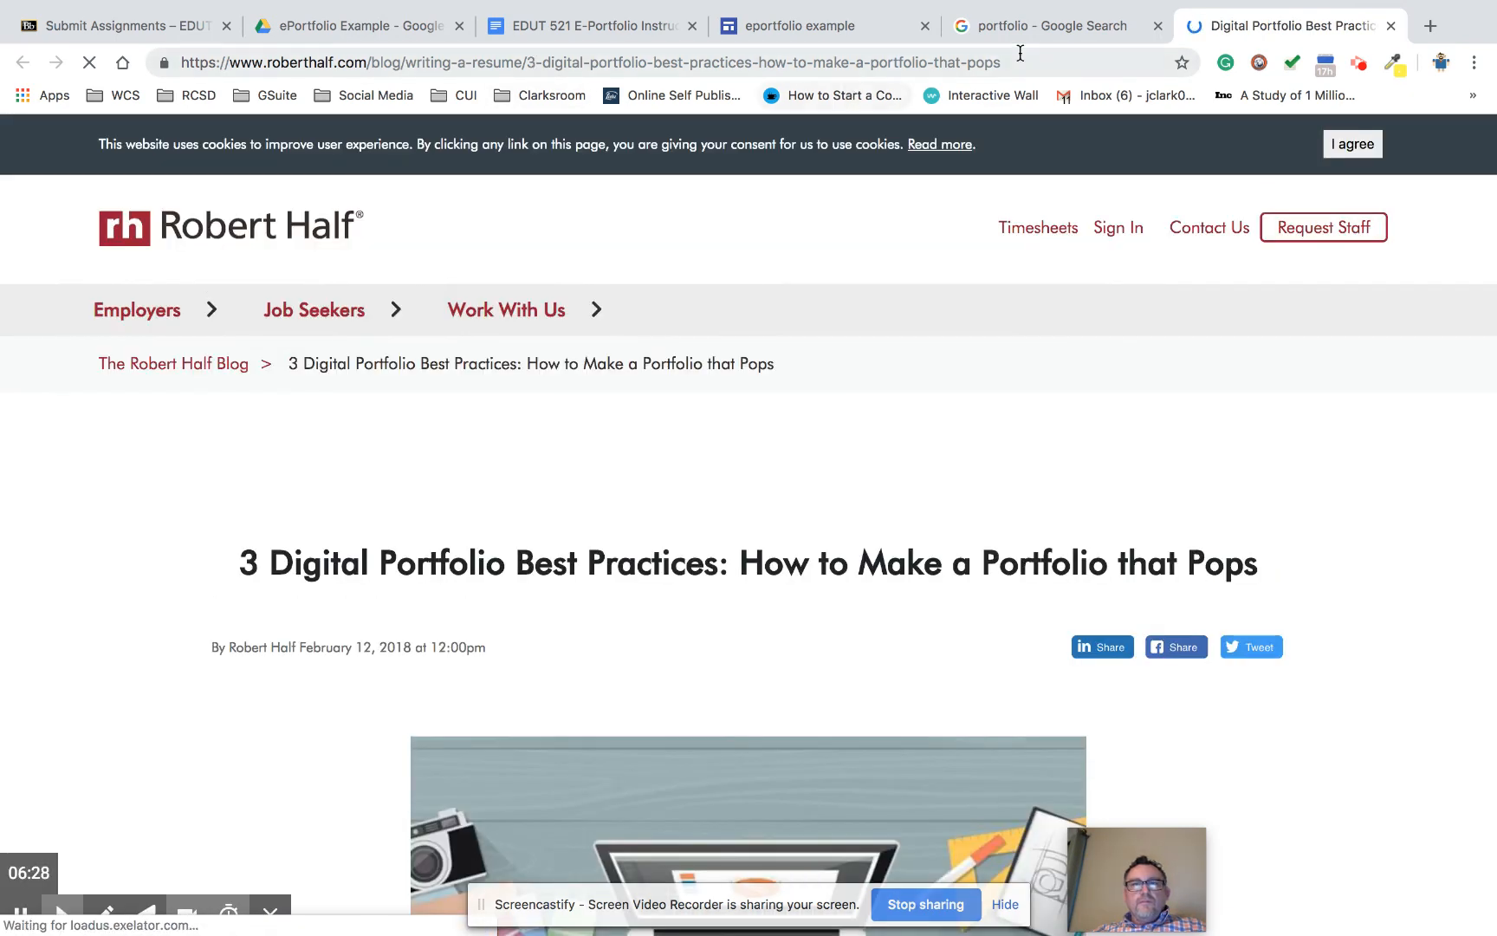
pyautogui.click(923, 64)
pyautogui.hotkey('ctrl', 'c')
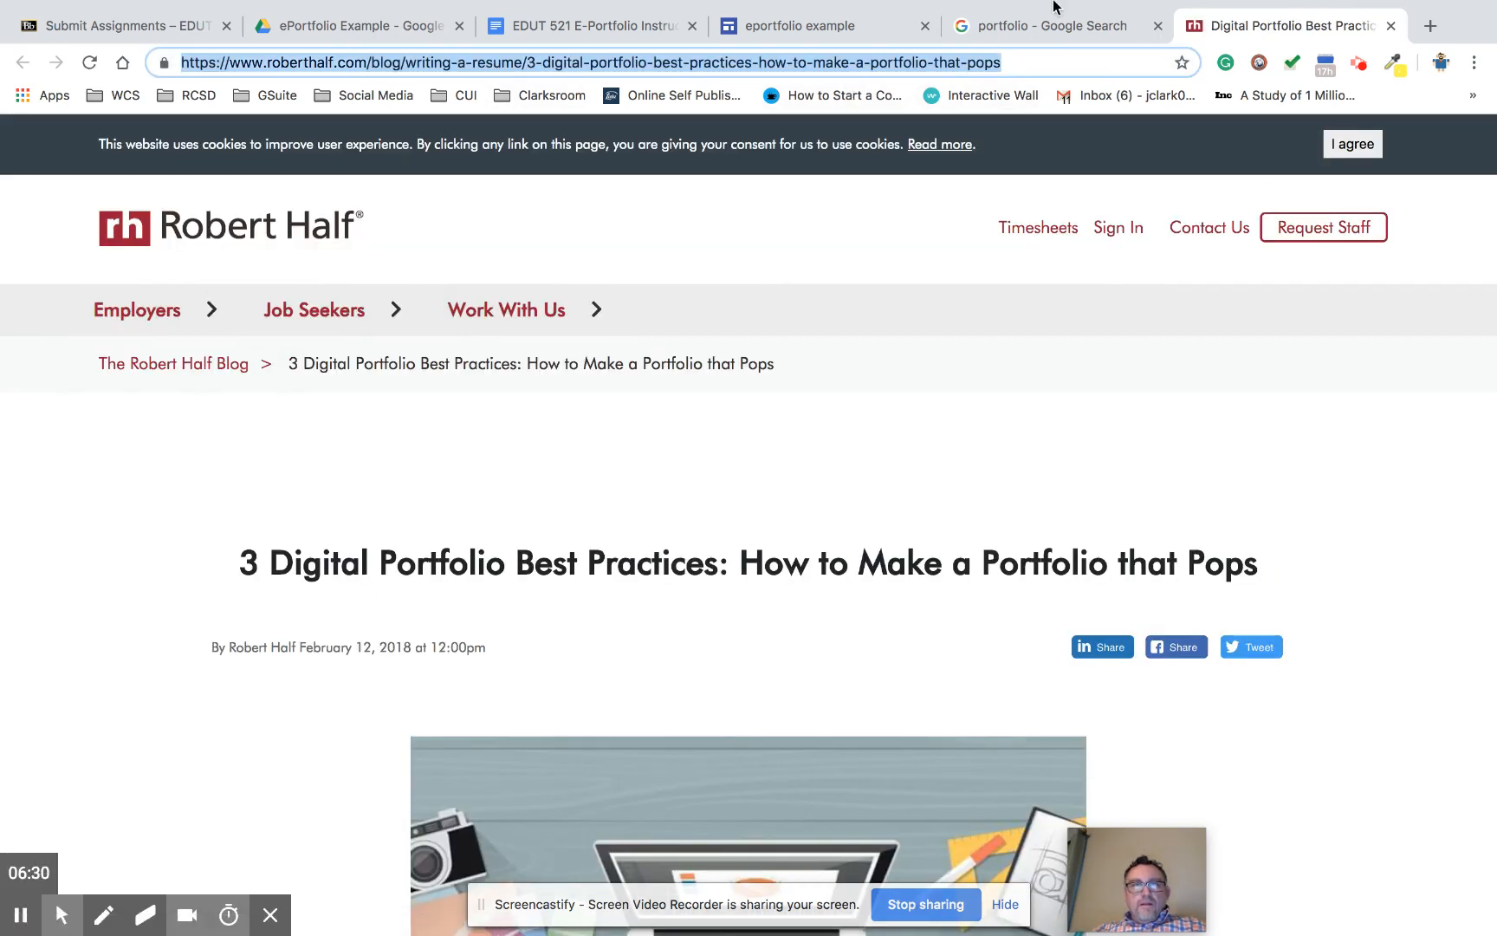
pyautogui.click(789, 31)
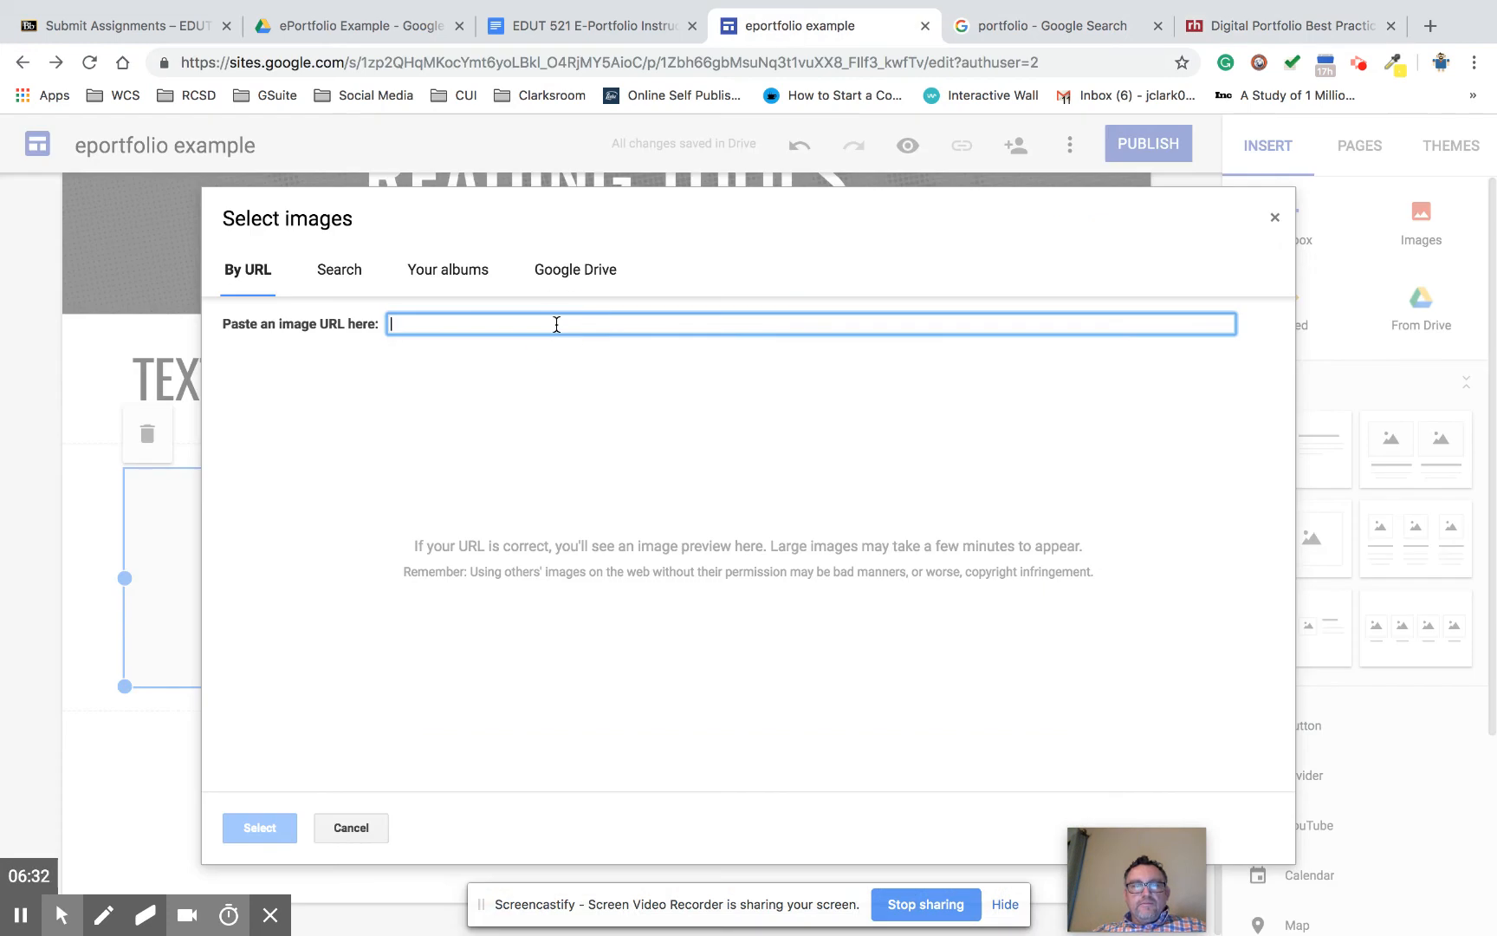
pyautogui.hotkey('ctrl', 'v')
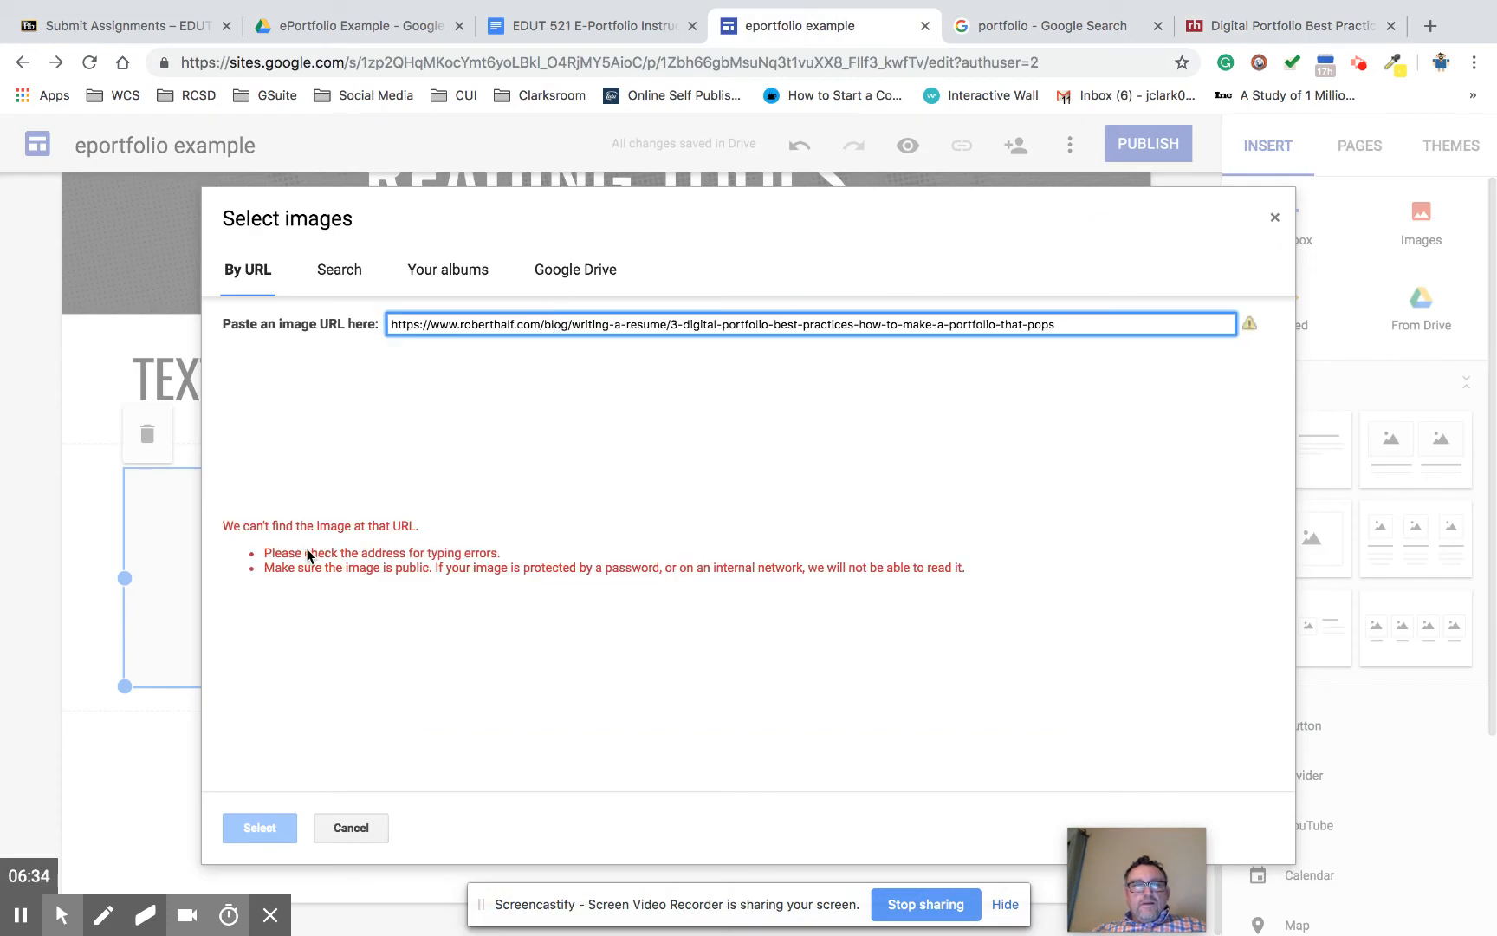
pyautogui.click(1358, 29)
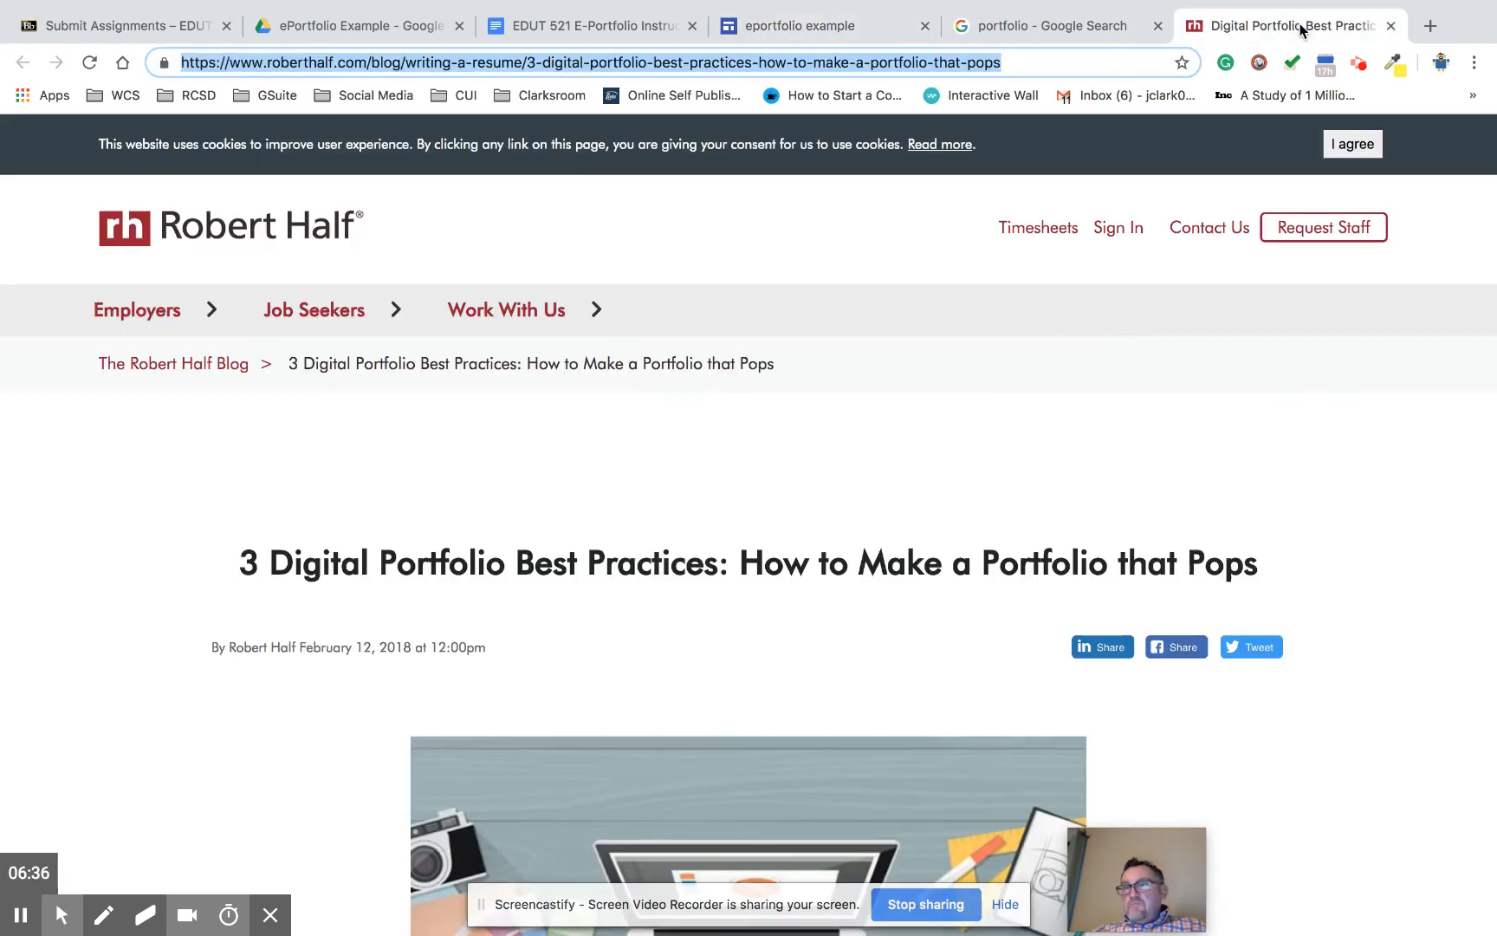
pyautogui.scroll(-7, 668, 558)
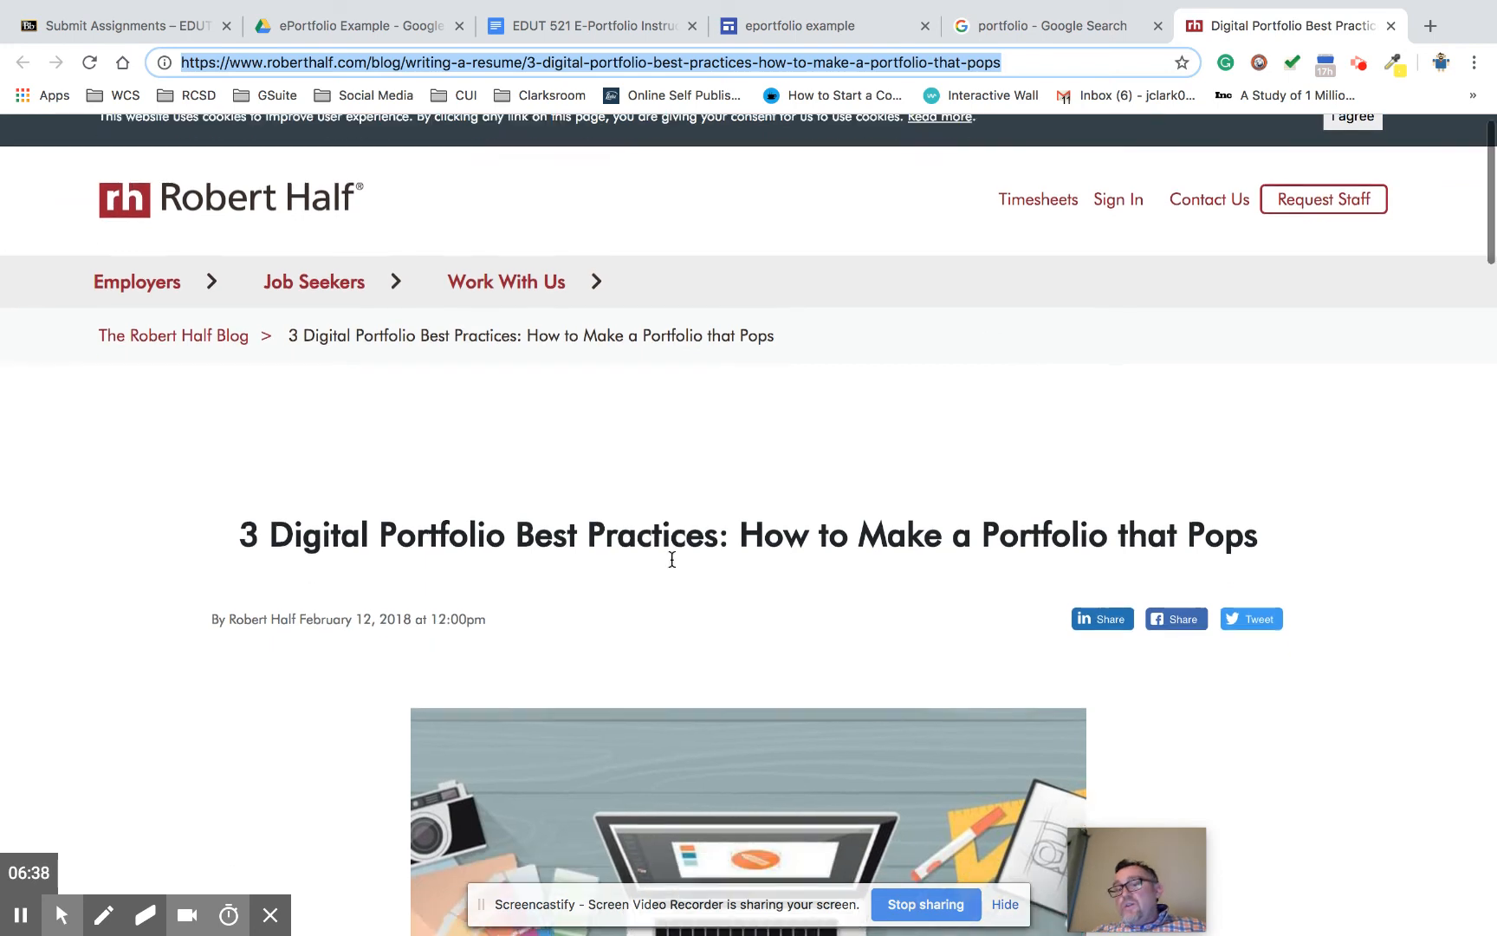
pyautogui.rightClick(691, 422)
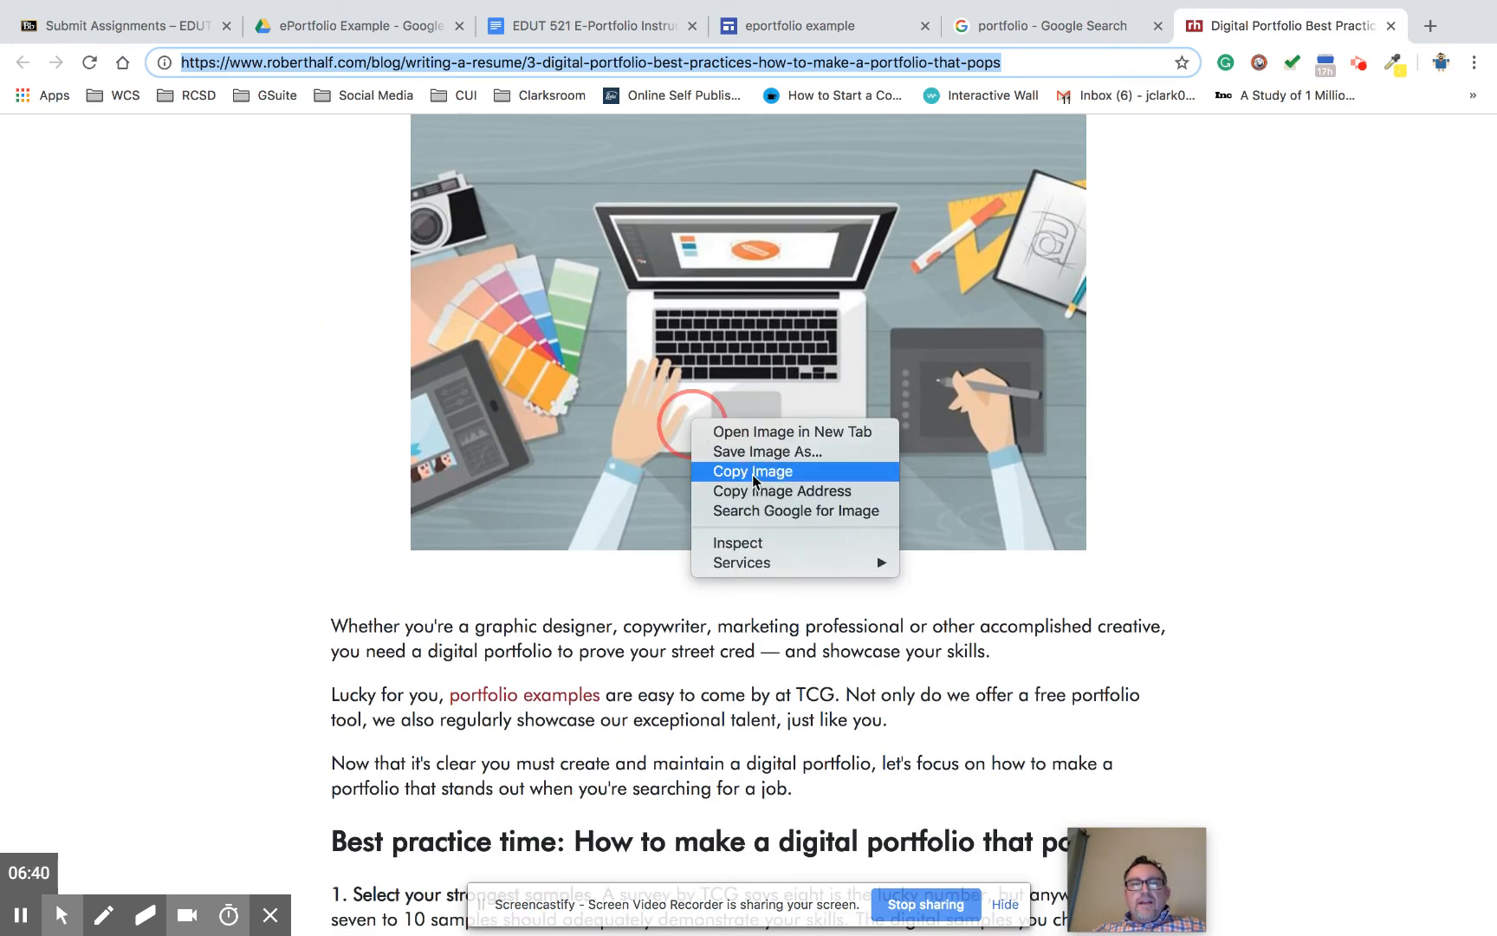
pyautogui.click(766, 457)
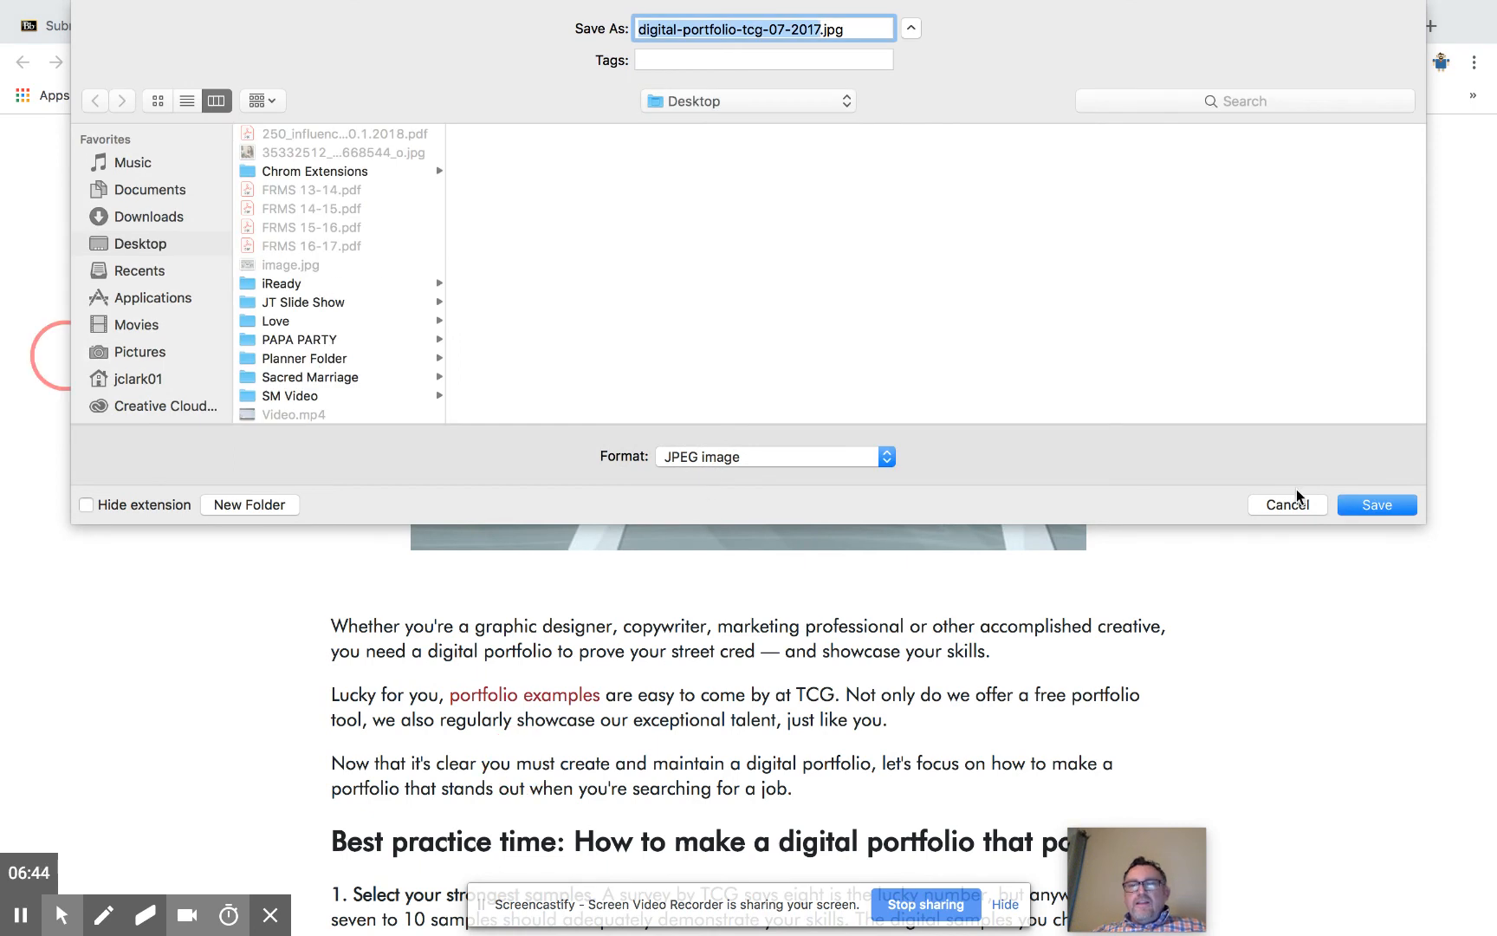
pyautogui.click(1297, 503)
pyautogui.click(1007, 35)
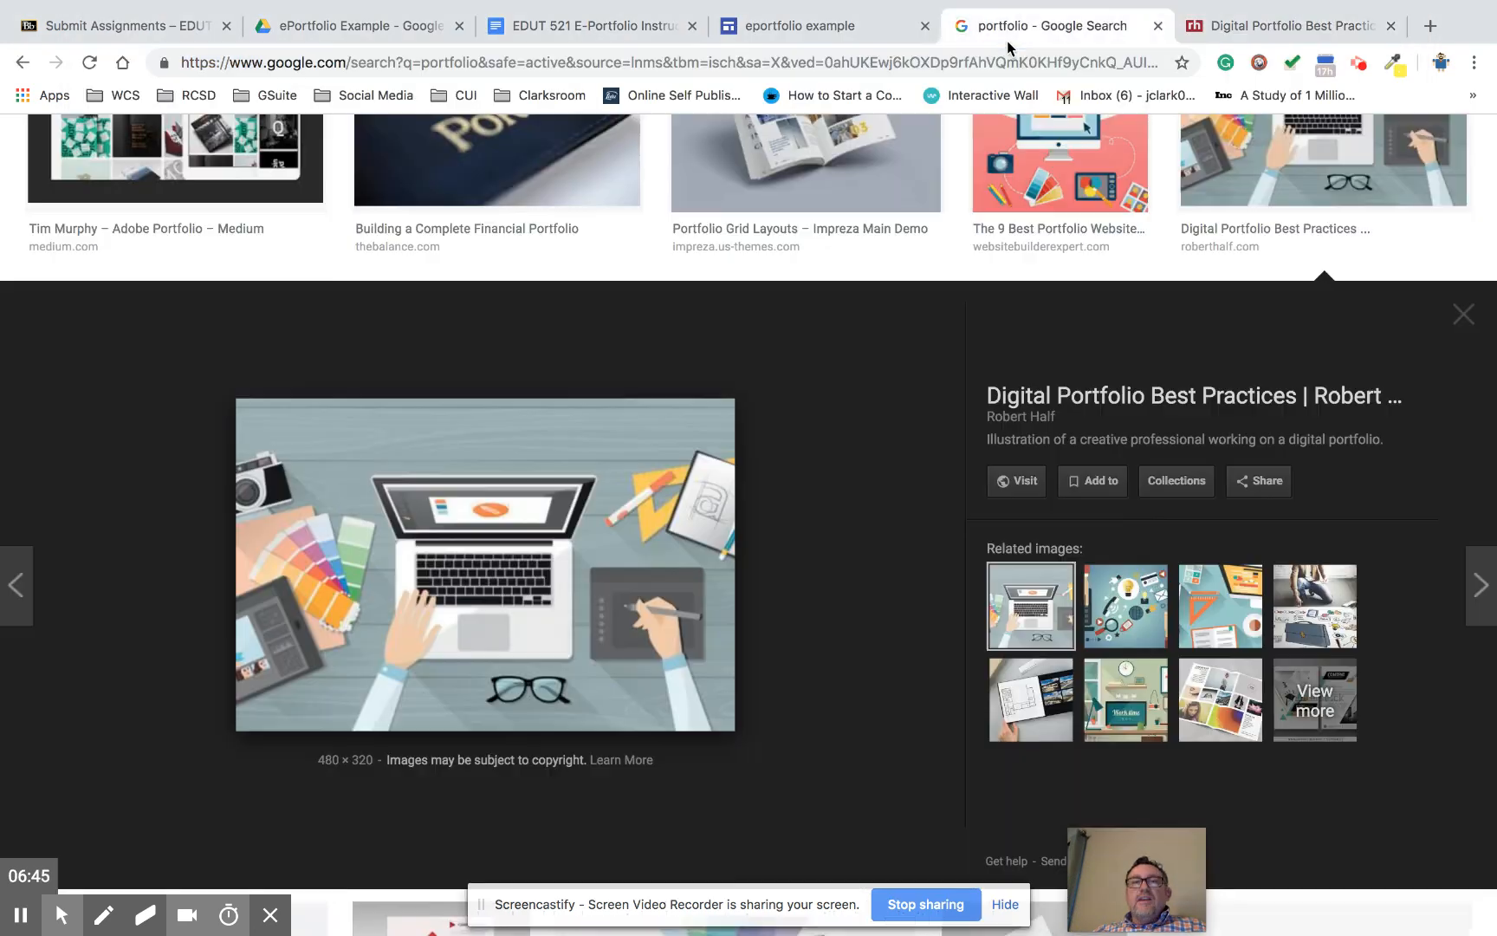
# Step: Fill the layout's image placeholder with image.jpg from the ePortfolio Example folder in Google Drive
pyautogui.click(839, 26)
pyautogui.click(553, 289)
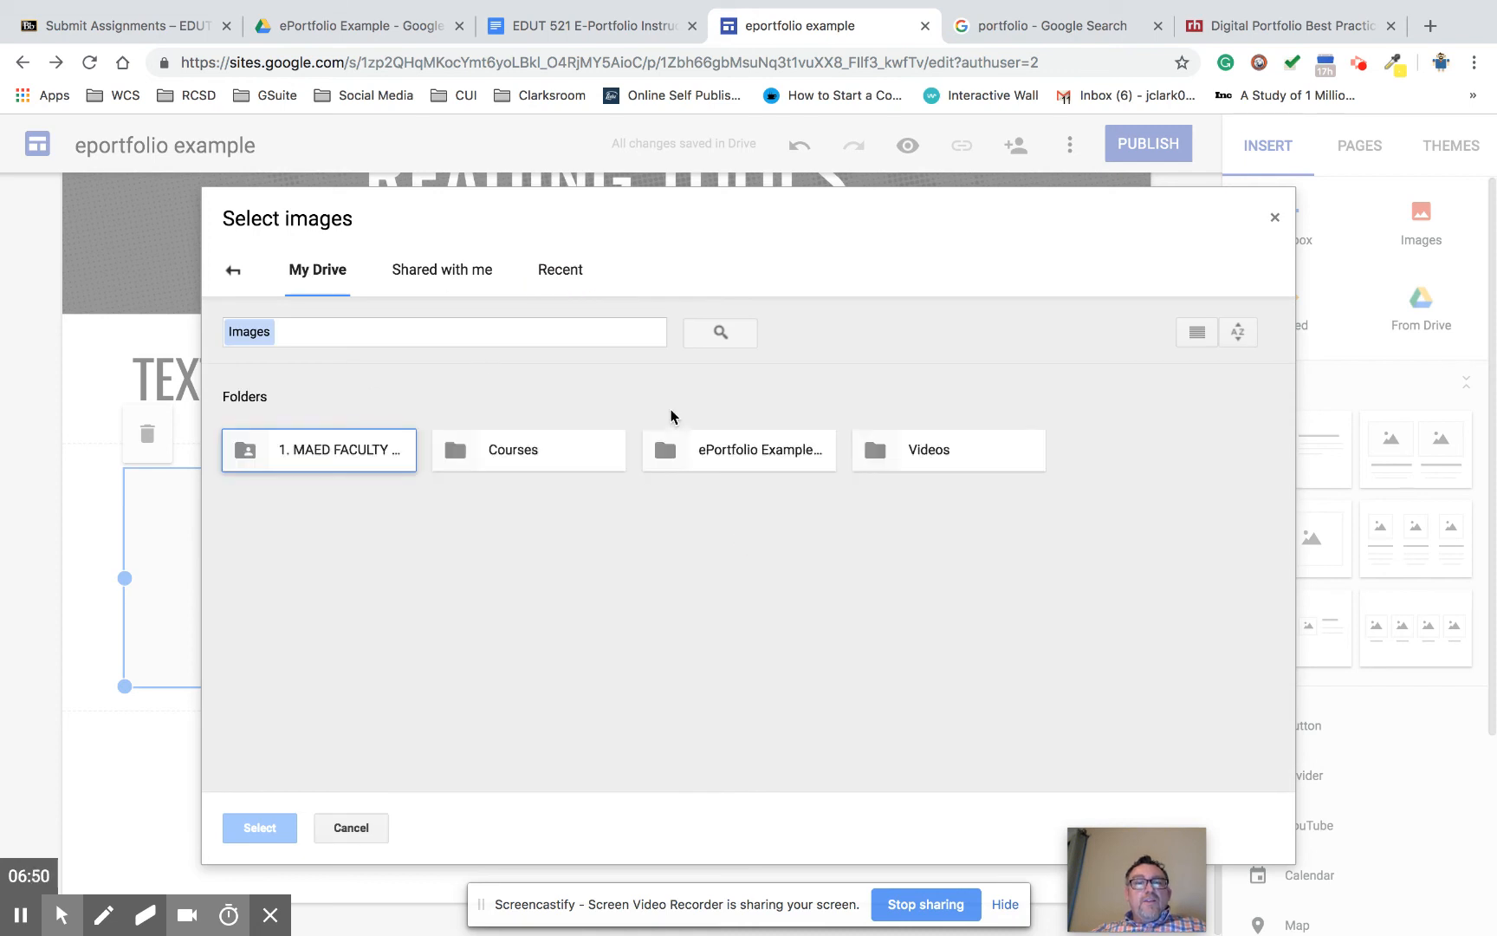
pyautogui.doubleClick(718, 460)
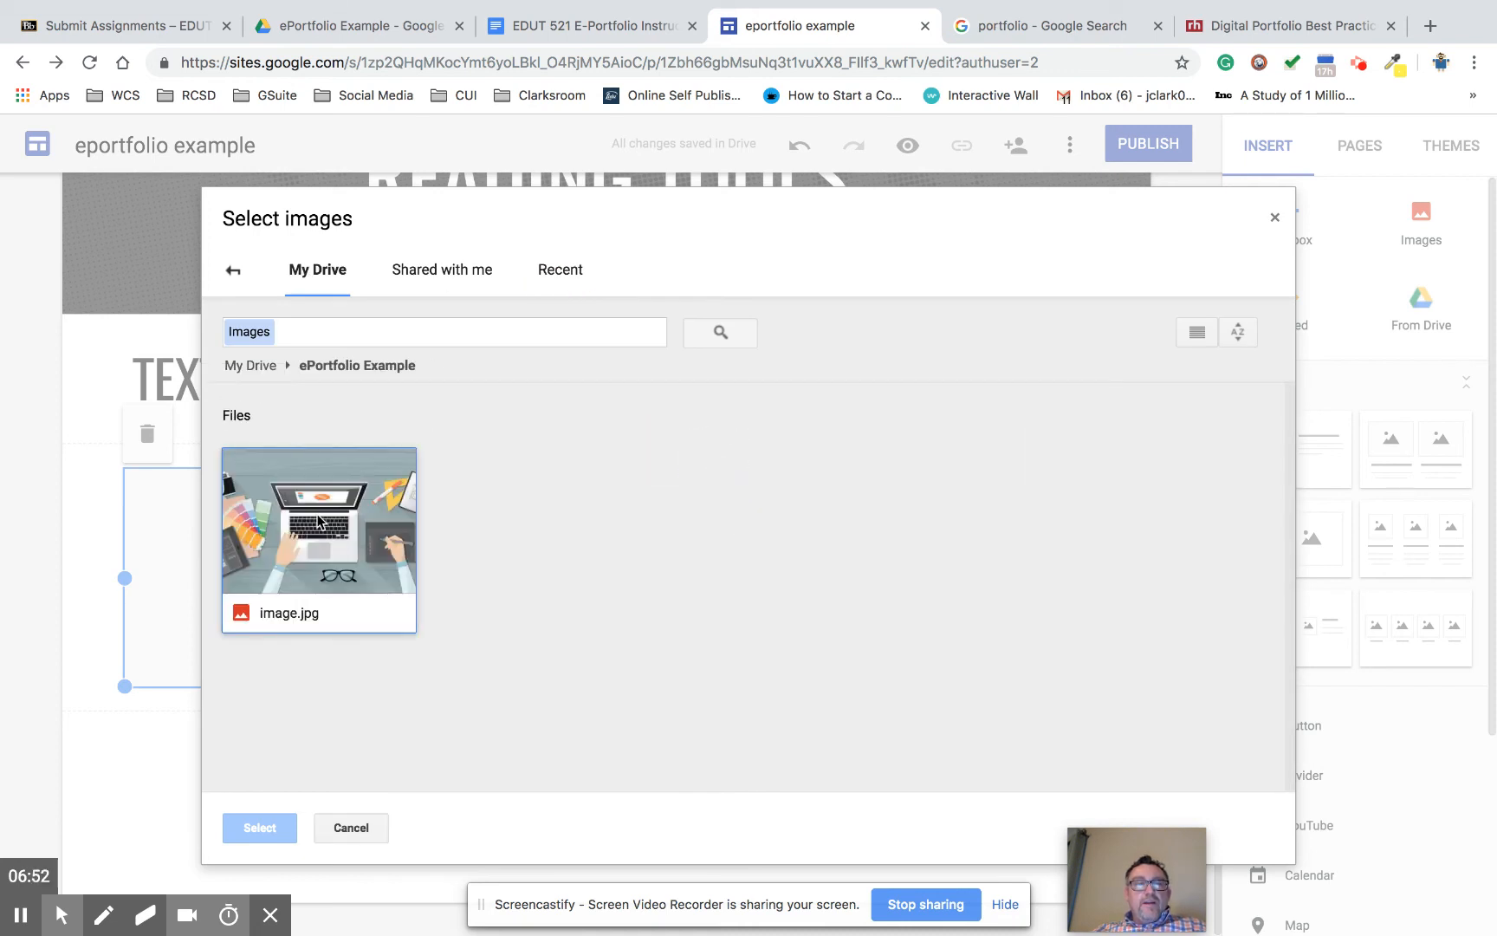
pyautogui.click(319, 521)
pyautogui.click(251, 827)
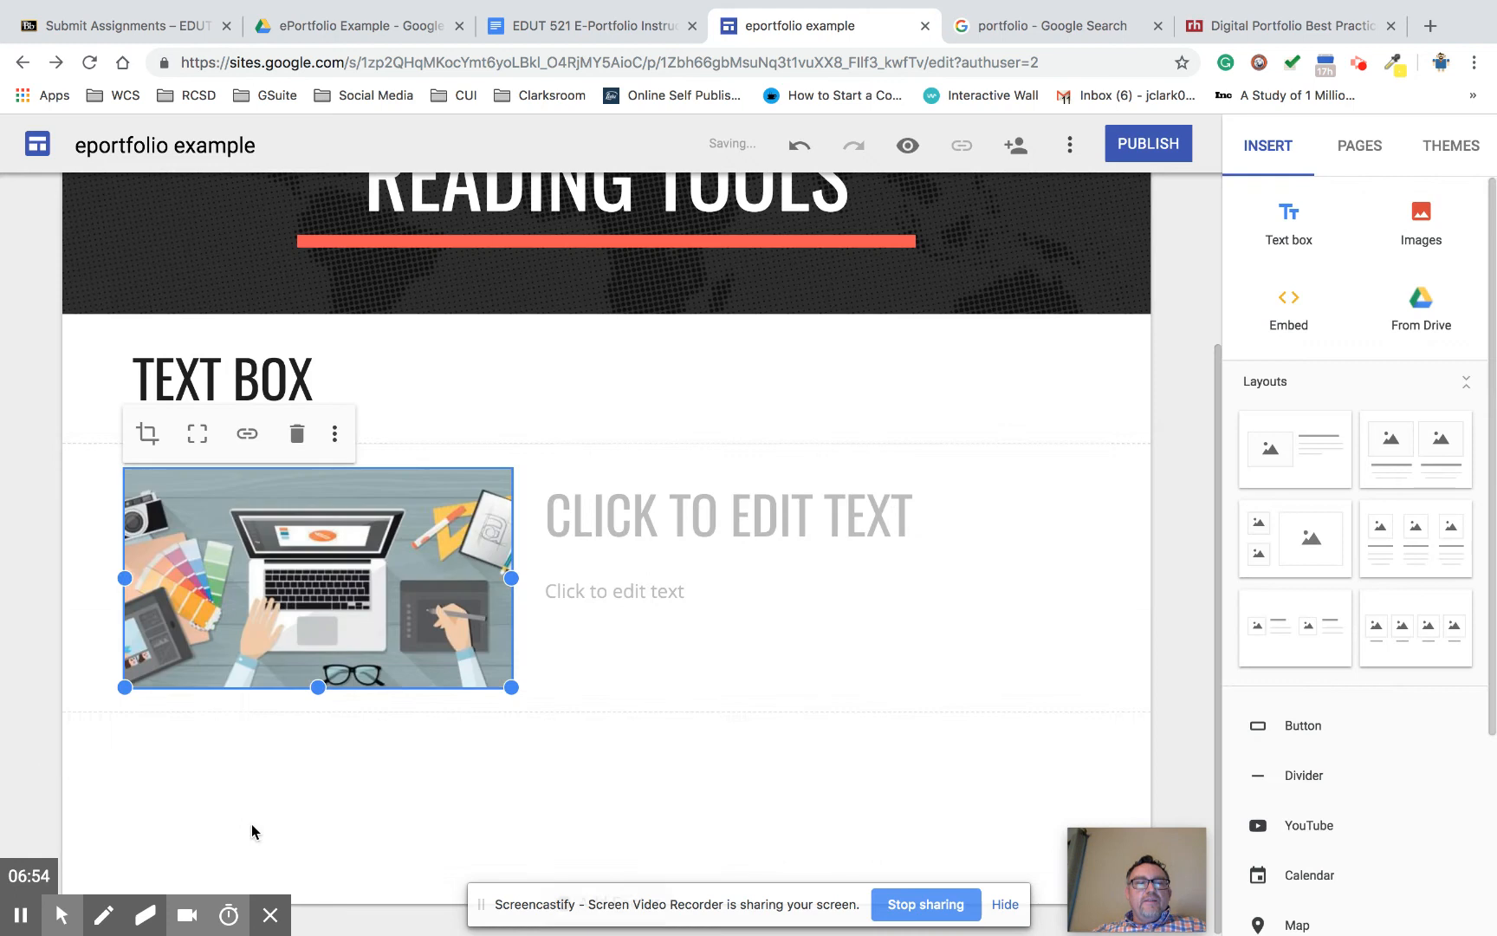
# Step: Enter "TITLE" as the heading beside the laptop image
pyautogui.click(658, 523)
pyautogui.write('T')
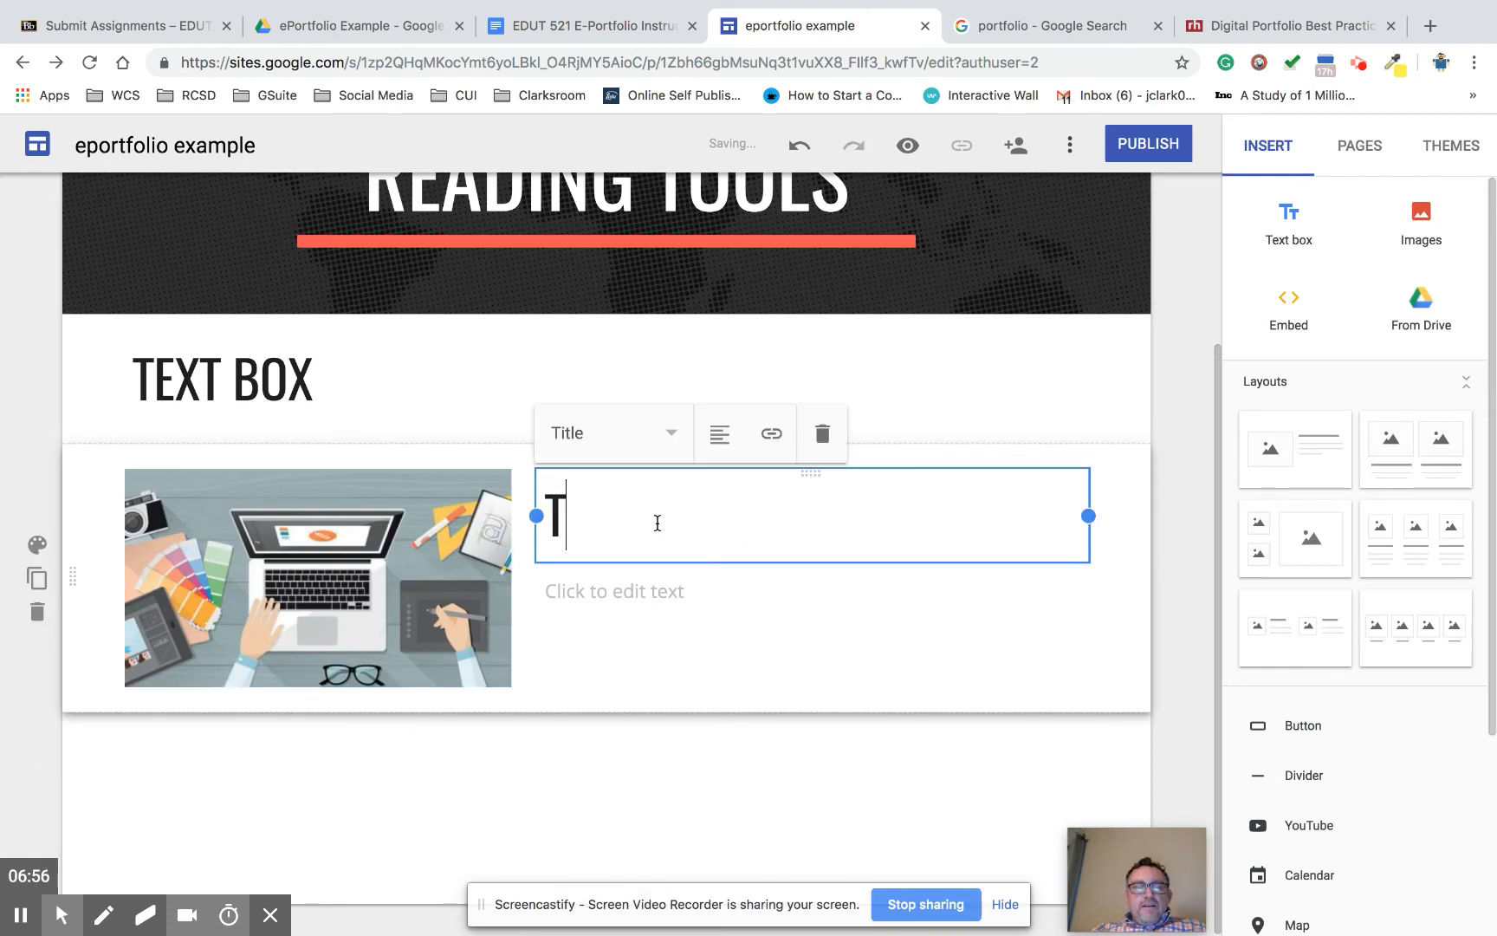
pyautogui.write('ITEL')
pyautogui.press('BackSpace')
pyautogui.press('BackSpace')
pyautogui.write('LE')
pyautogui.click(694, 777)
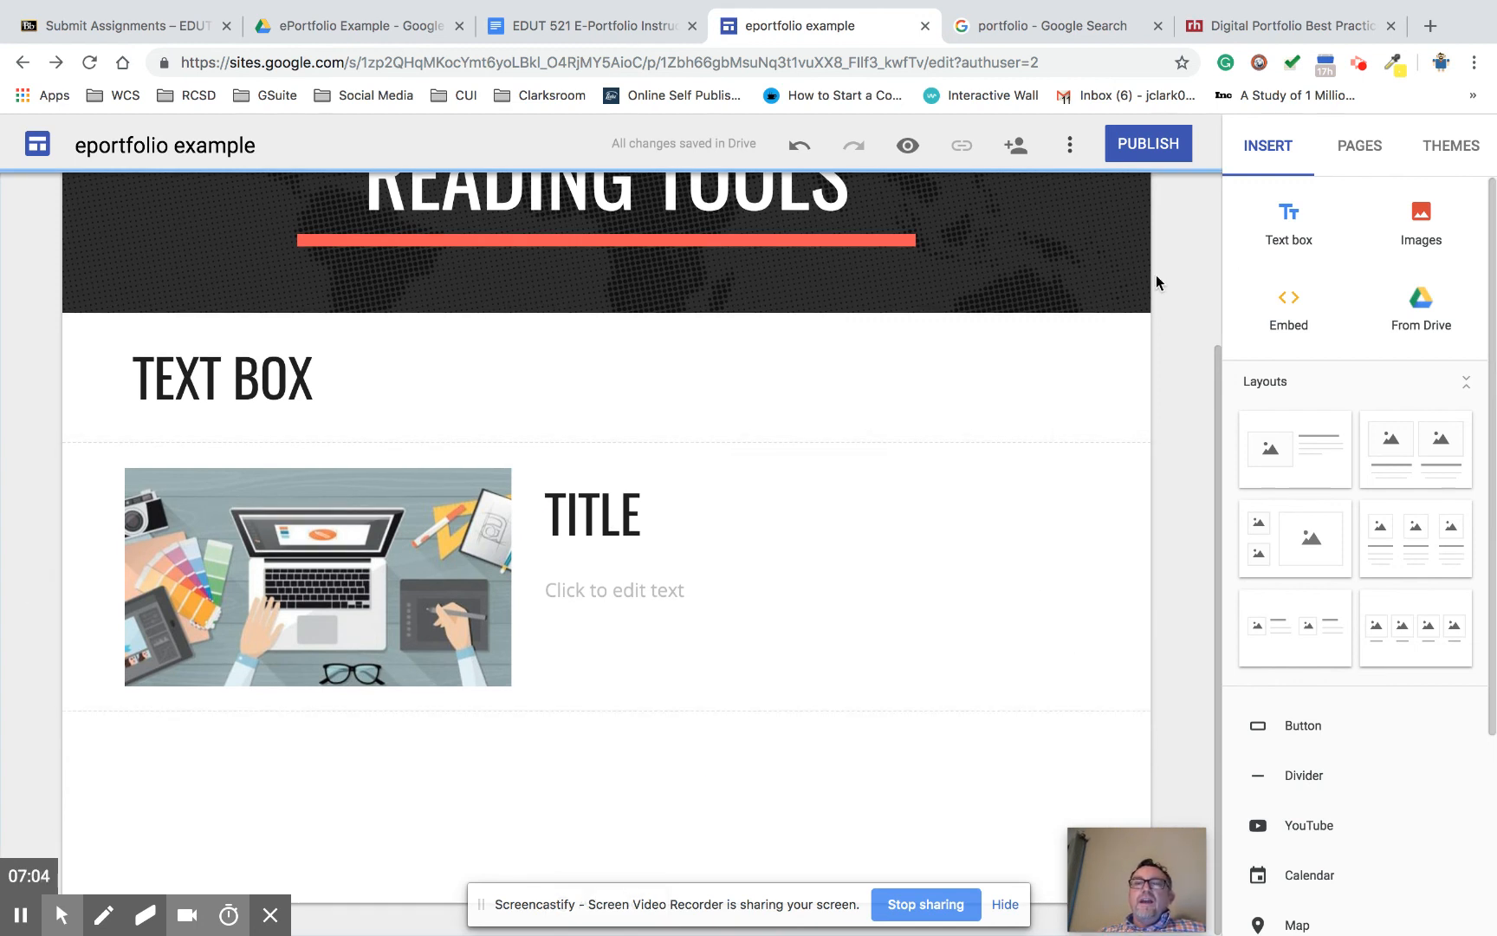
# Step: Embed the Google Docs file "Document" on the Section 3 page below the image and title layout
pyautogui.scroll(-1, 1372, 726)
pyautogui.scroll(1, 1372, 726)
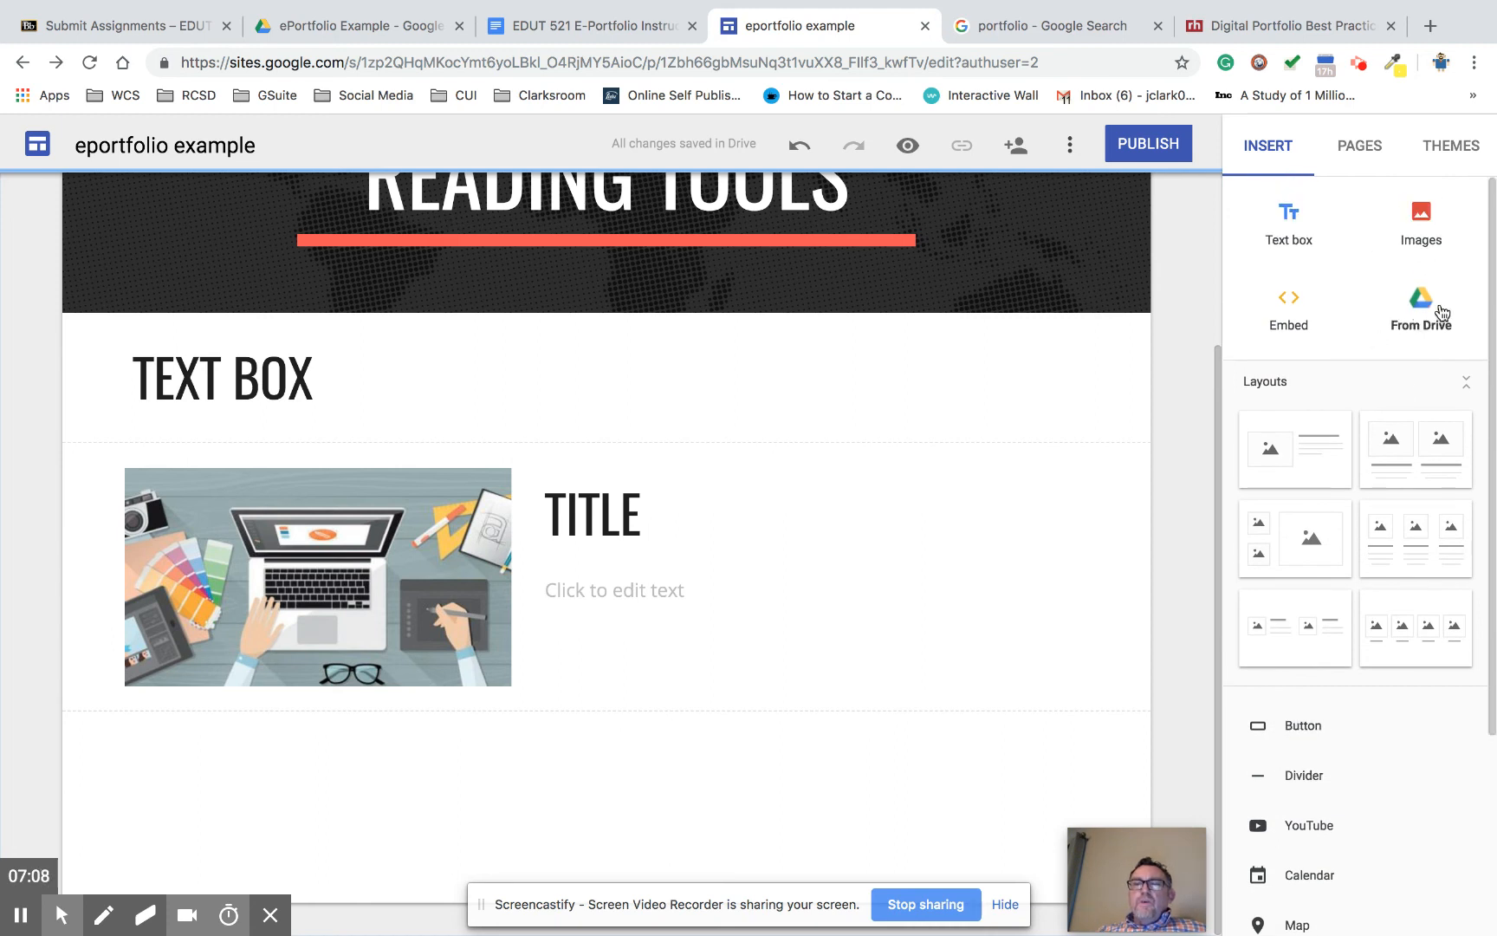
pyautogui.scroll(-5, 1423, 311)
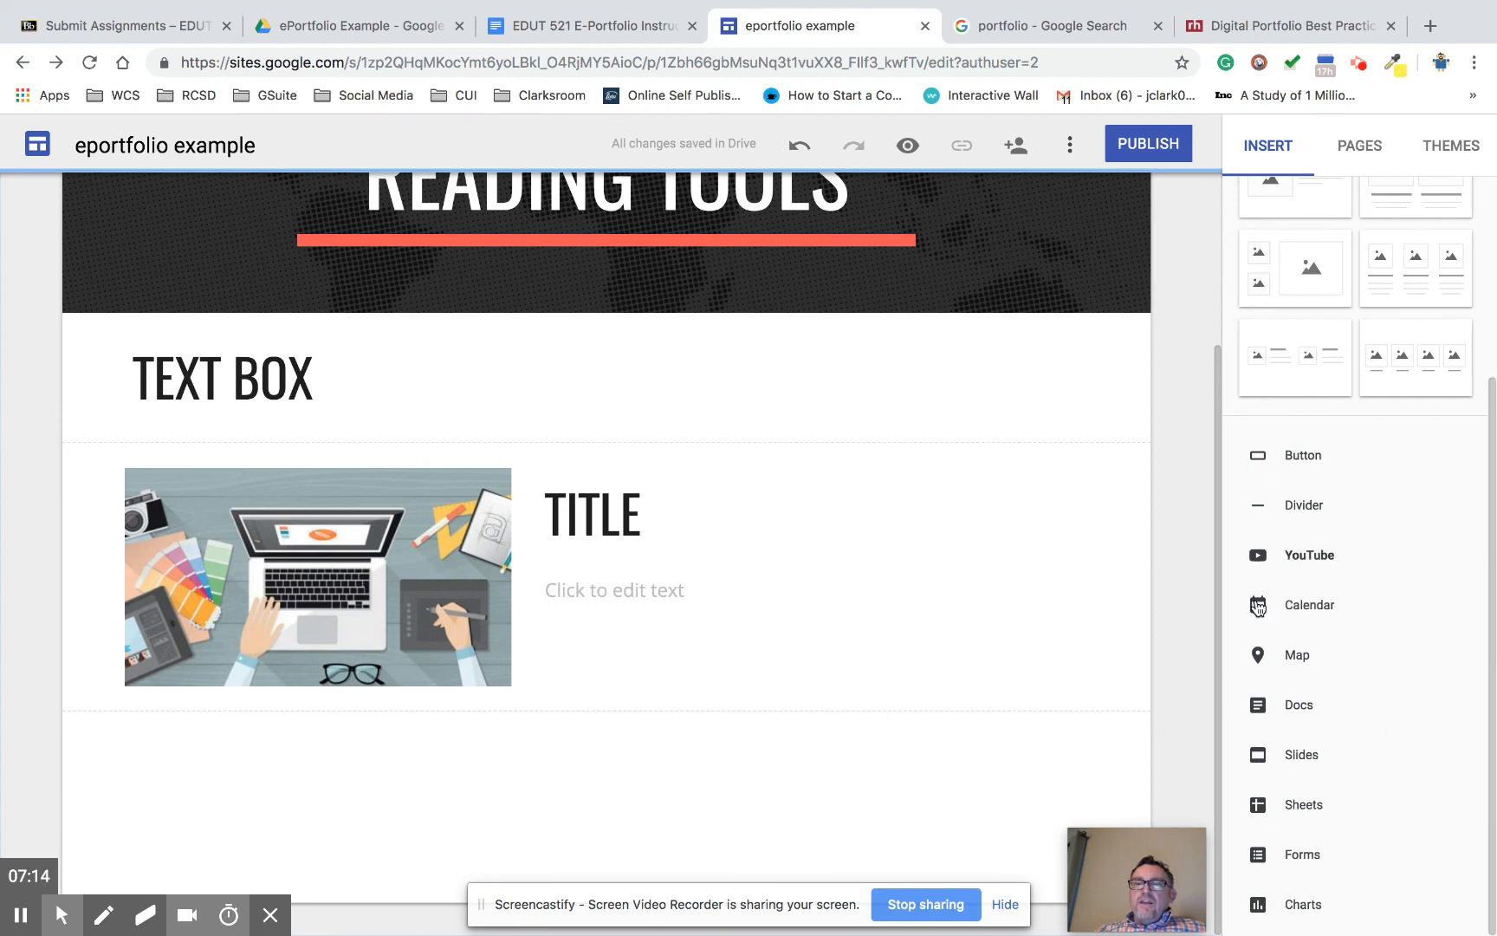
pyautogui.click(1309, 712)
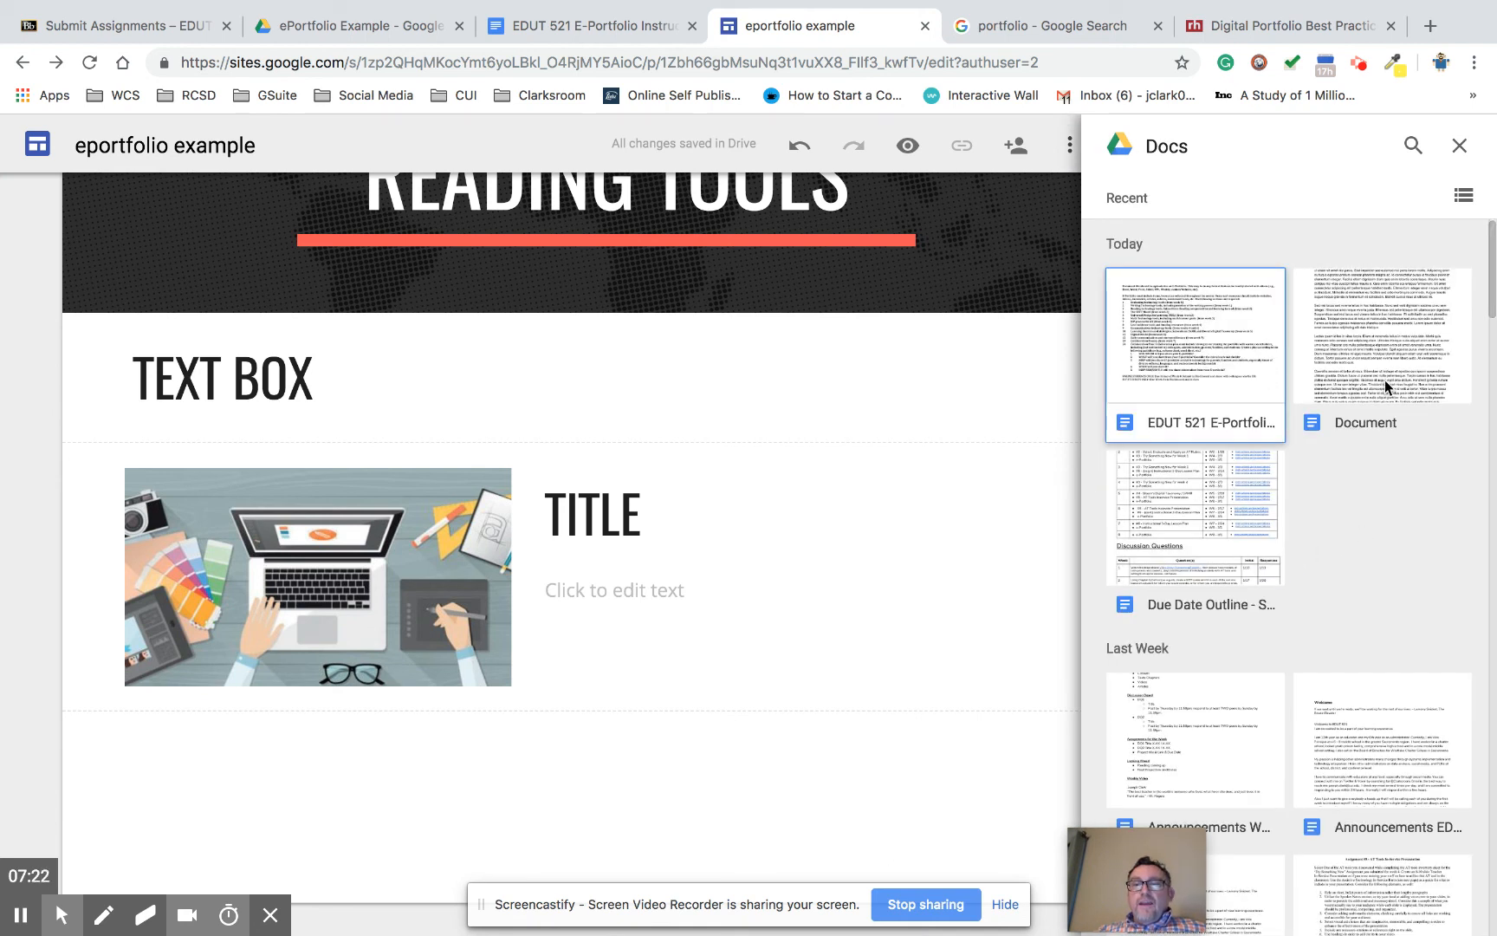
pyautogui.click(1385, 366)
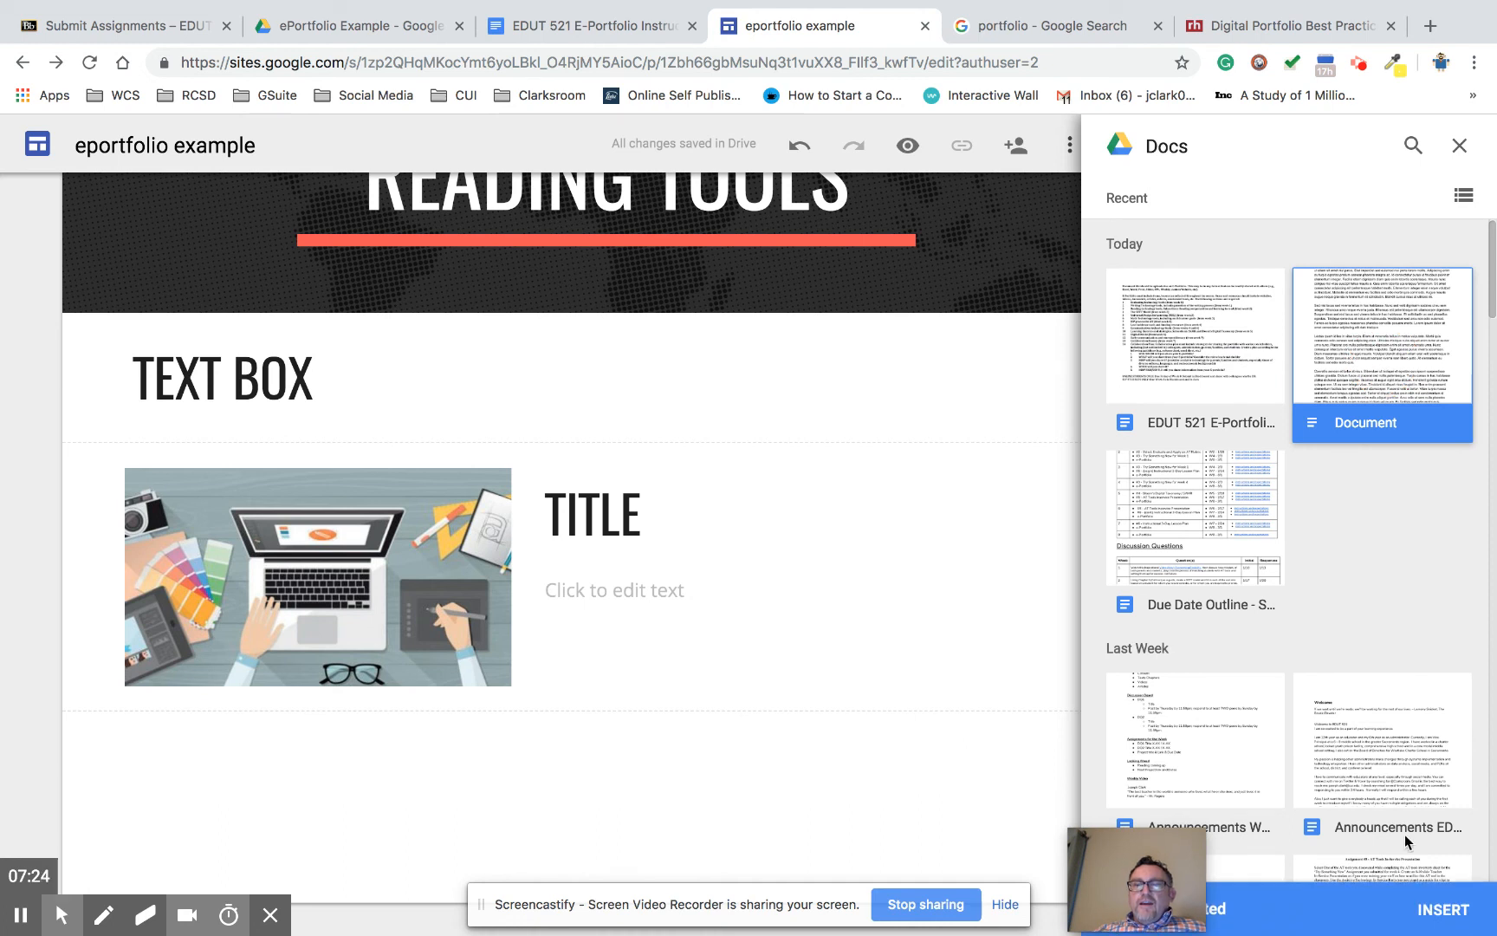
pyautogui.click(1441, 909)
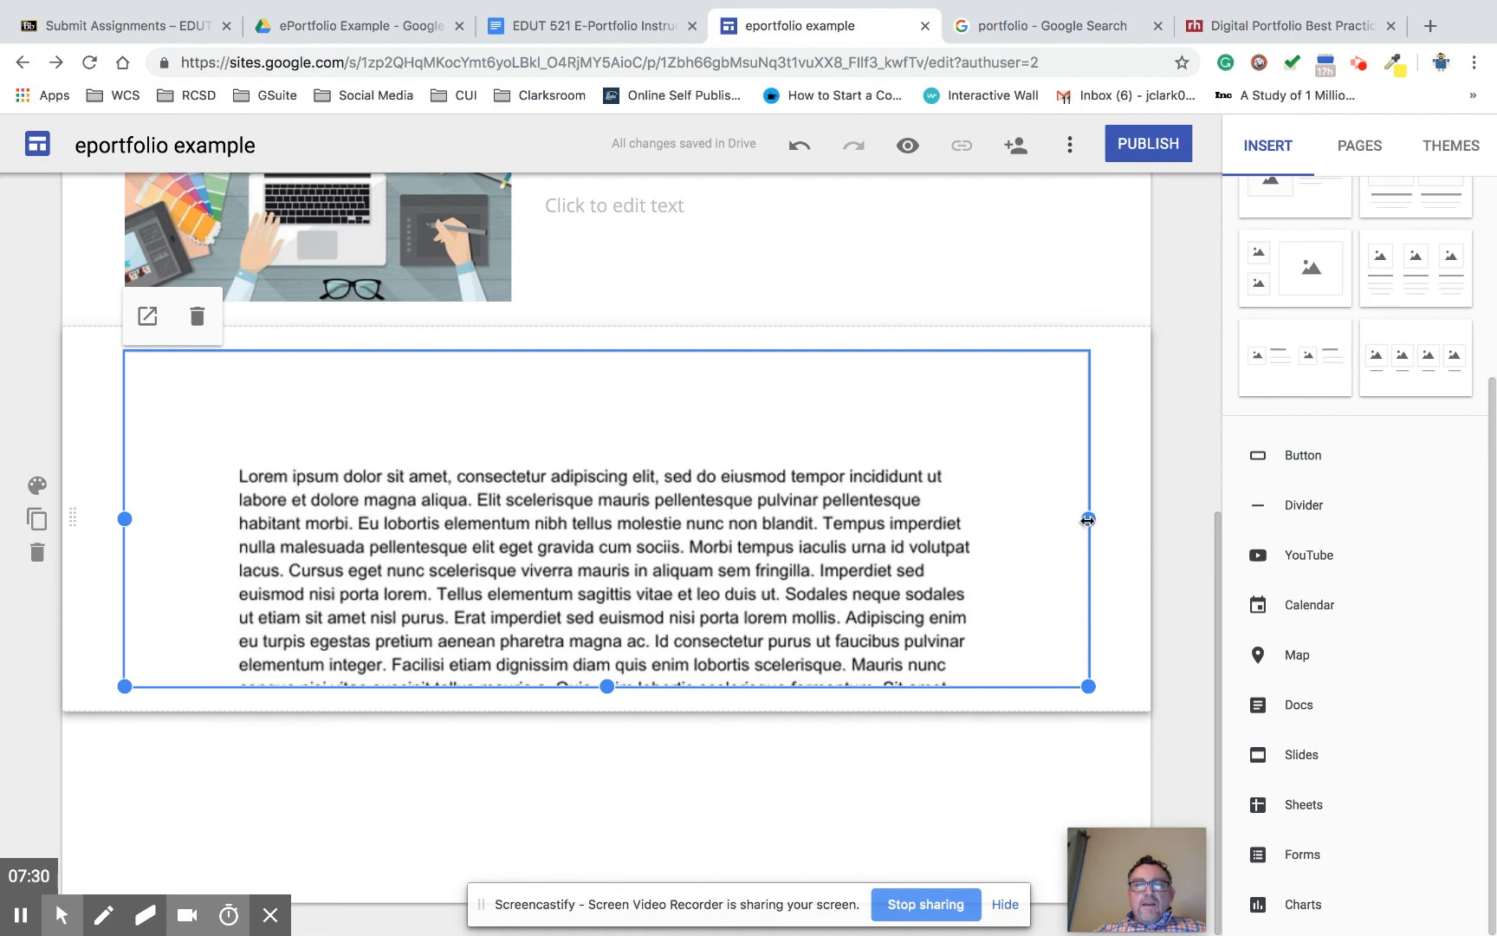
# Step: Resize the embedded document on the Section 3 page to about half the page width and make it taller
pyautogui.moveTo(1088, 519); pyautogui.dragTo(676, 518)
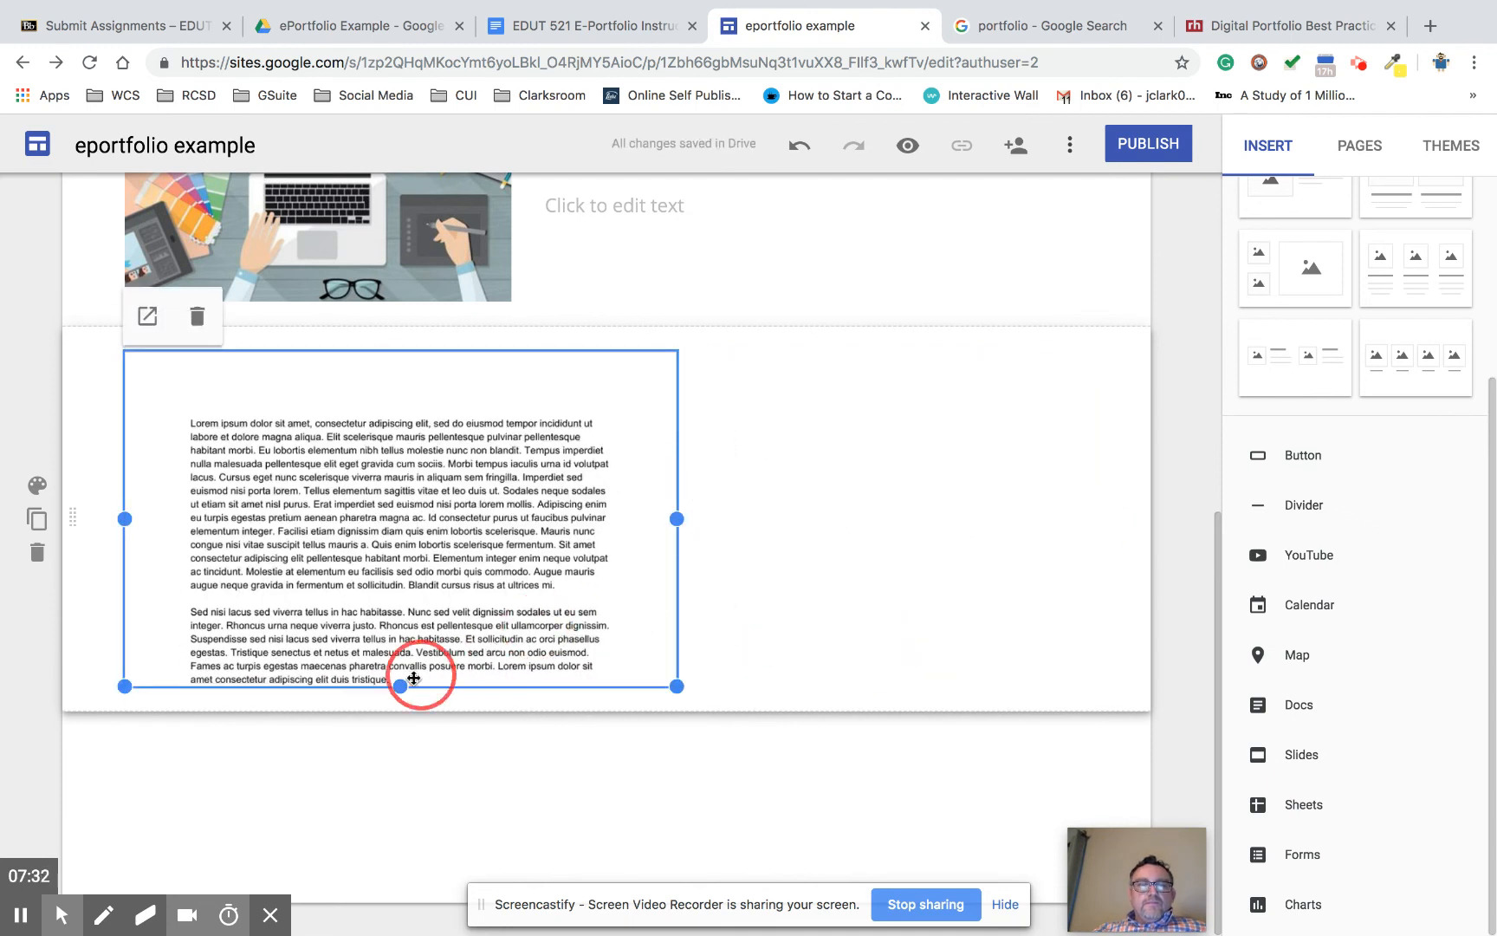
pyautogui.moveTo(399, 685); pyautogui.dragTo(399, 818)
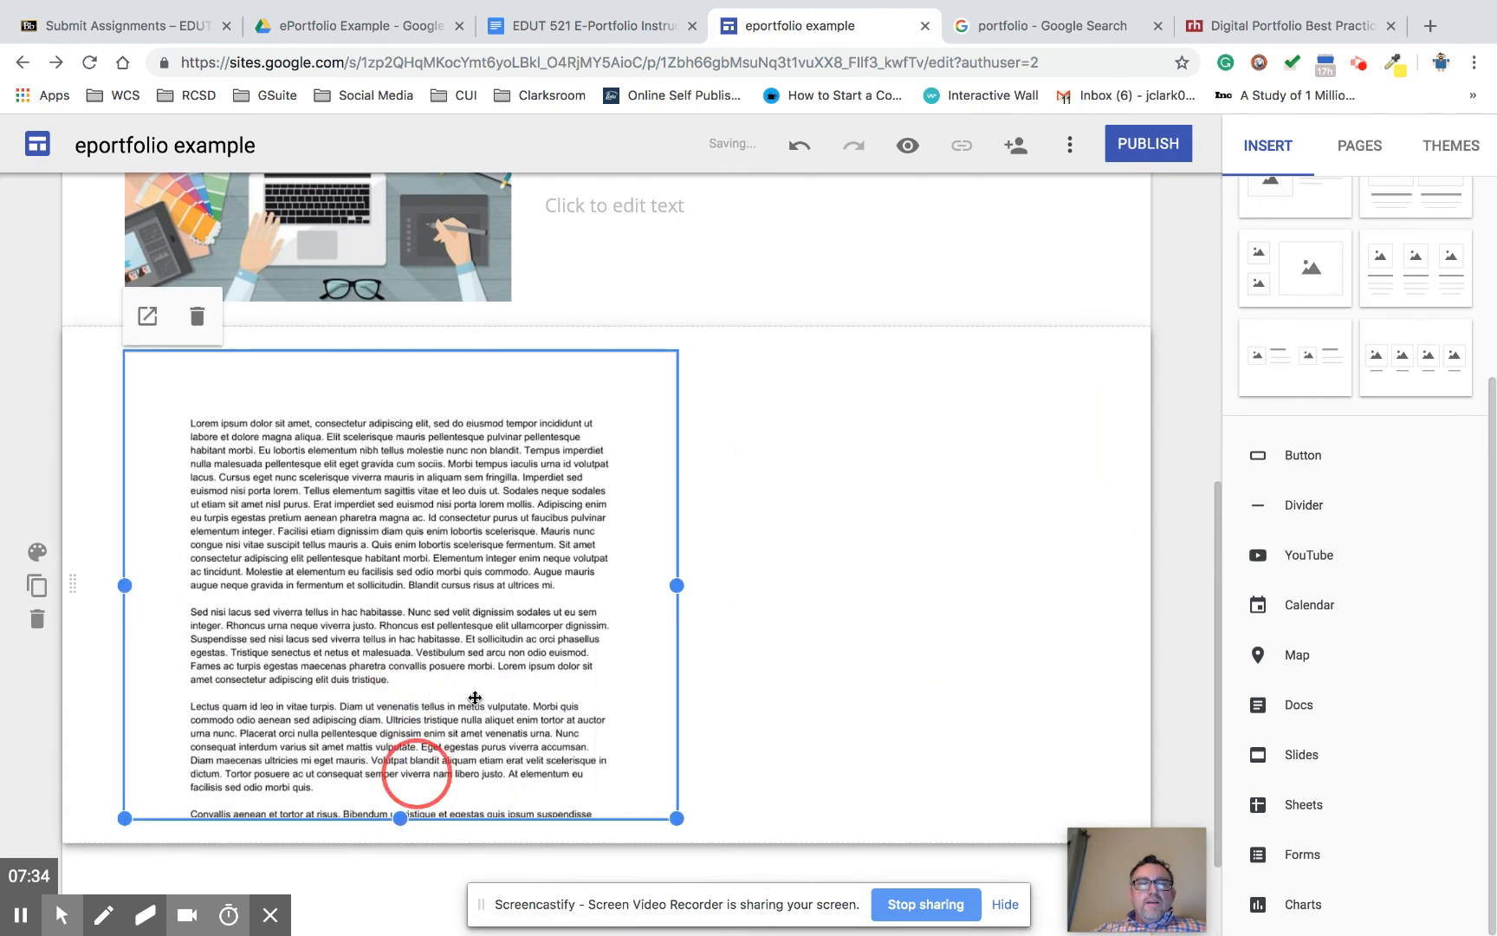
pyautogui.click(1083, 234)
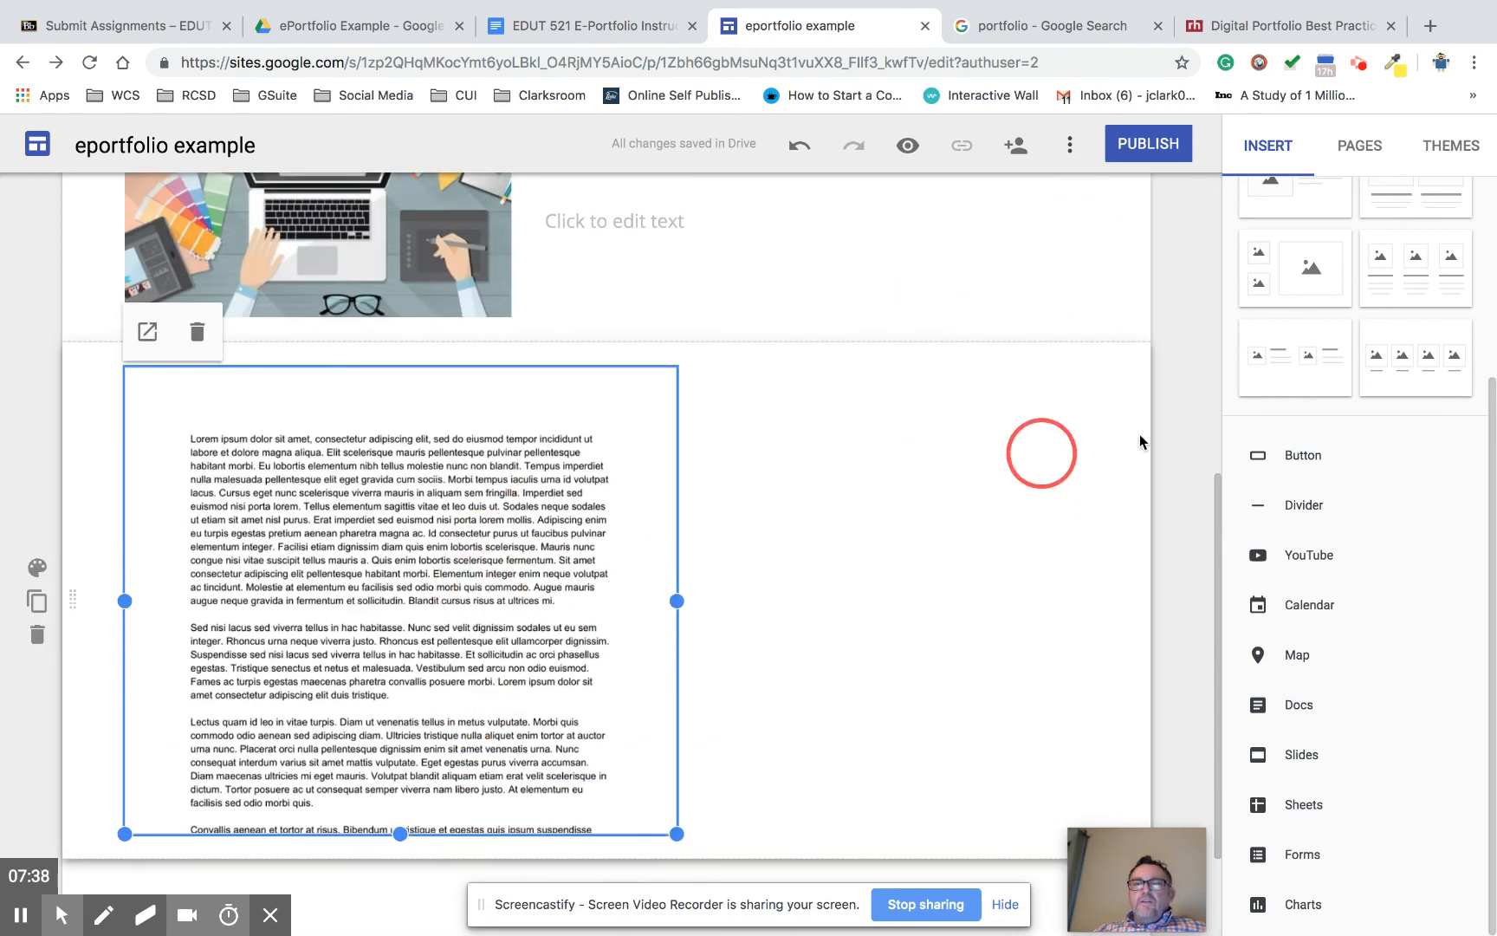
pyautogui.click(1193, 437)
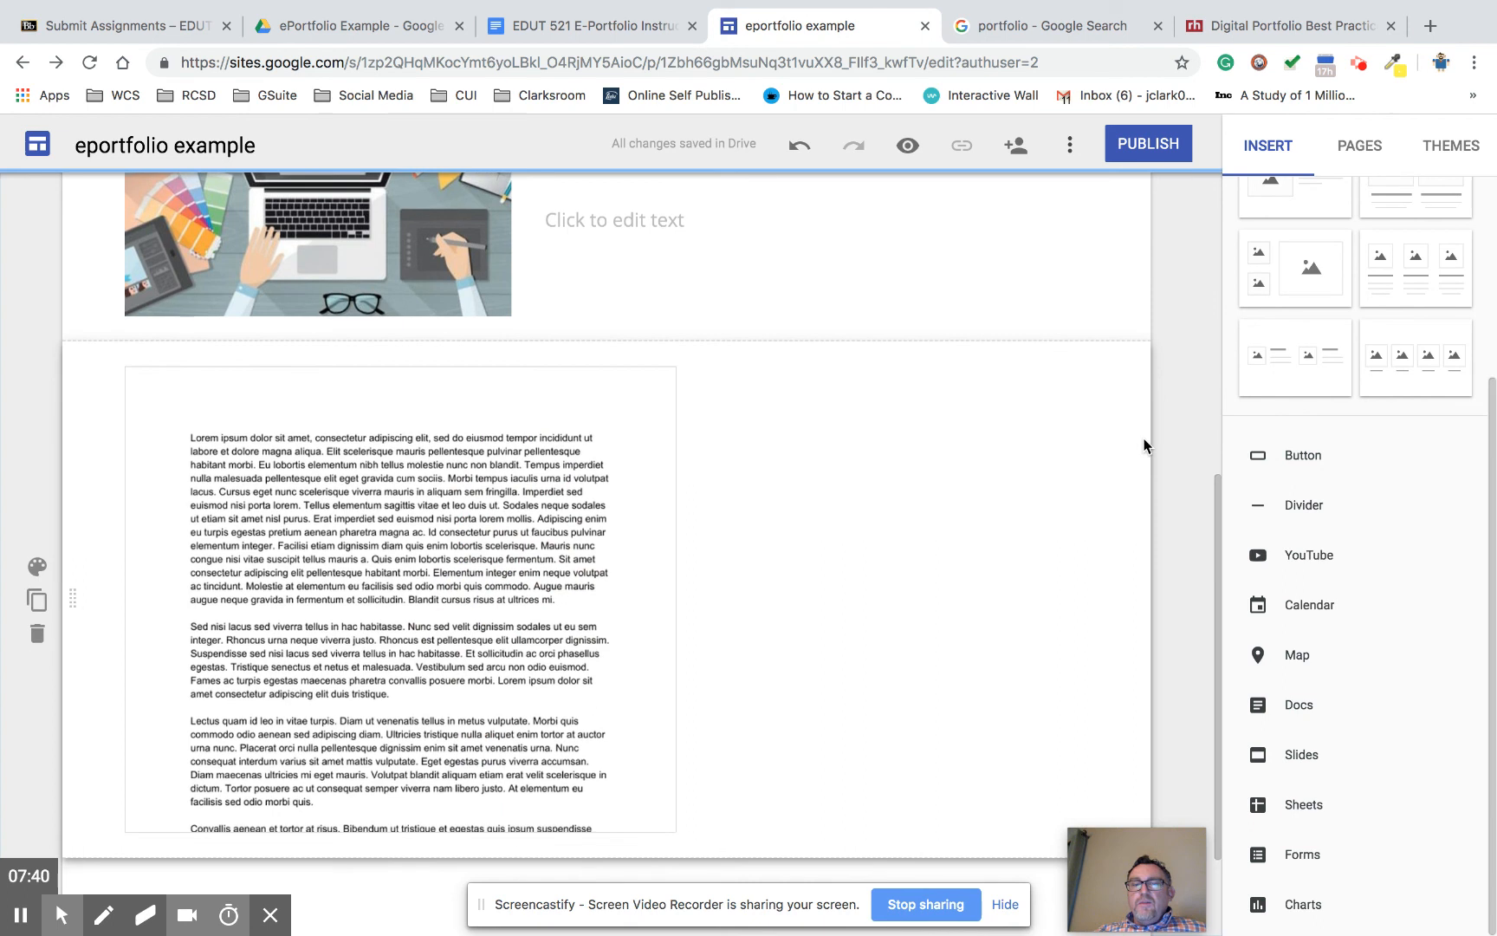
# Step: Embed Video.mp4 from the ePortfolio Example folder in Google Drive below the document on the Section 3 page
pyautogui.scroll(-2, 953, 607)
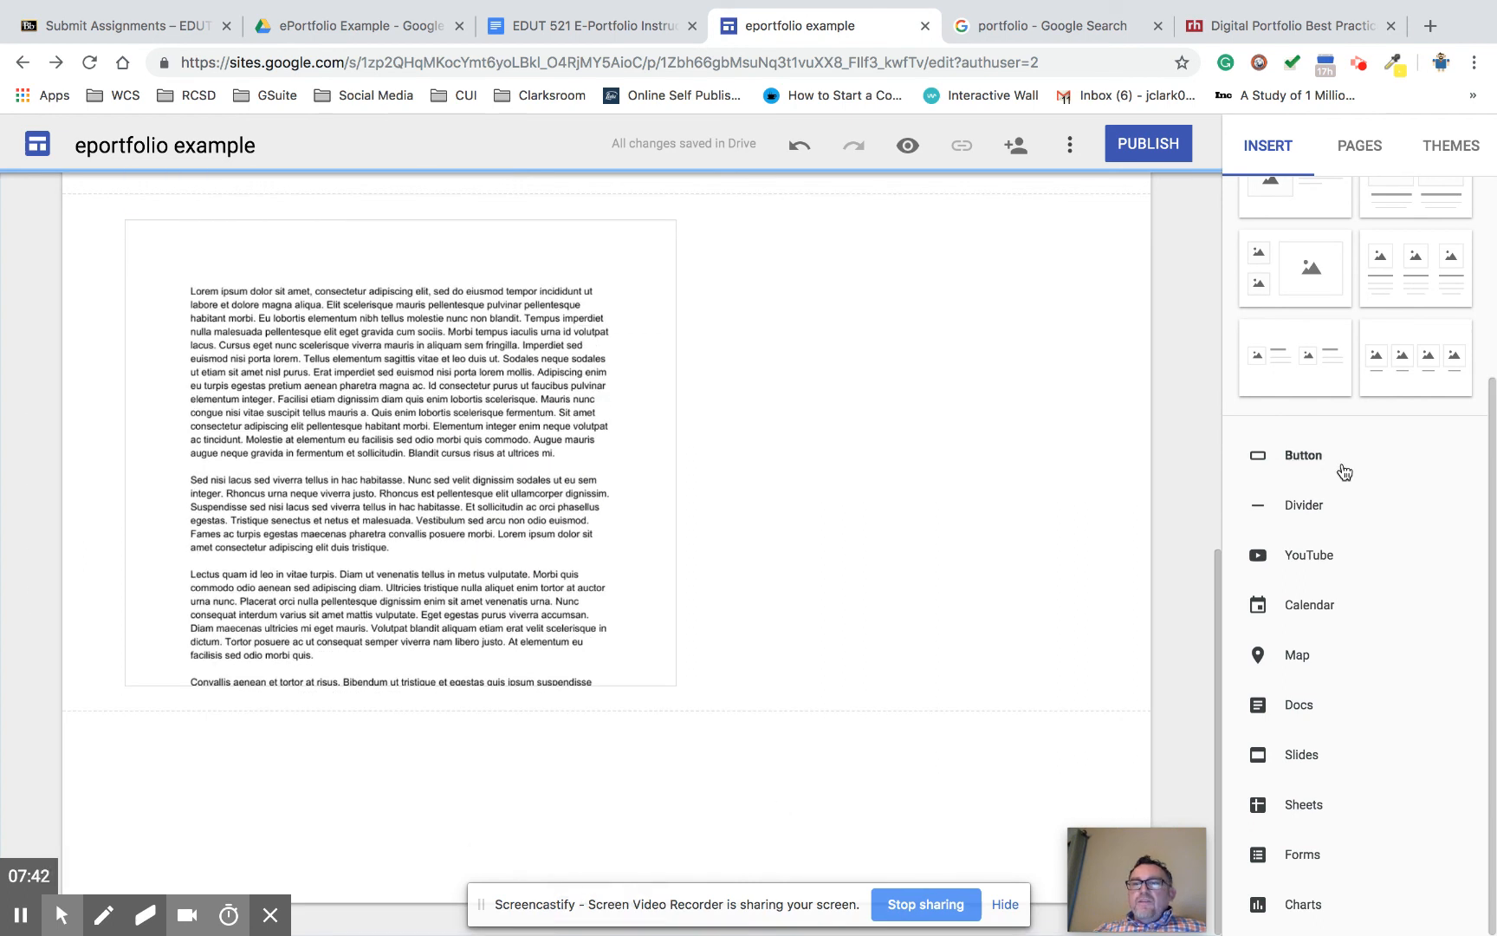
pyautogui.scroll(3, 1344, 472)
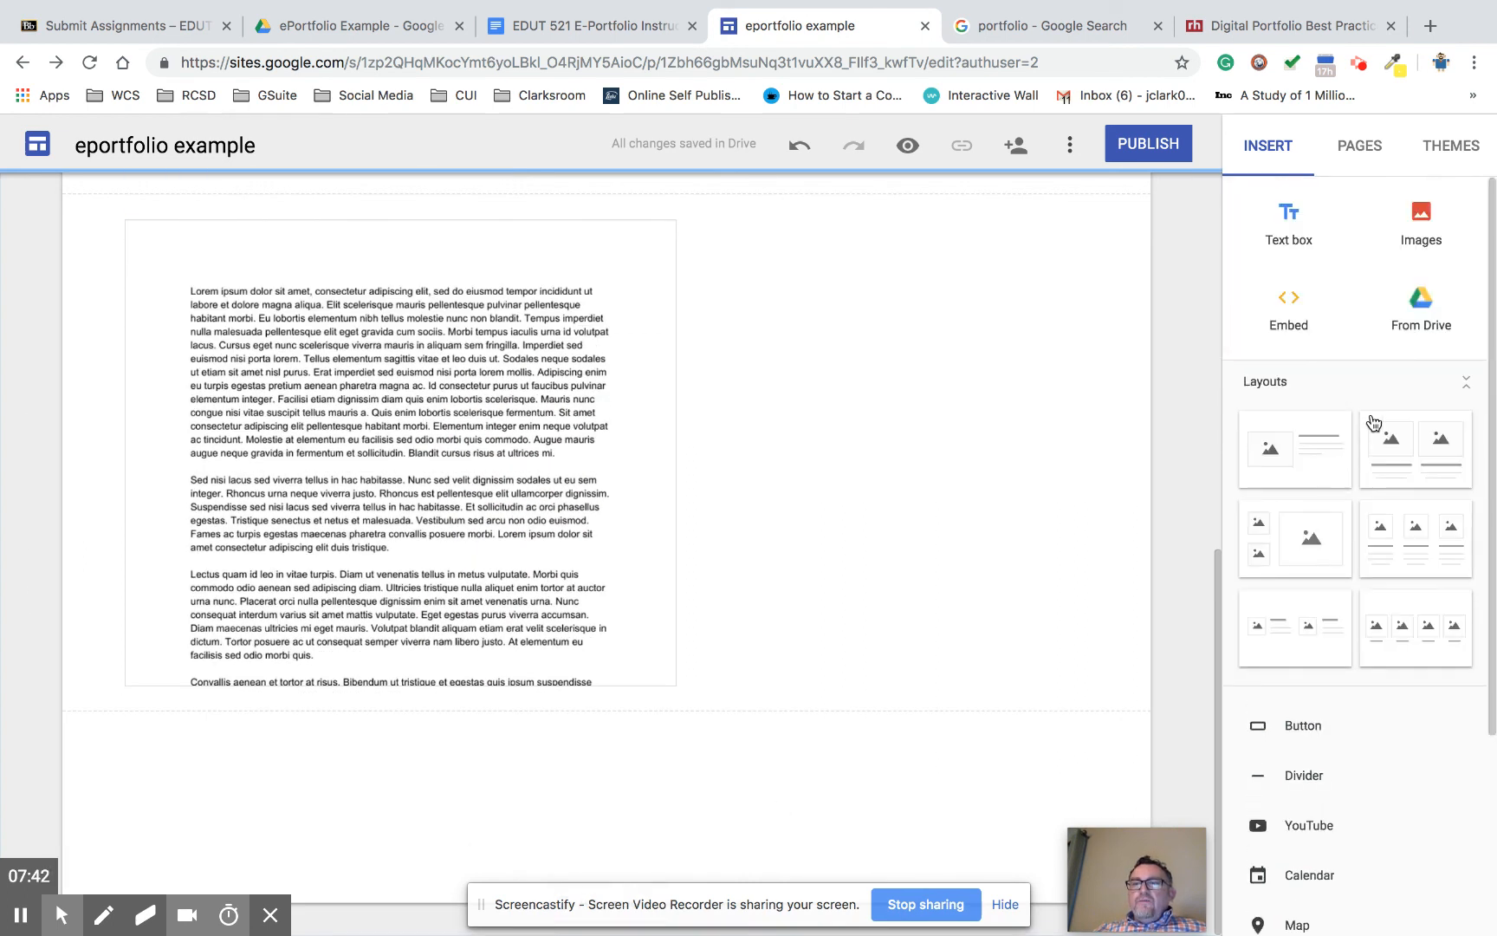
pyautogui.click(1430, 312)
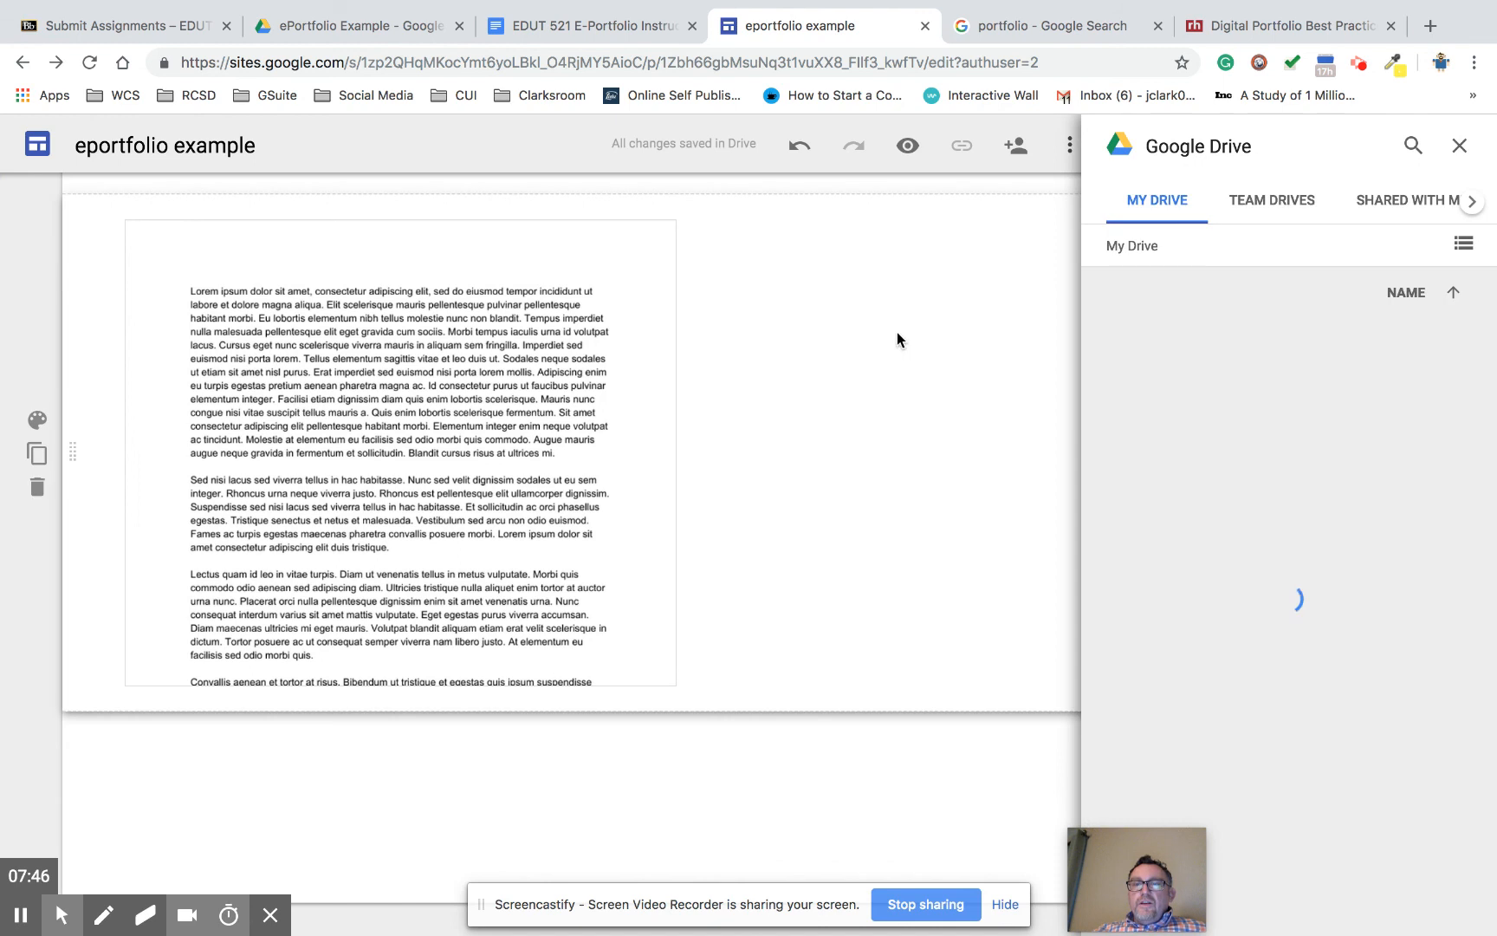
pyautogui.doubleClick(1208, 397)
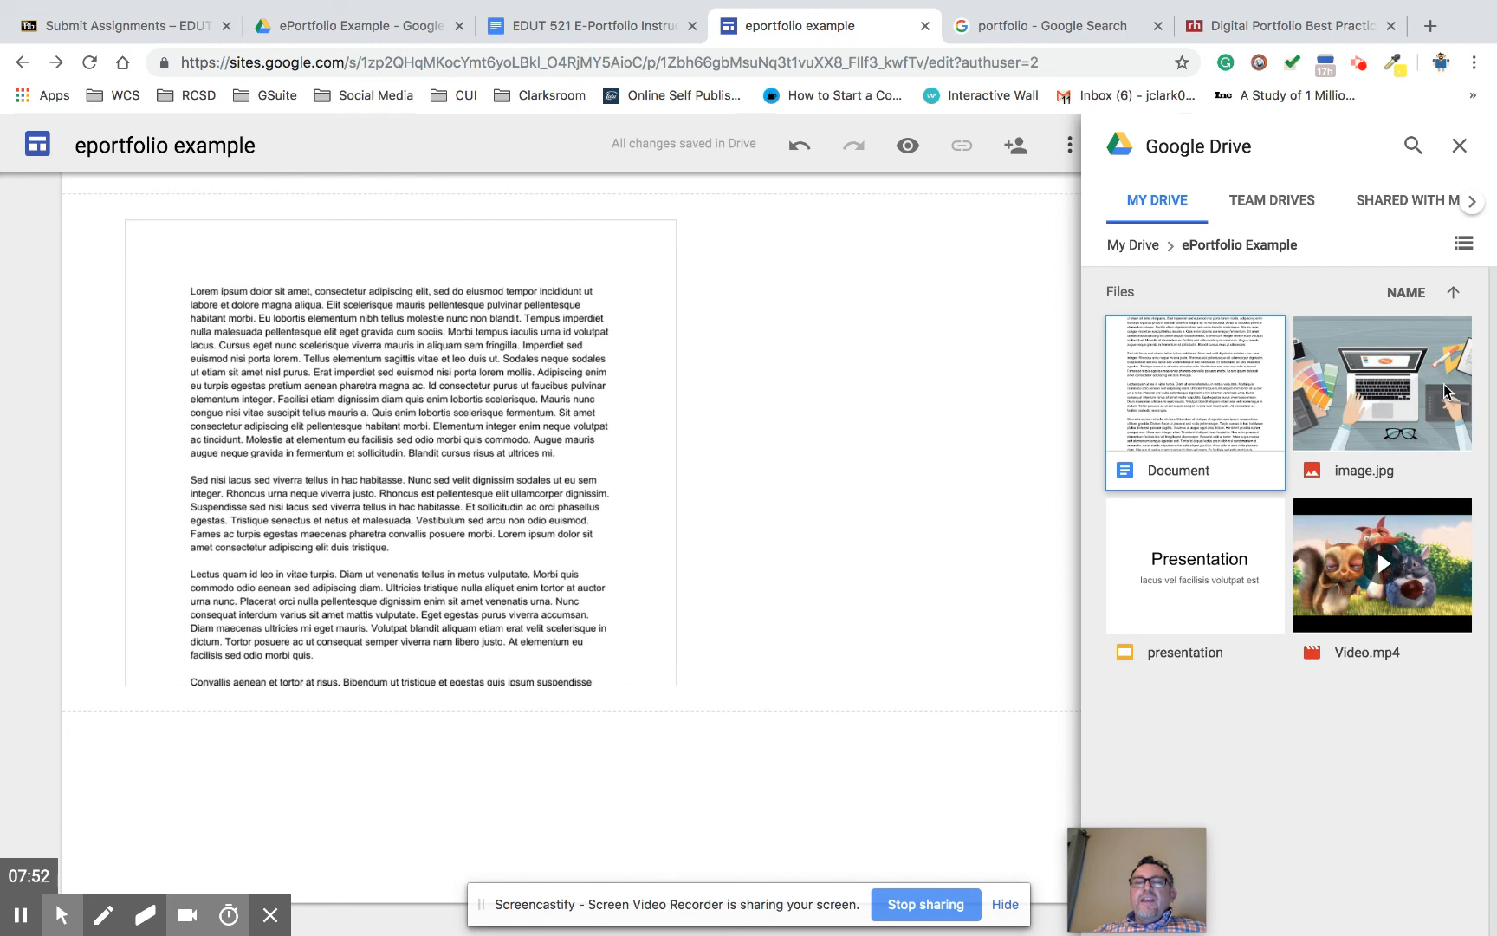
pyautogui.click(1347, 583)
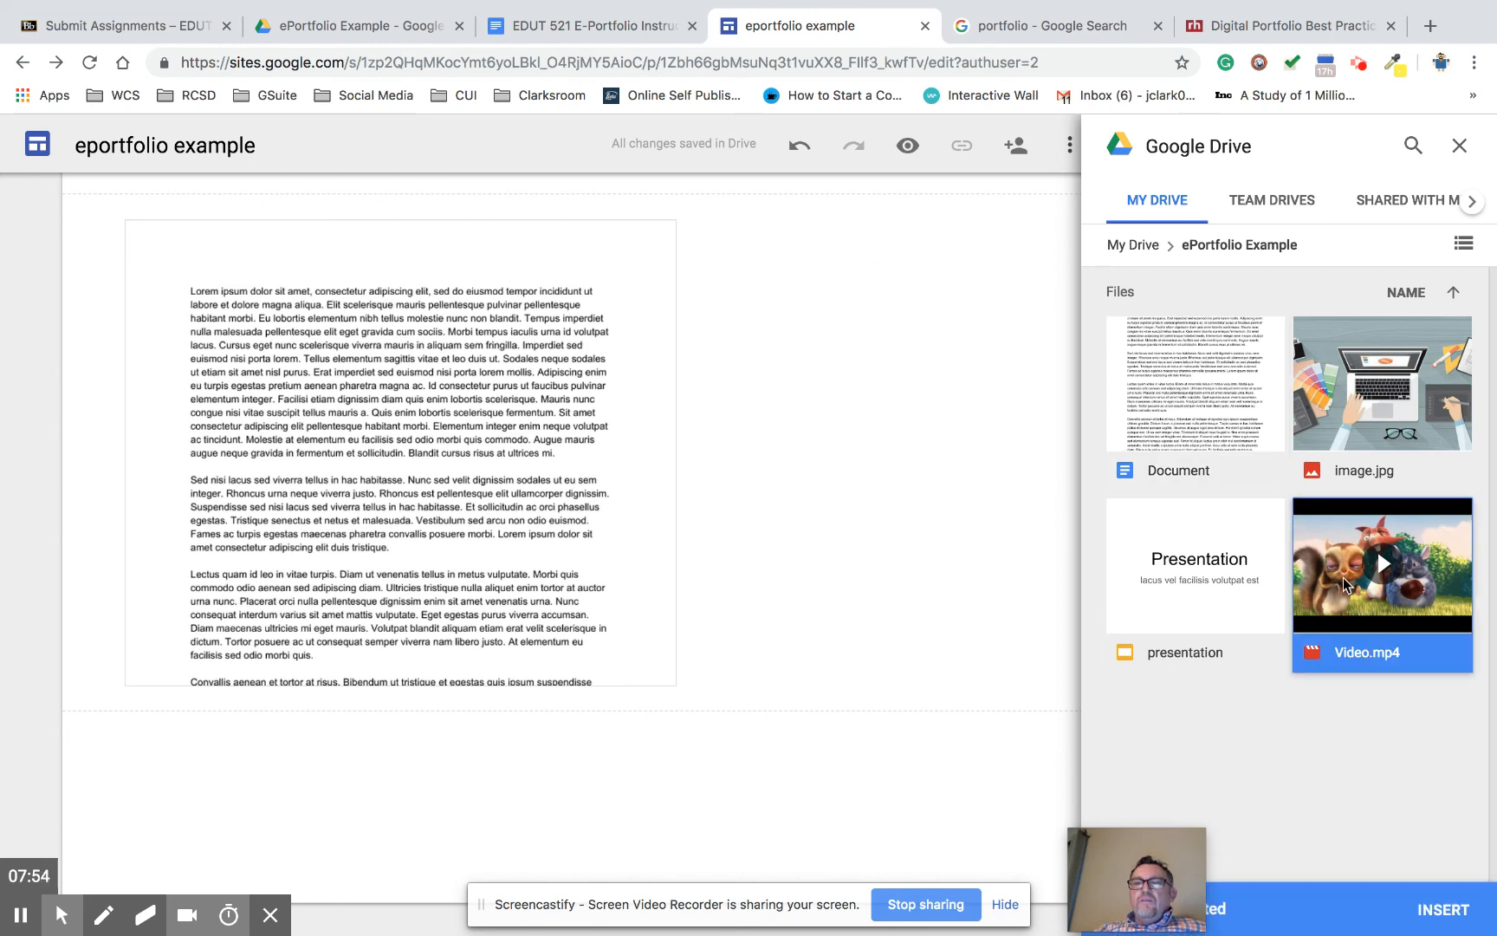
pyautogui.click(1433, 910)
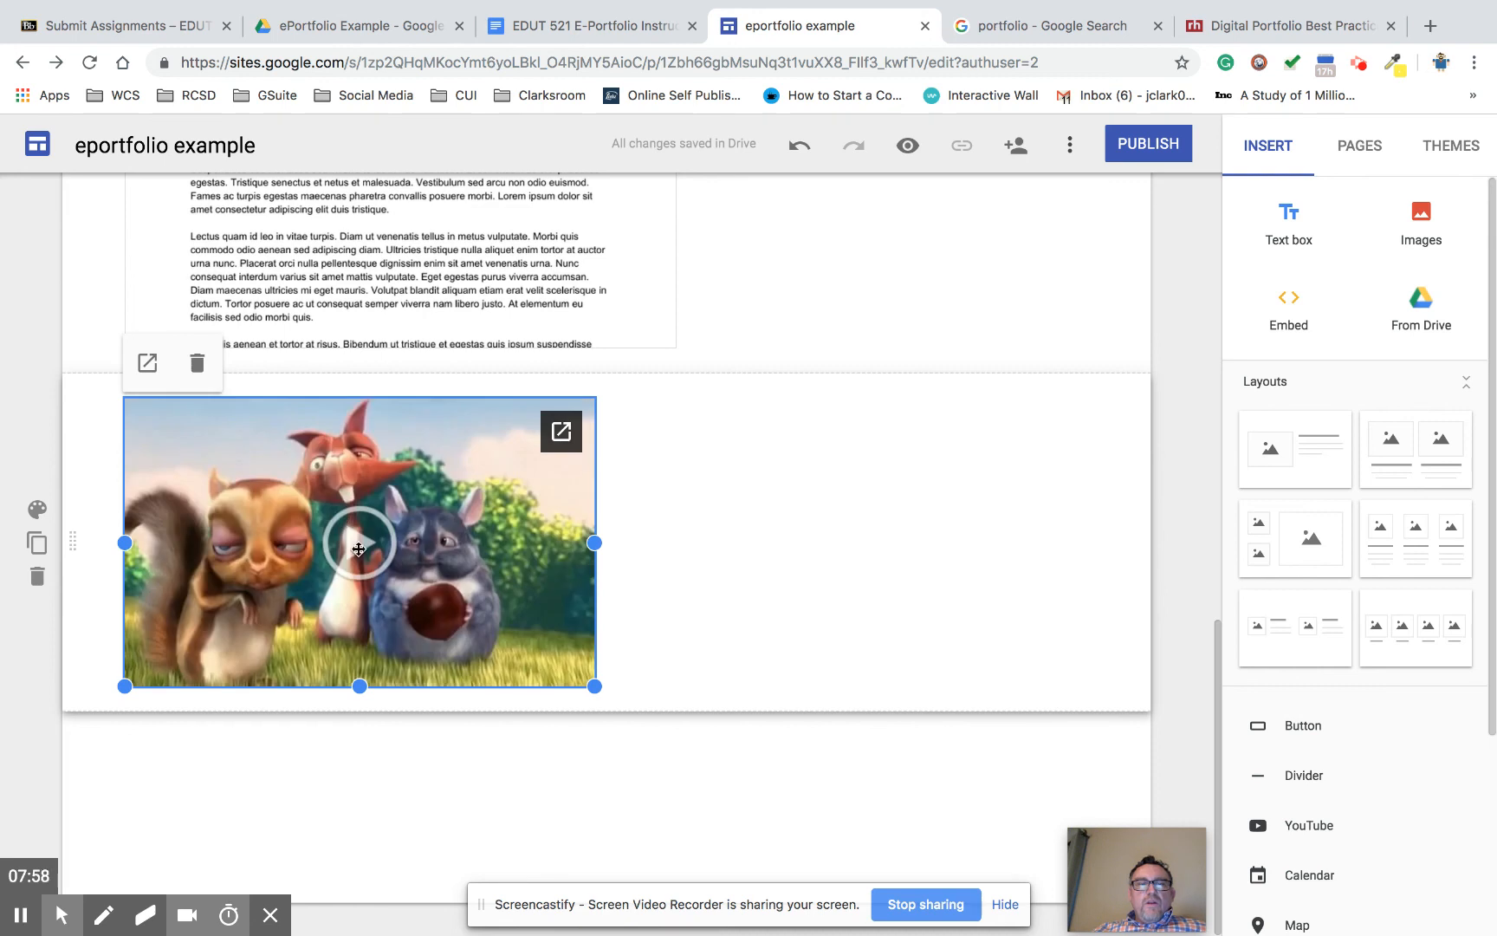
# Step: Try setting the site's publishing access to "Anyone can find and view the published version" in the sharing settings, without saving it
pyautogui.scroll(10, 823, 593)
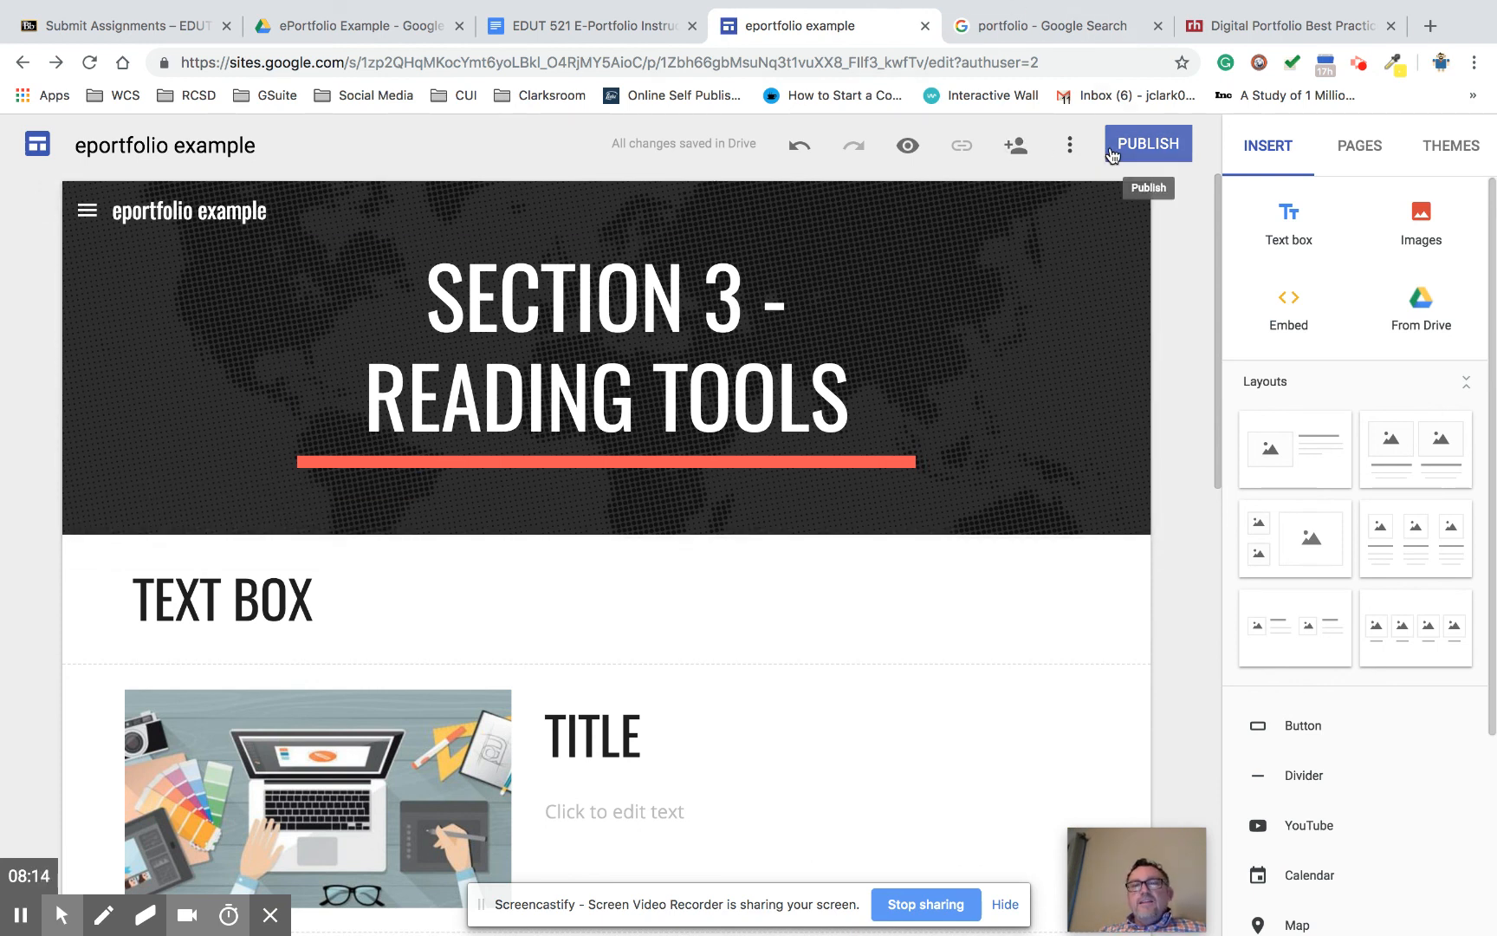
pyautogui.click(1015, 145)
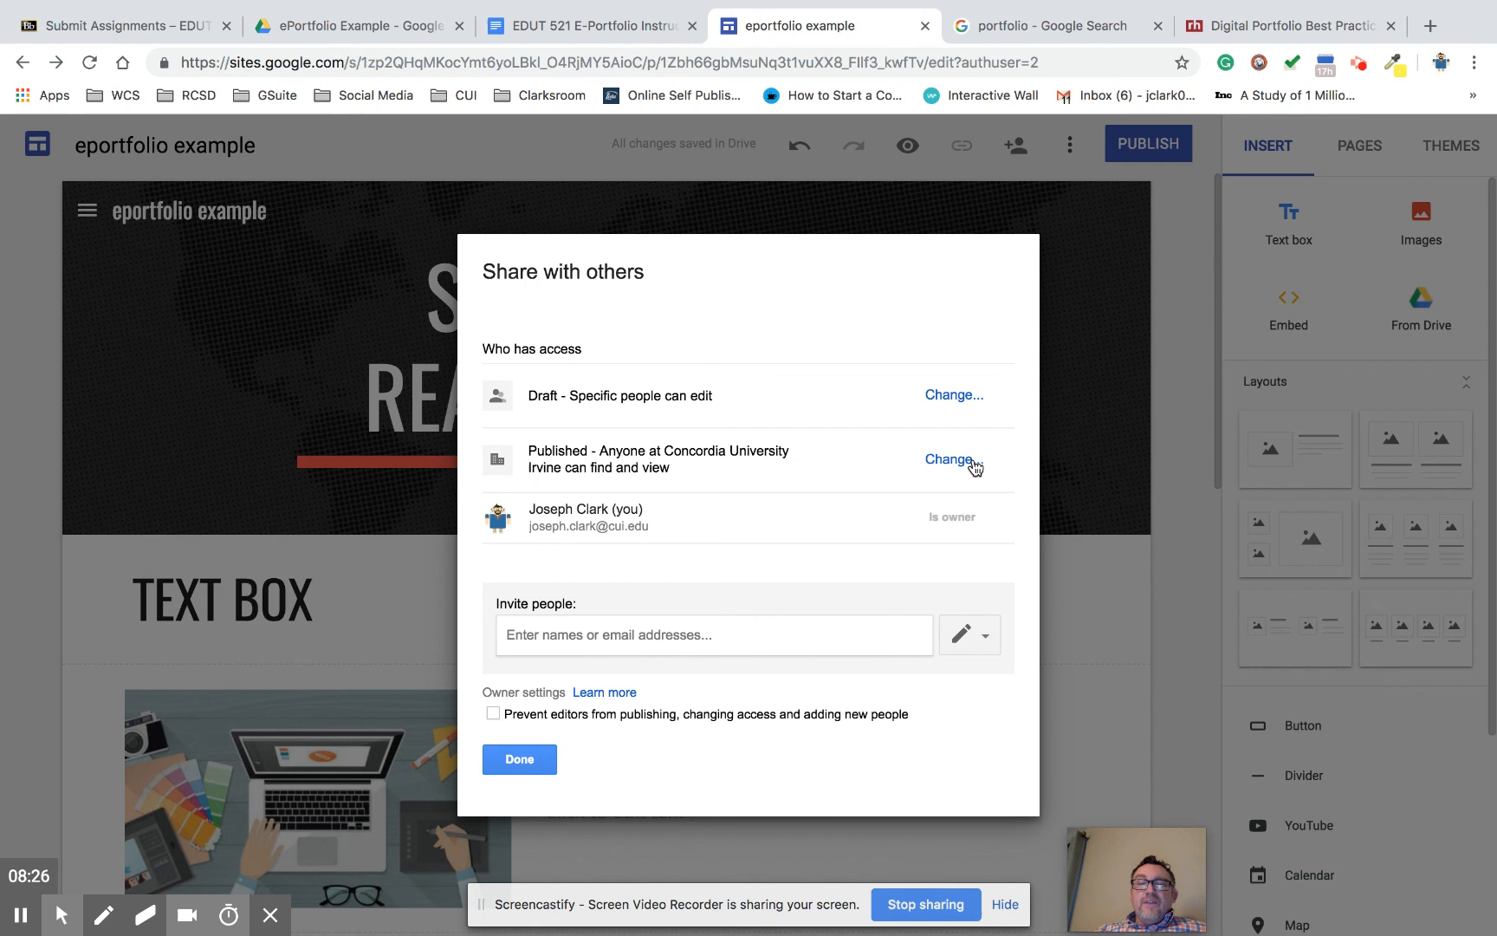
pyautogui.click(970, 463)
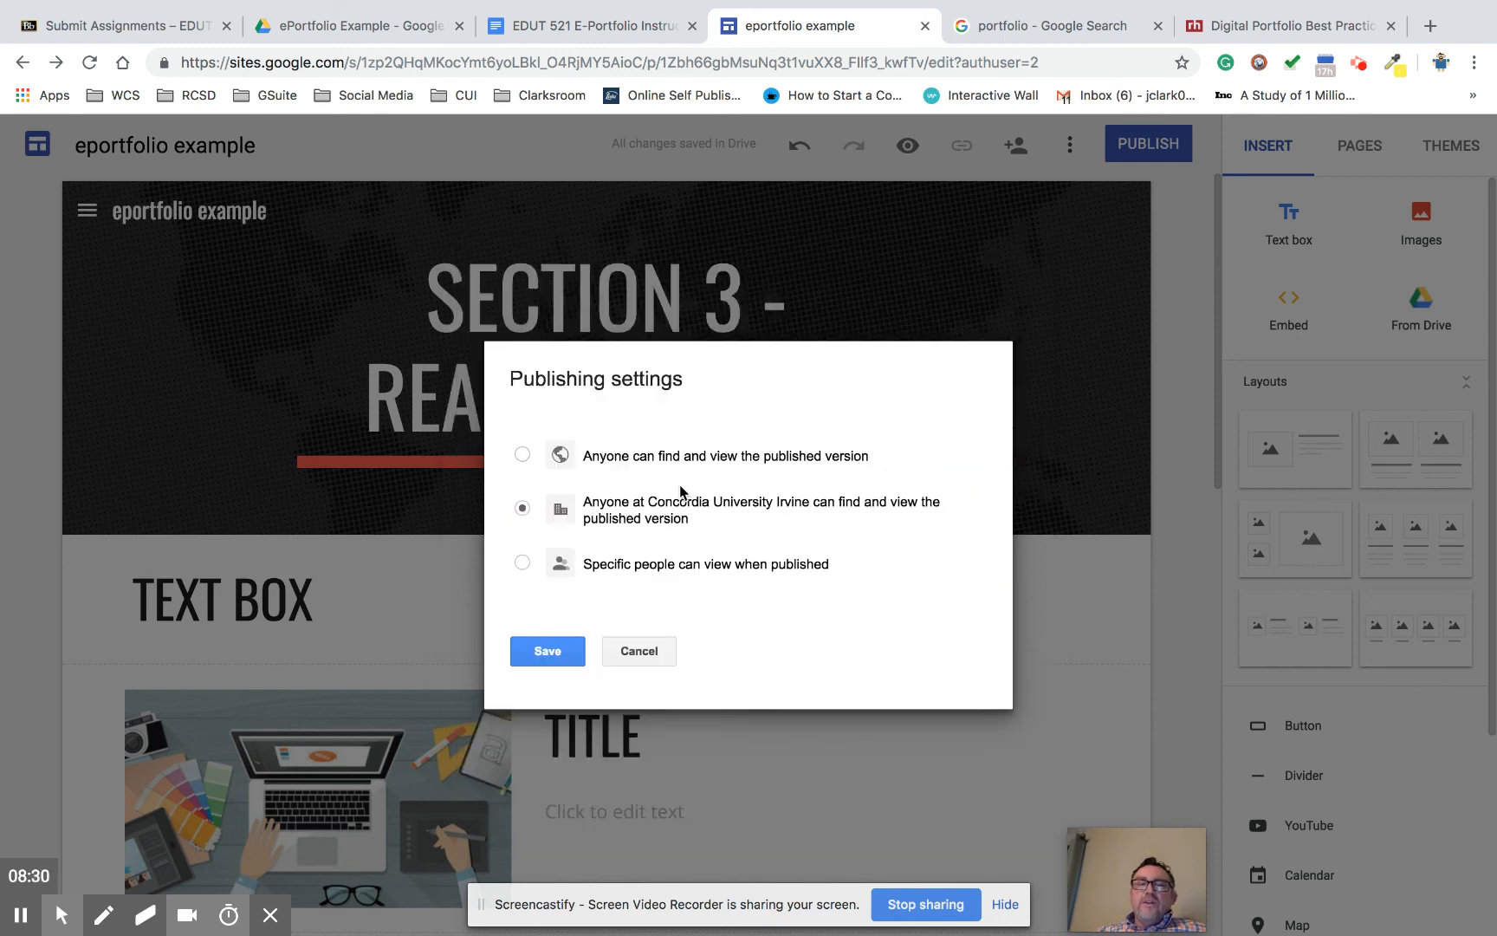
pyautogui.click(522, 455)
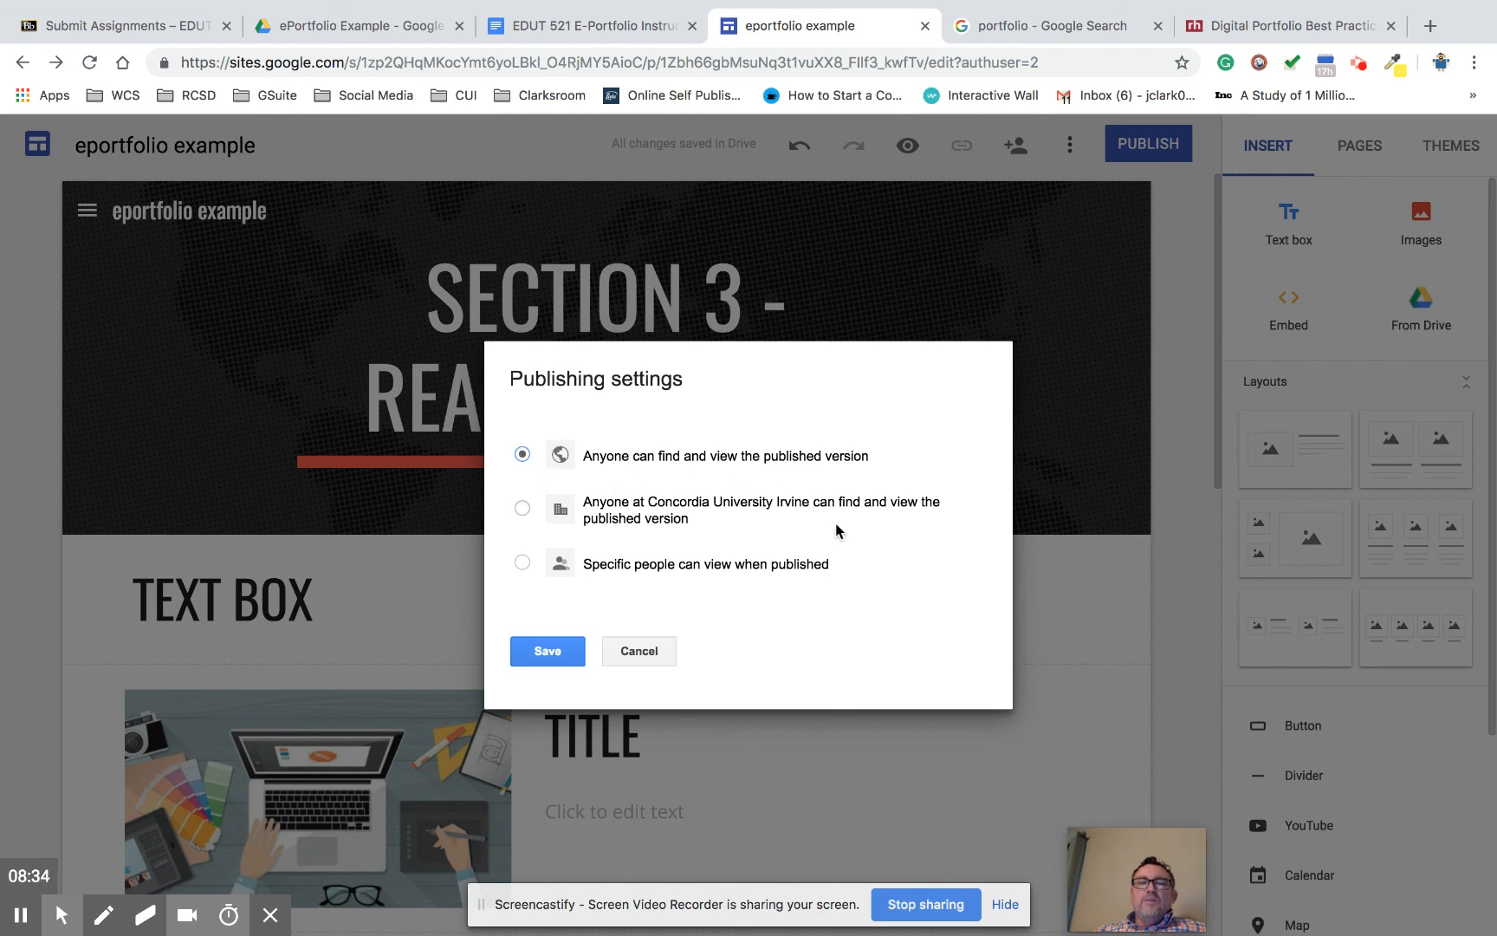
pyautogui.click(634, 652)
pyautogui.click(519, 759)
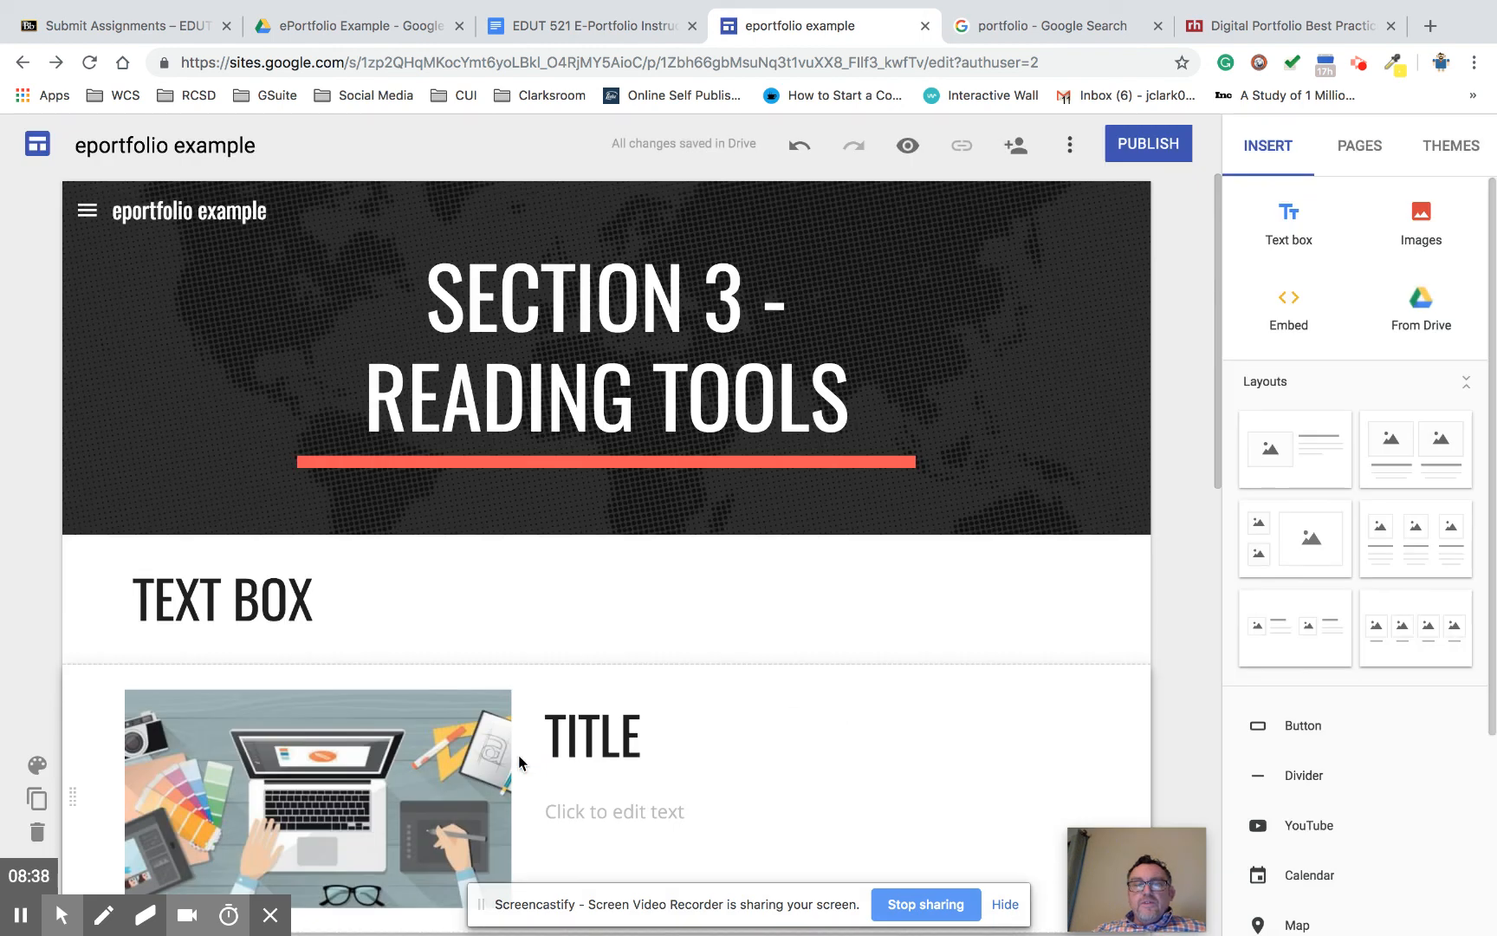
# Step: Review the permitted file formats in the EDUT 521 E-Portfolio Instructions document, highlighting its opening paragraph
pyautogui.scroll(-15, 865, 568)
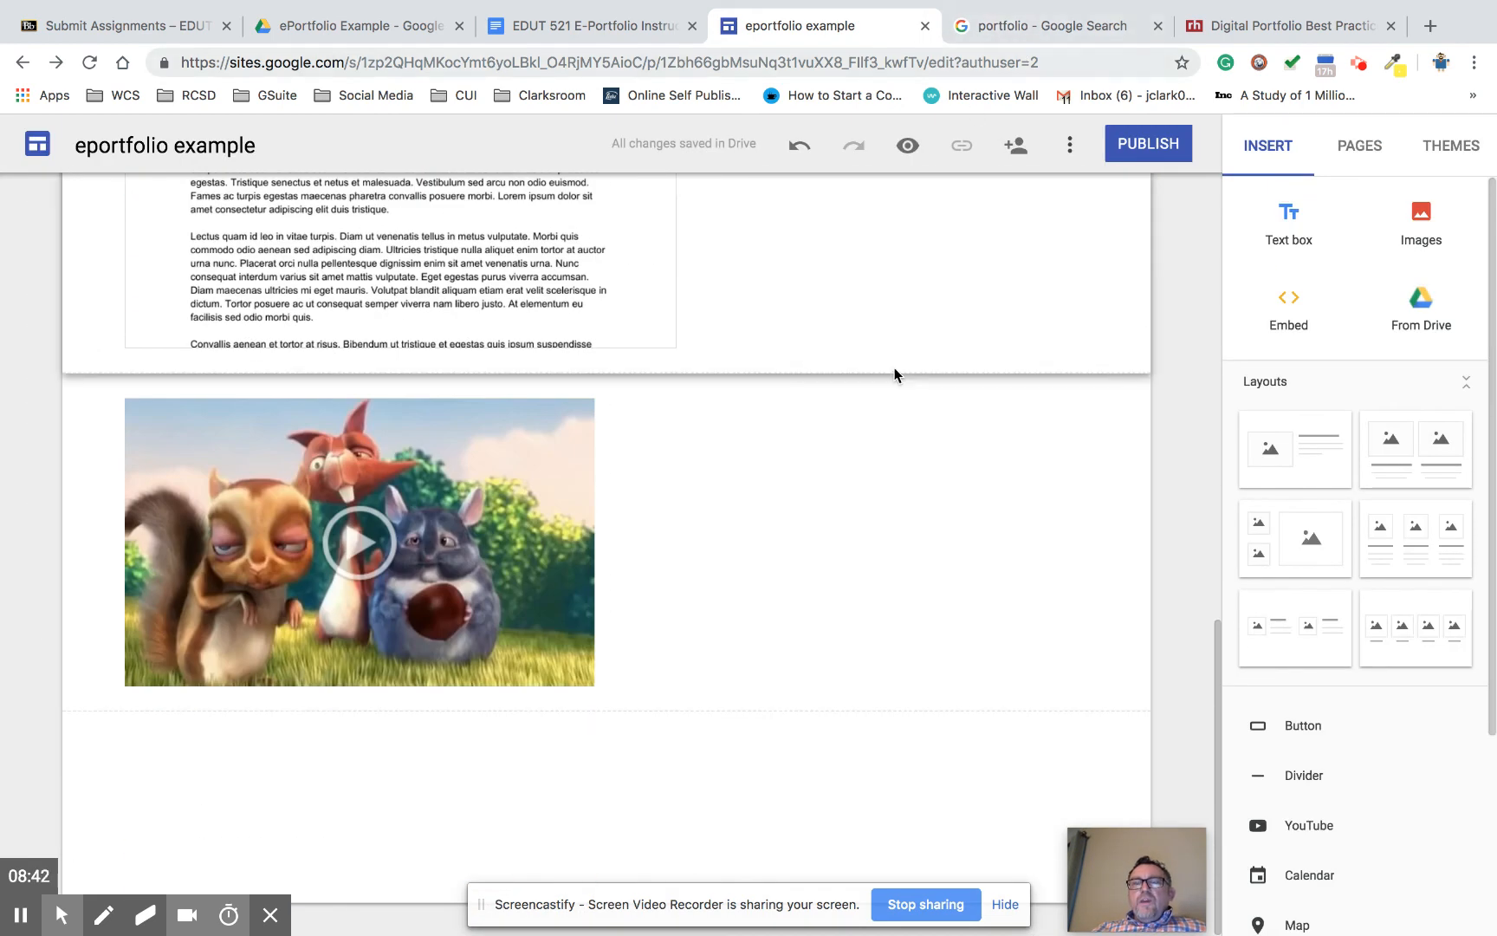
pyautogui.scroll(15, 896, 375)
pyautogui.click(664, 37)
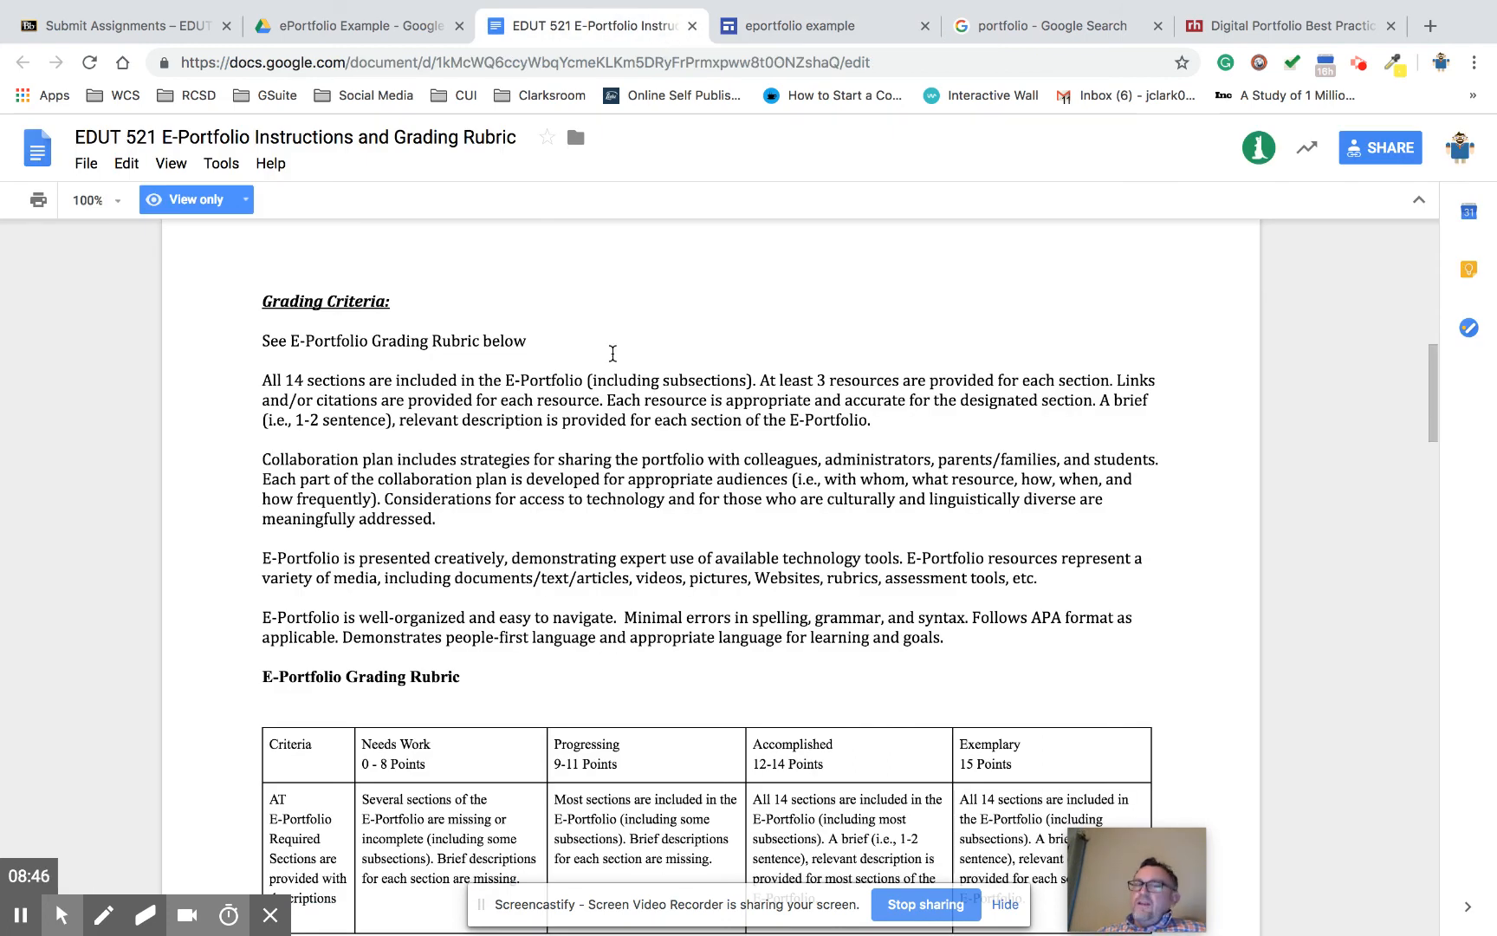
pyautogui.scroll(10, 612, 353)
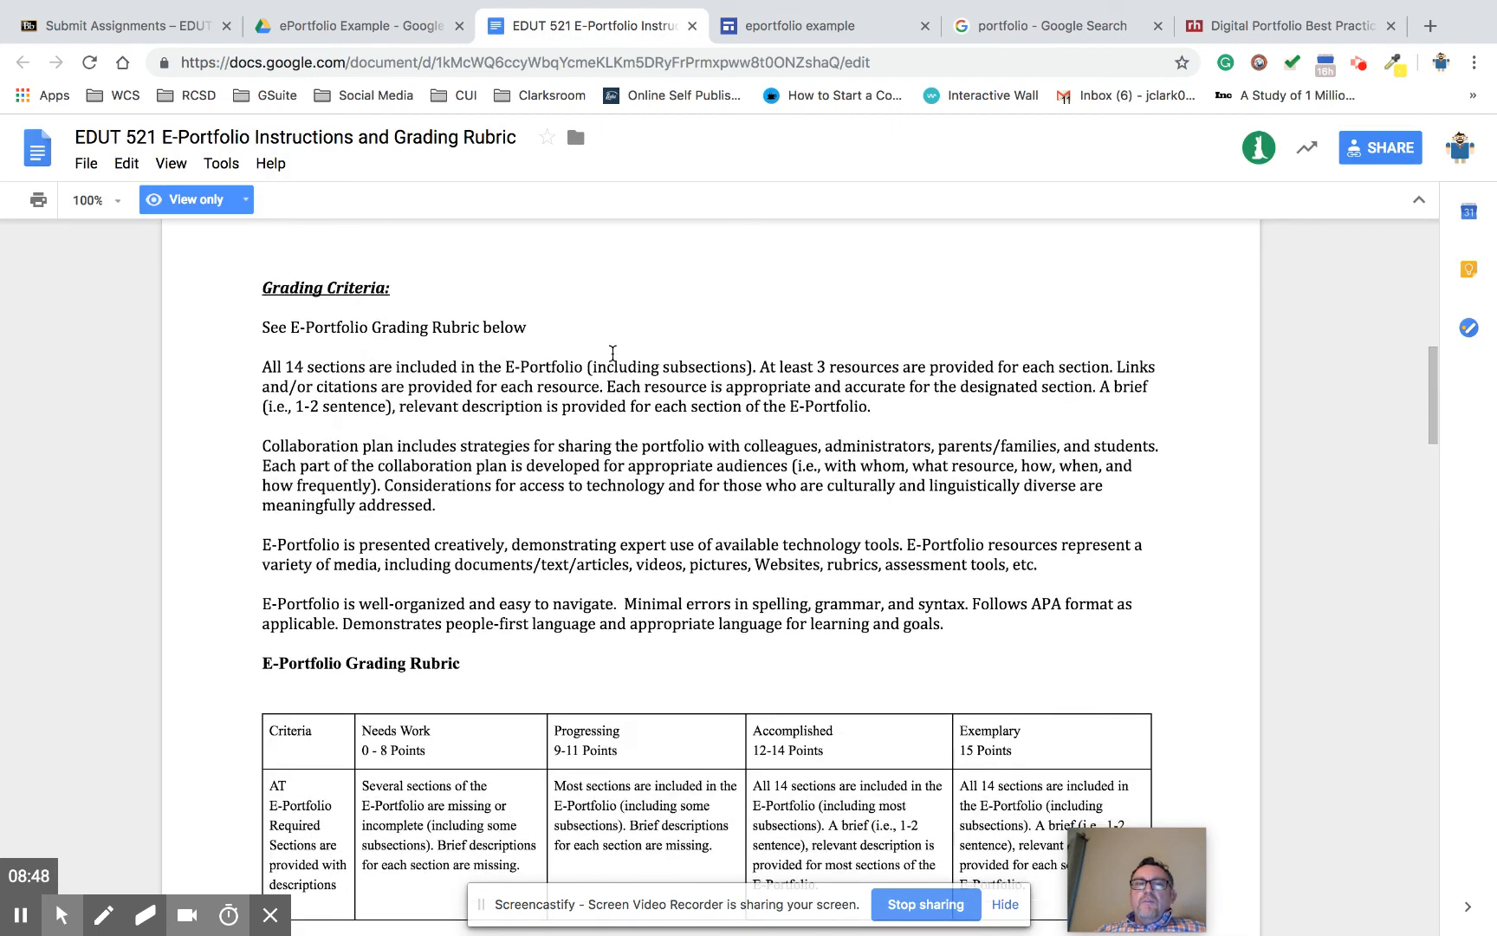
pyautogui.moveTo(704, 362); pyautogui.dragTo(246, 341)
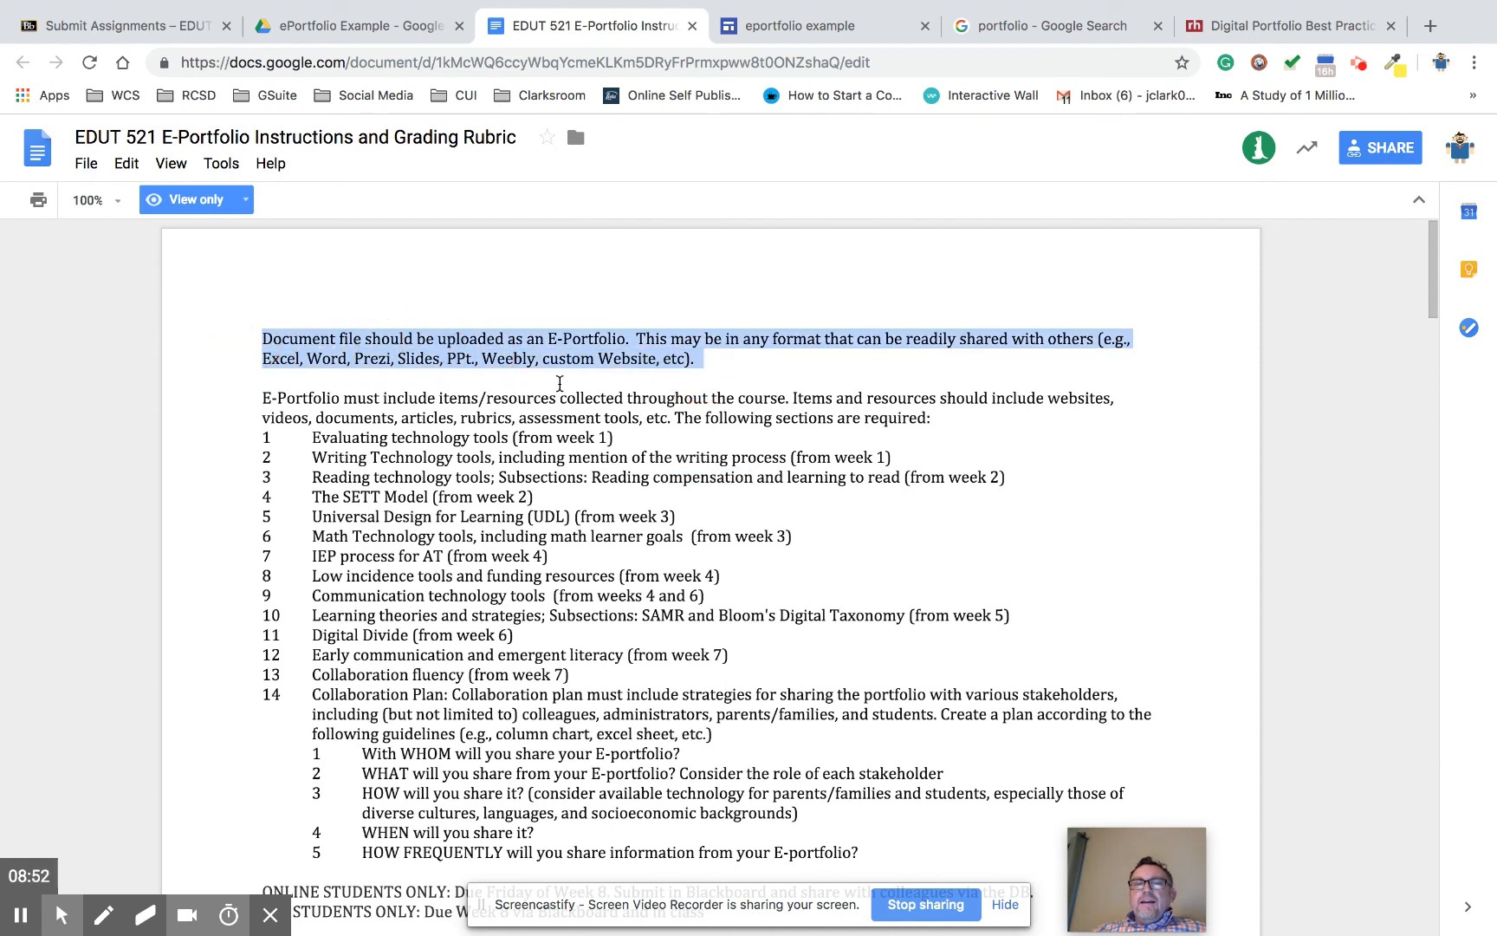
pyautogui.scroll(-1, 559, 384)
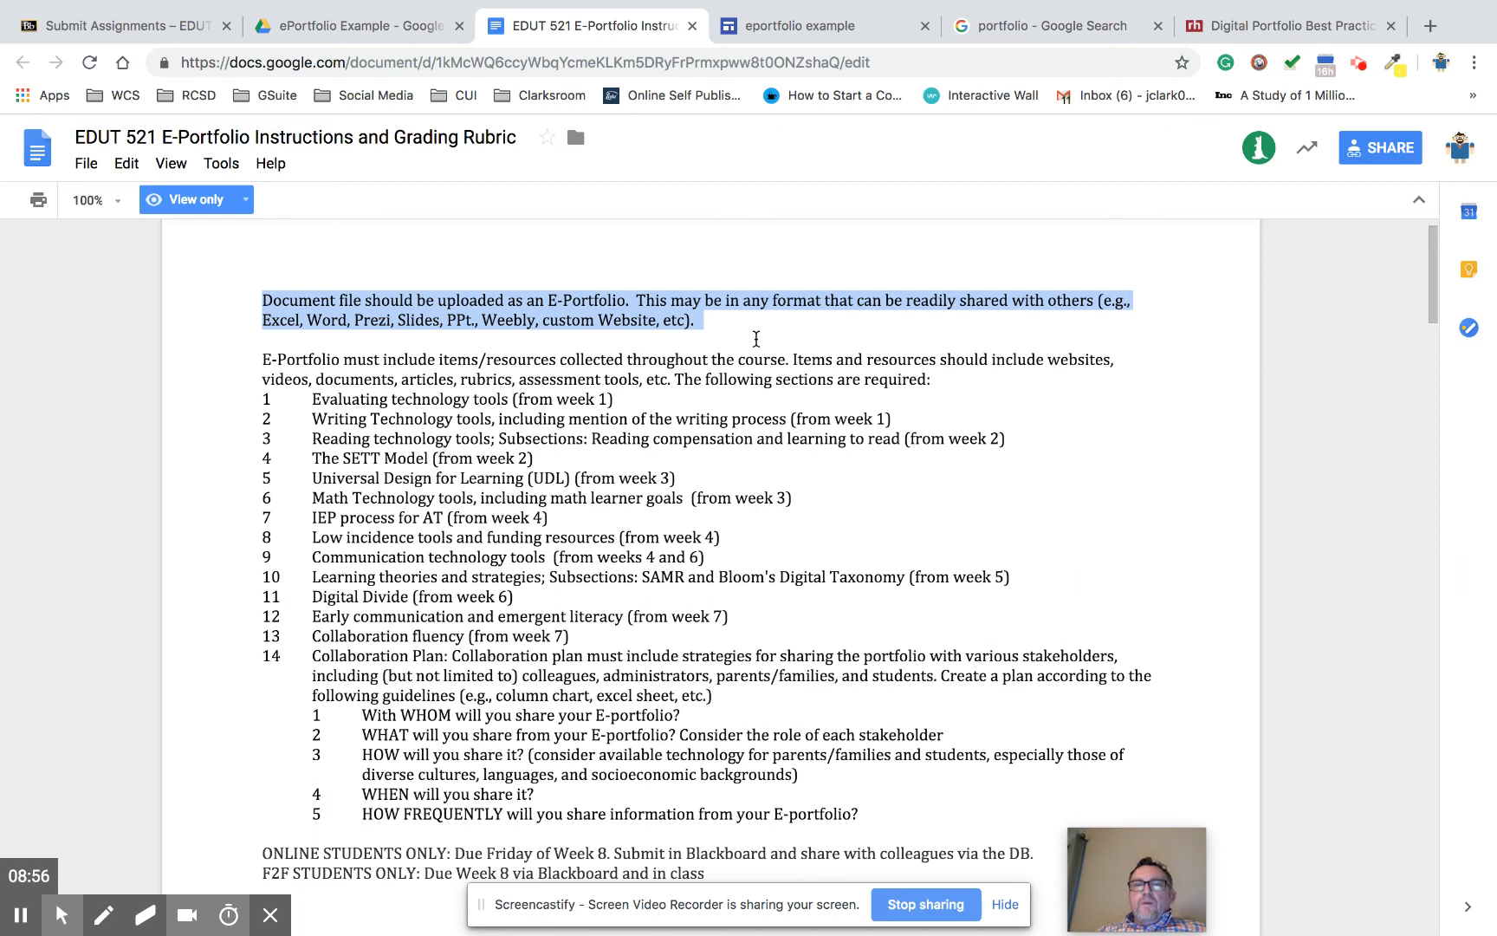
# Step: Preview the eportfolio example site and visit its Home, Section 1 and Section 3 pages
pyautogui.click(828, 39)
pyautogui.click(793, 334)
pyautogui.scroll(-5, 789, 338)
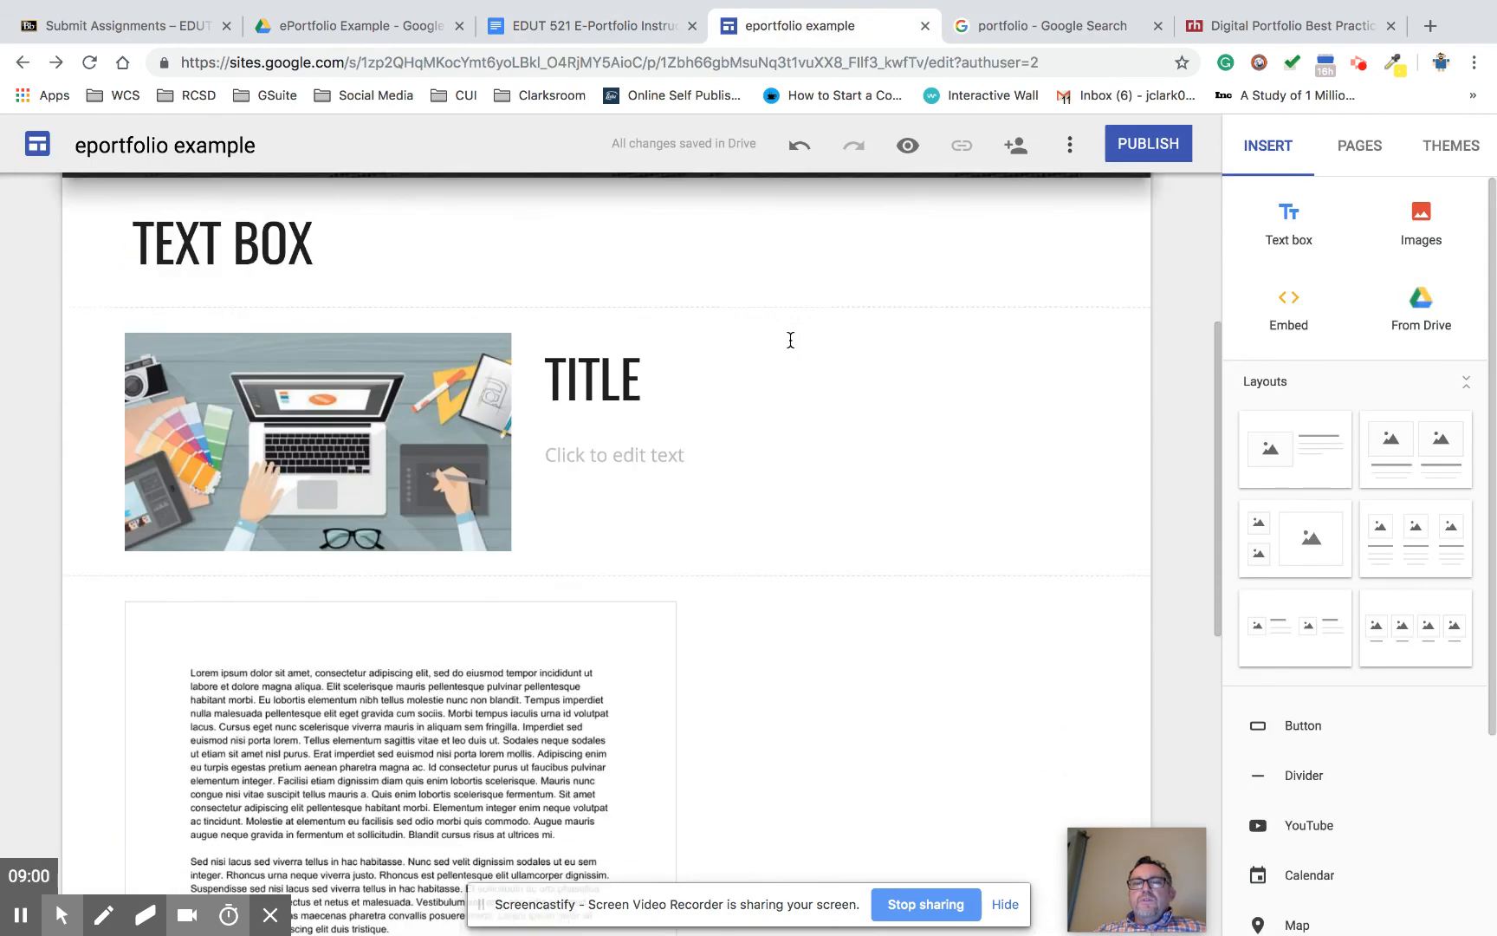
pyautogui.scroll(5, 815, 305)
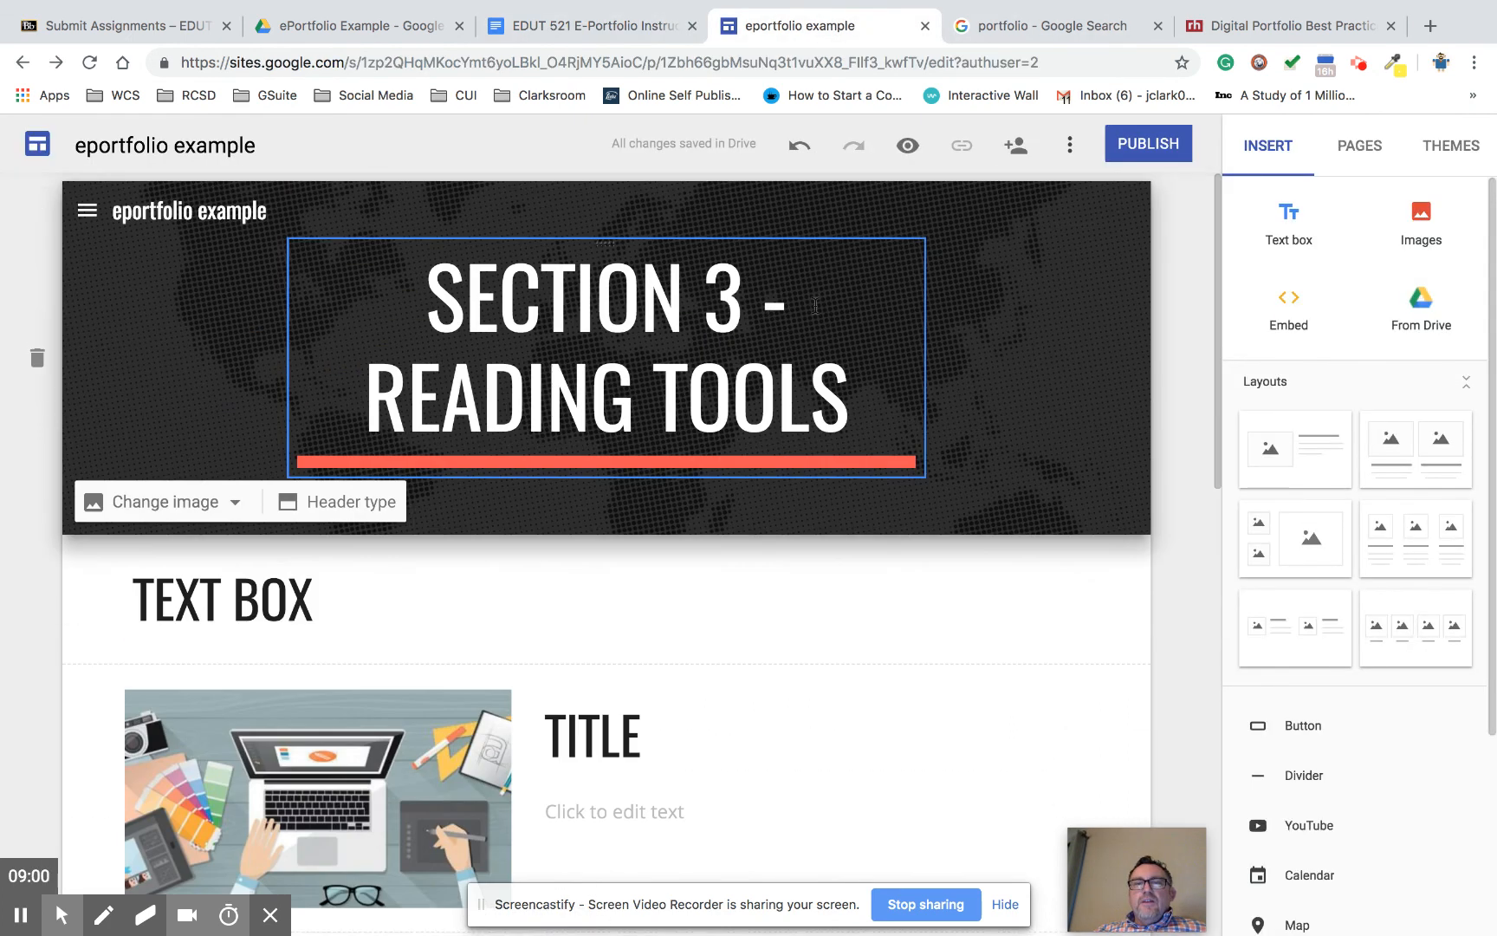
pyautogui.click(908, 148)
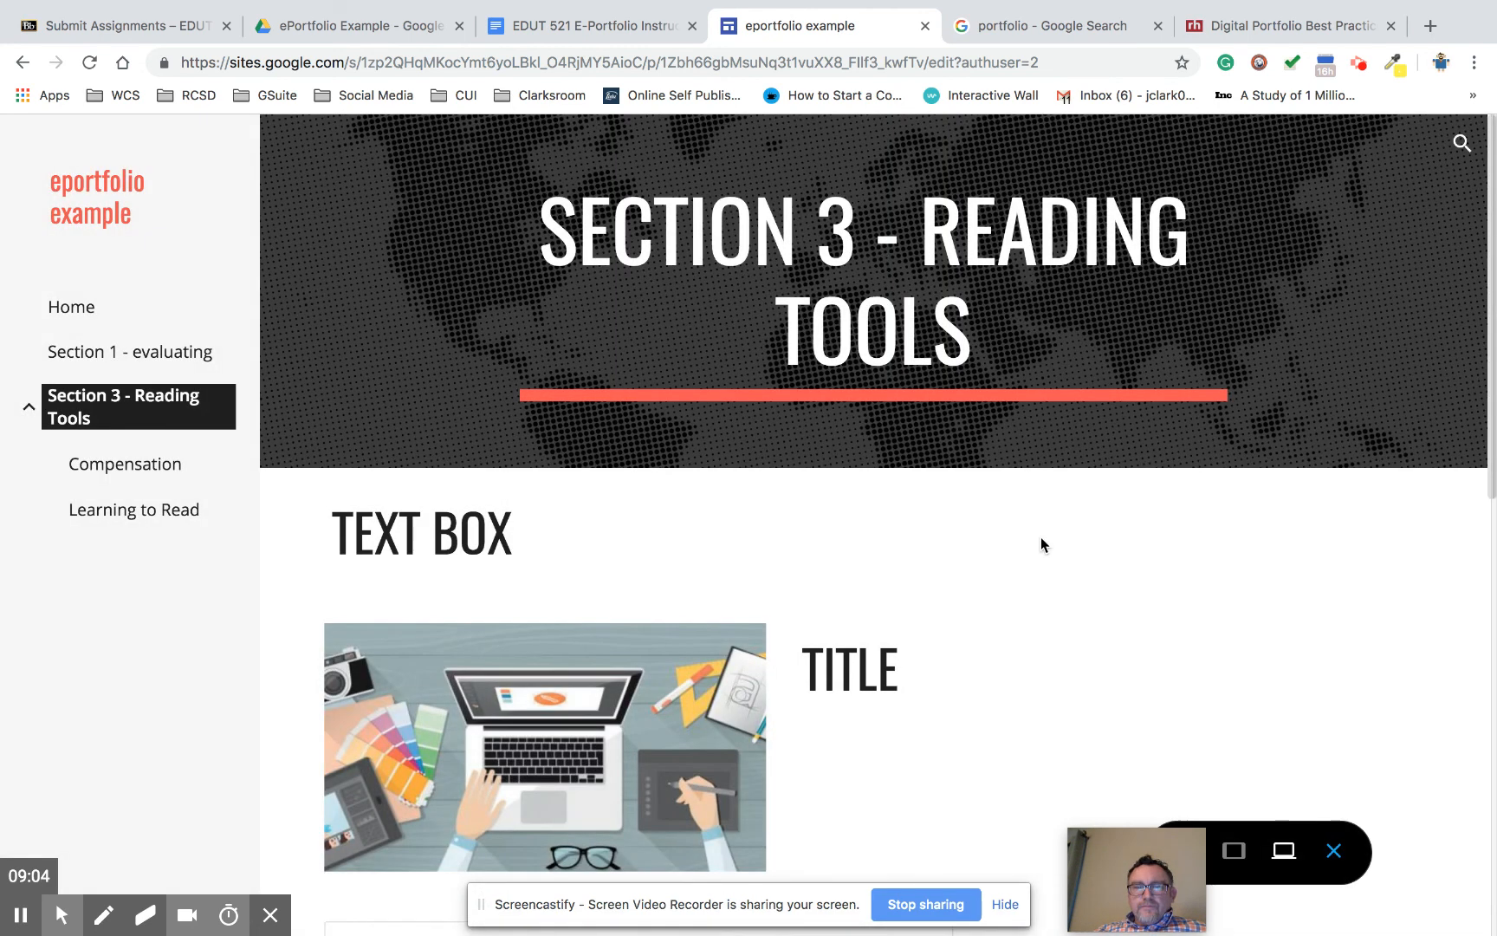
pyautogui.click(78, 310)
pyautogui.click(191, 355)
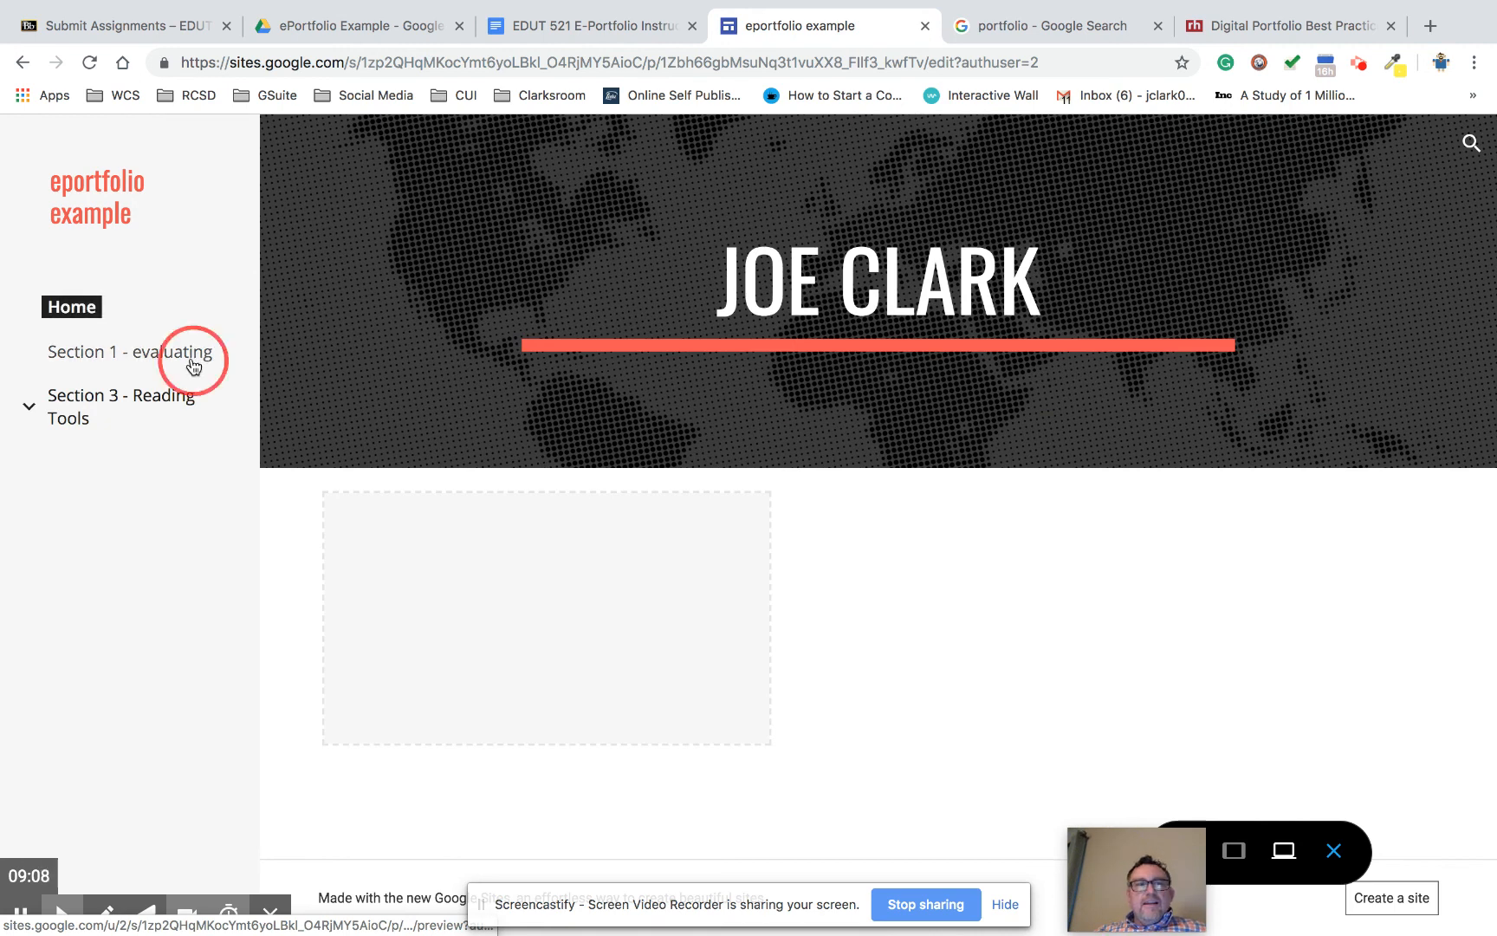
pyautogui.click(178, 398)
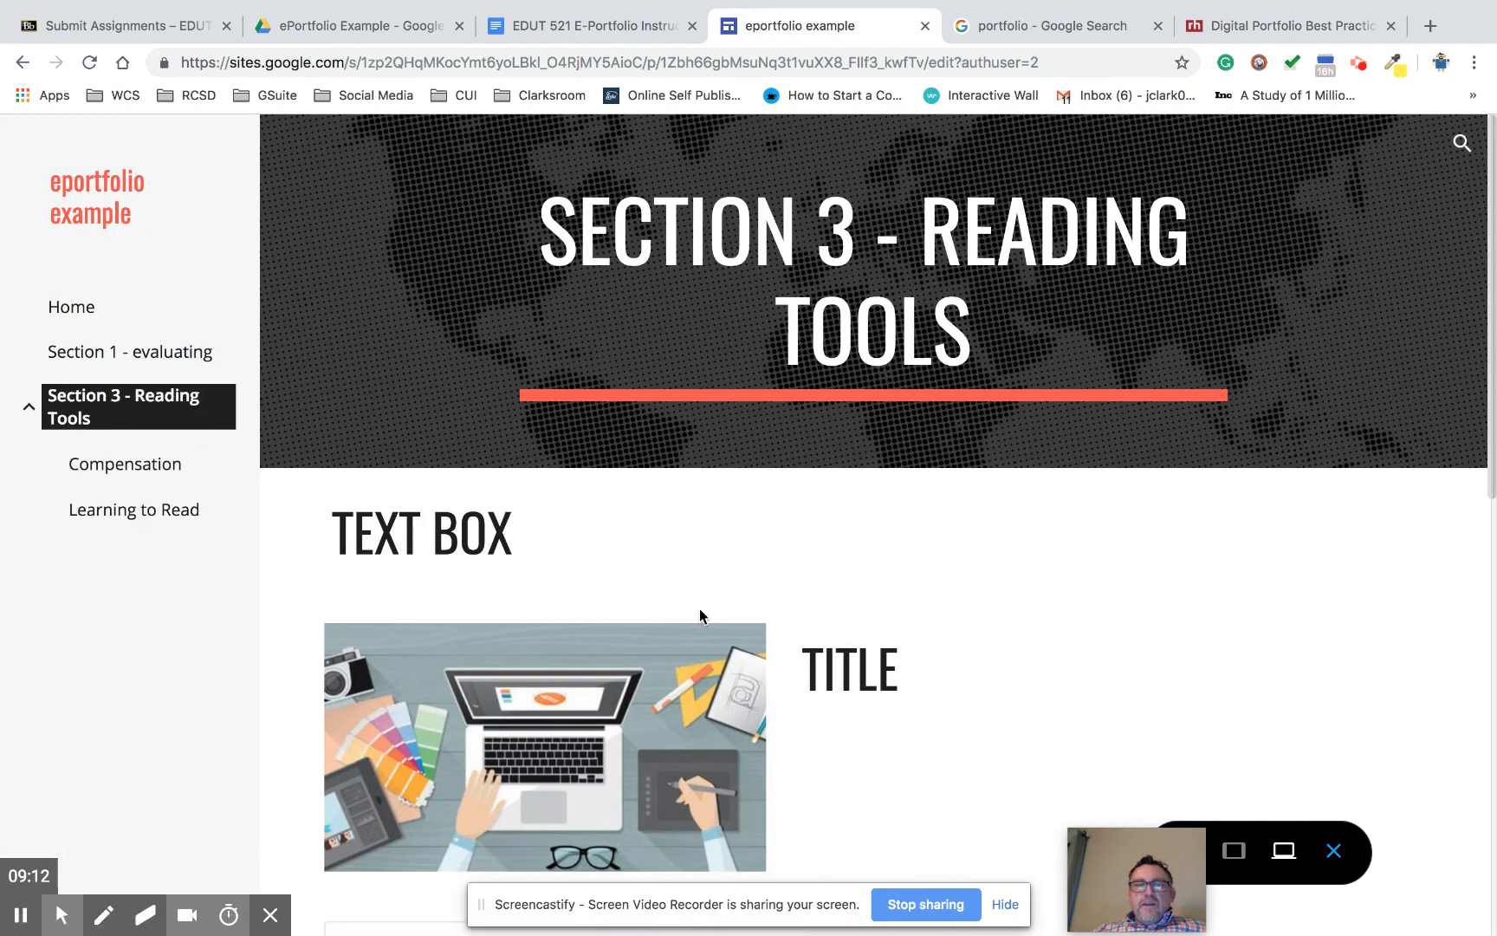
# Step: Check the embedded document and video on the previewed Section 3 page, and visit its Compensation and Learning to Read subpages
pyautogui.scroll(-4, 862, 672)
pyautogui.scroll(-1, 776, 494)
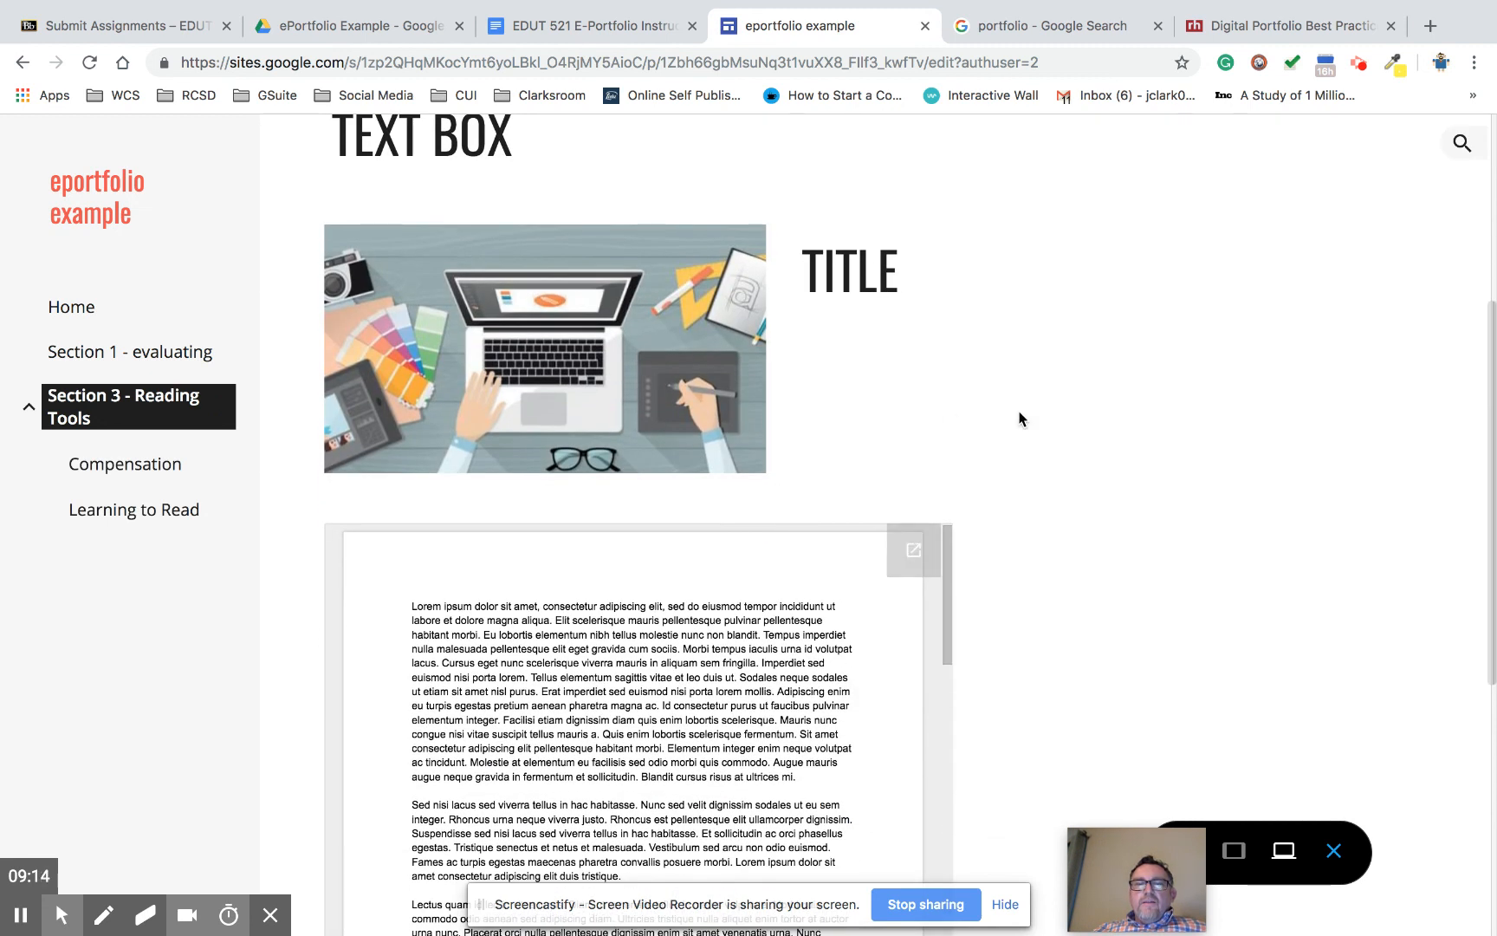
pyautogui.scroll(-3, 1019, 418)
pyautogui.scroll(-10, 760, 504)
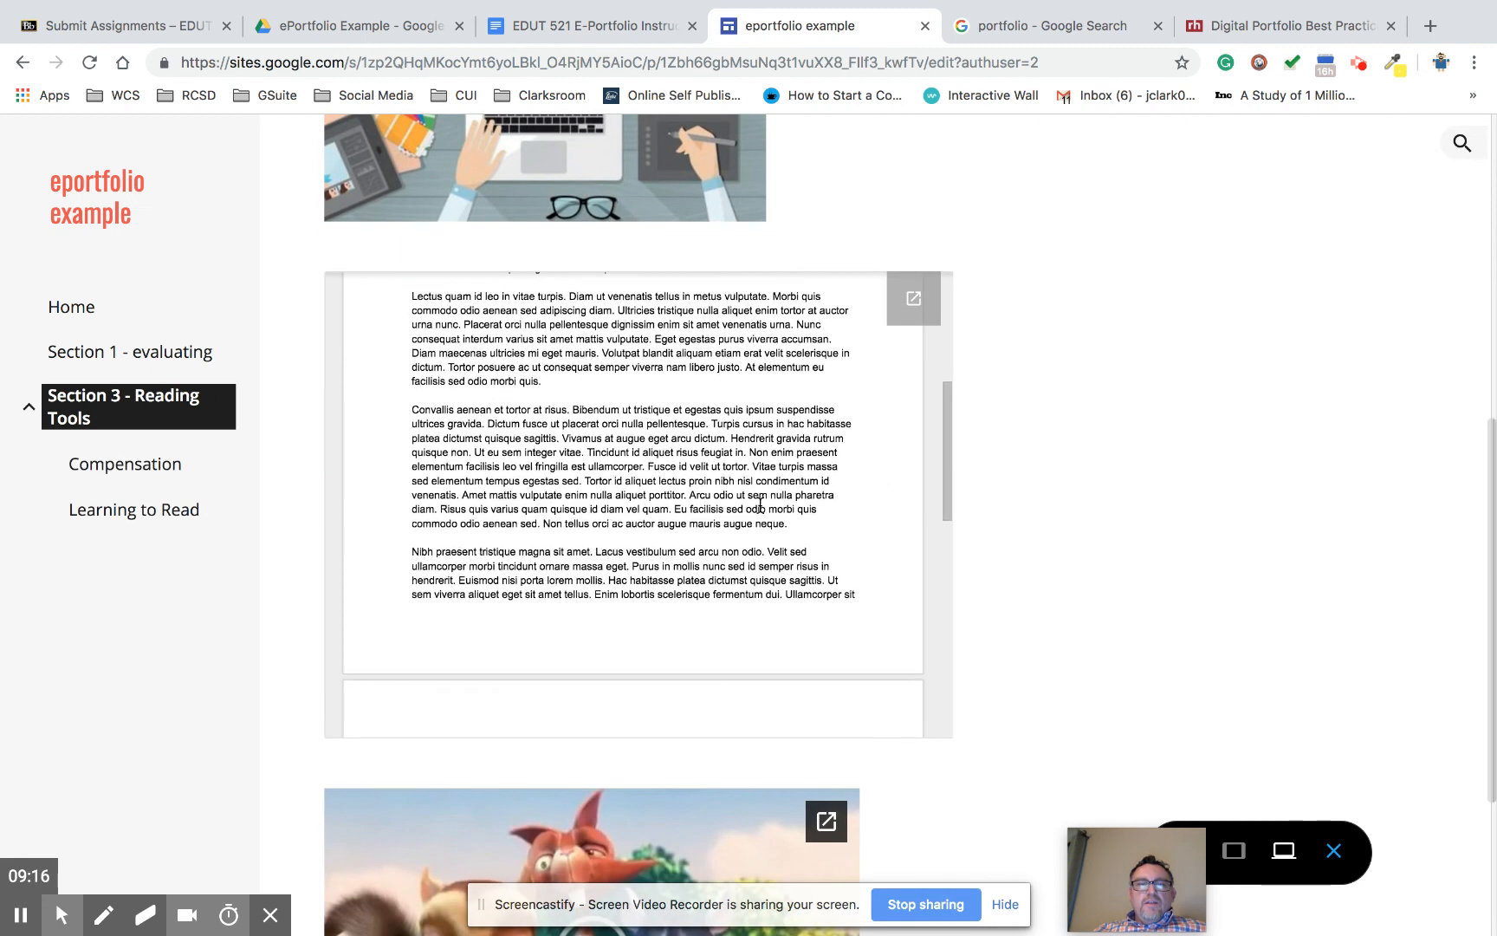
pyautogui.scroll(-1, 1020, 494)
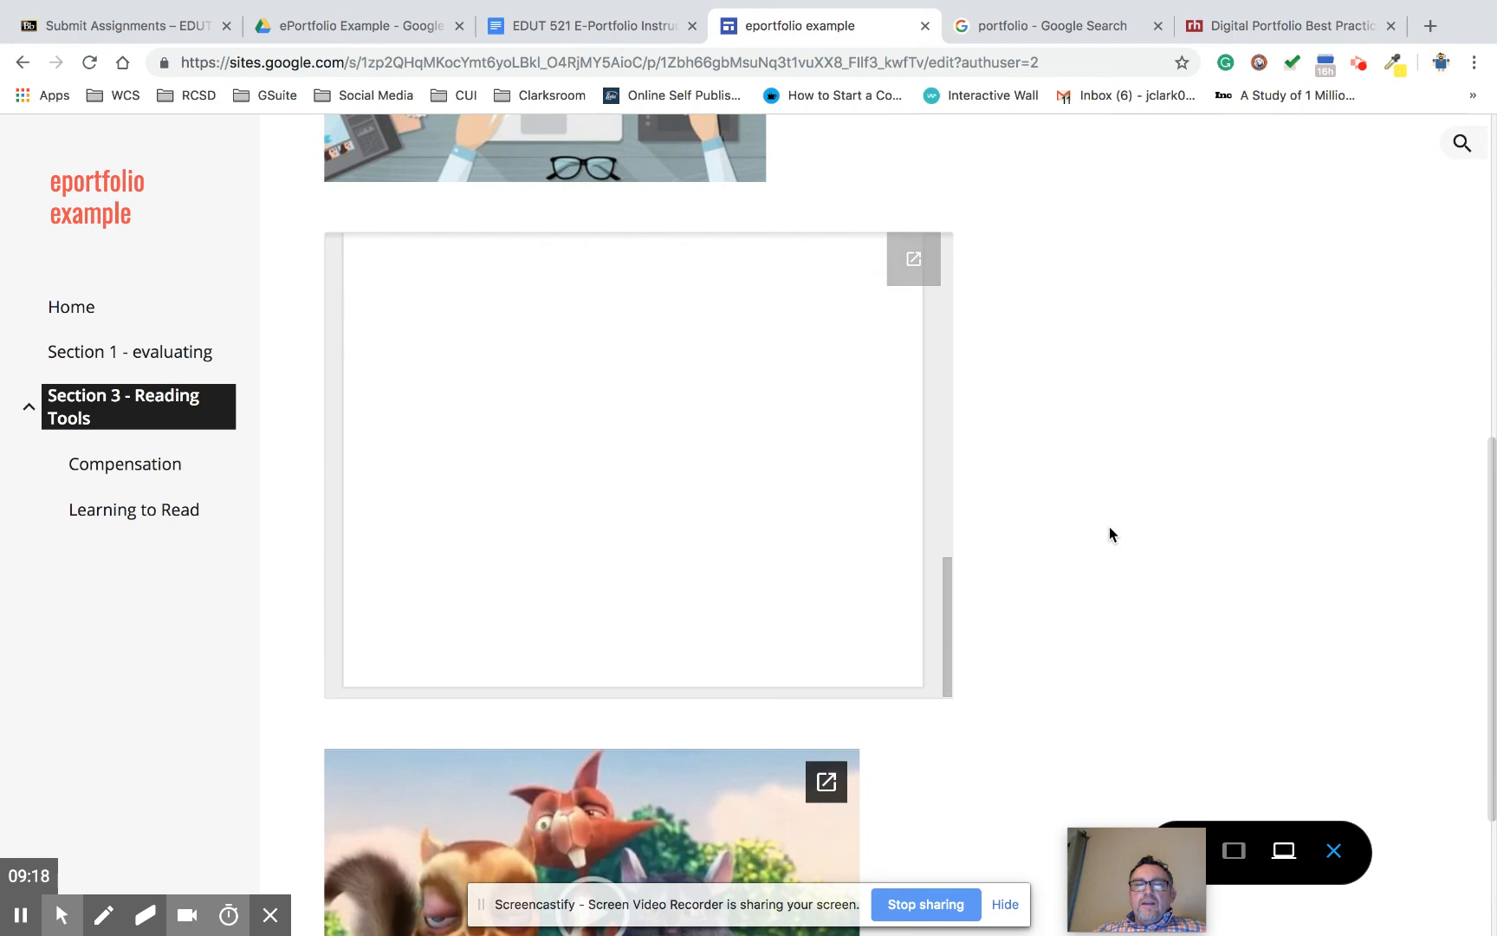
pyautogui.scroll(-3, 1109, 527)
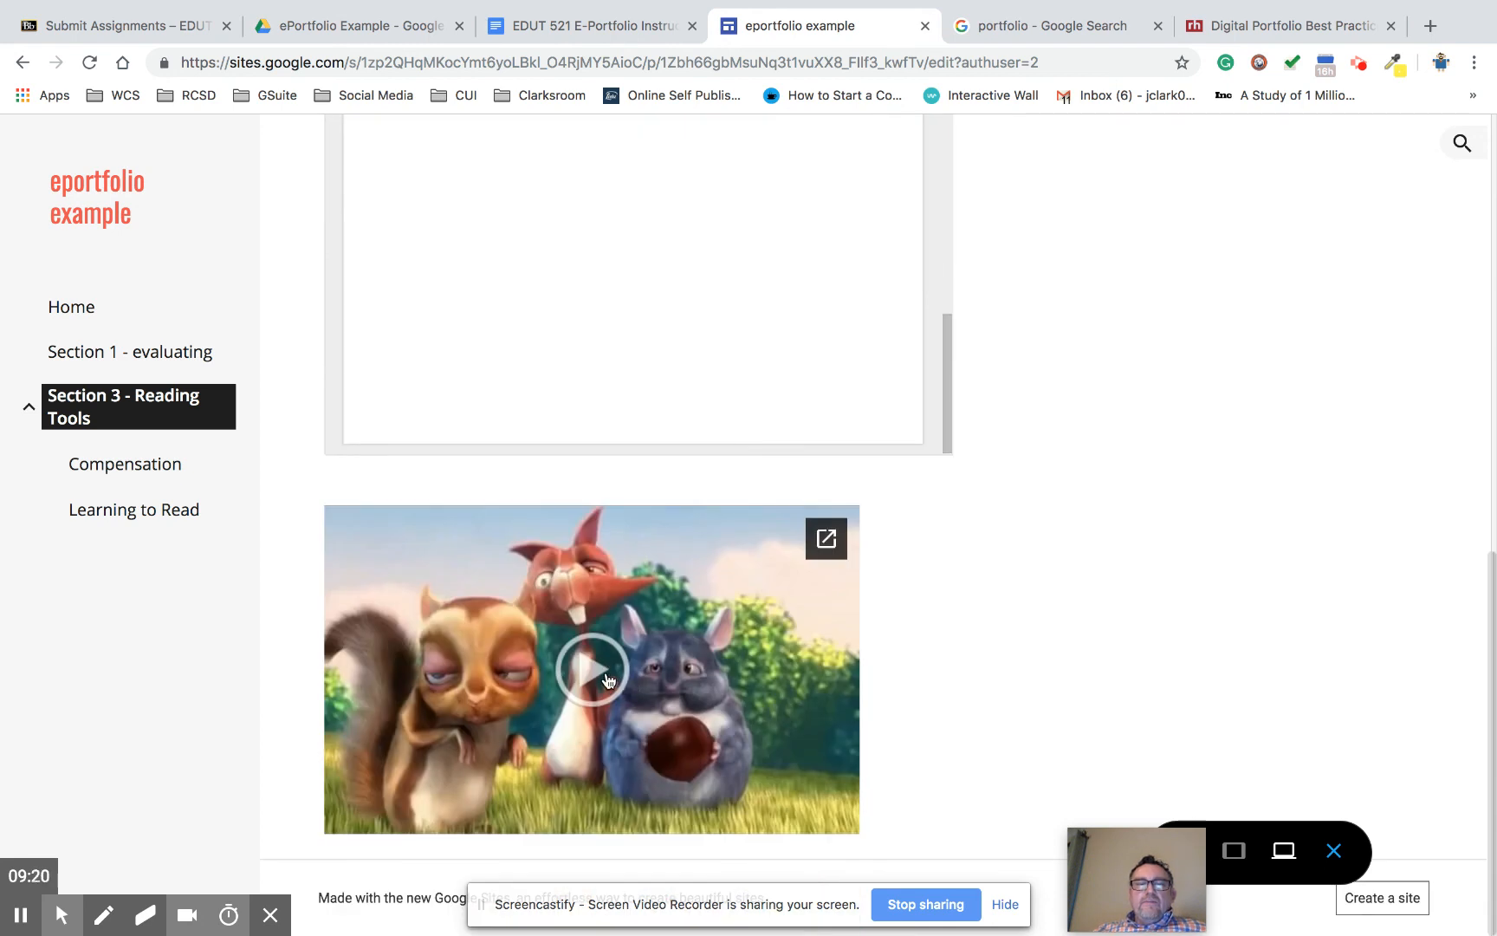
pyautogui.click(608, 679)
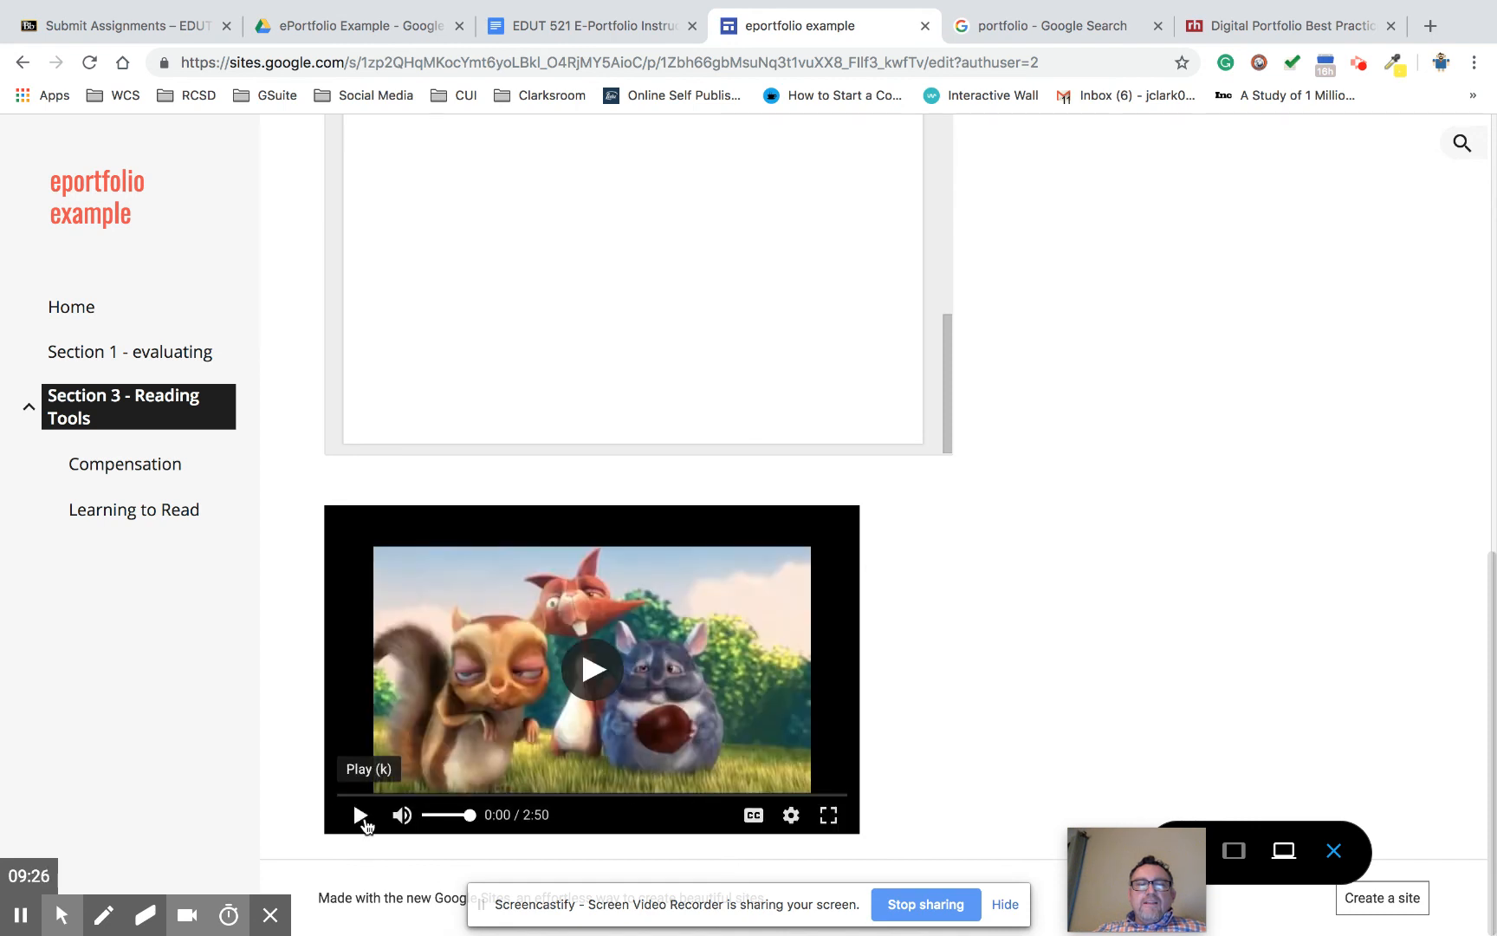
pyautogui.click(143, 465)
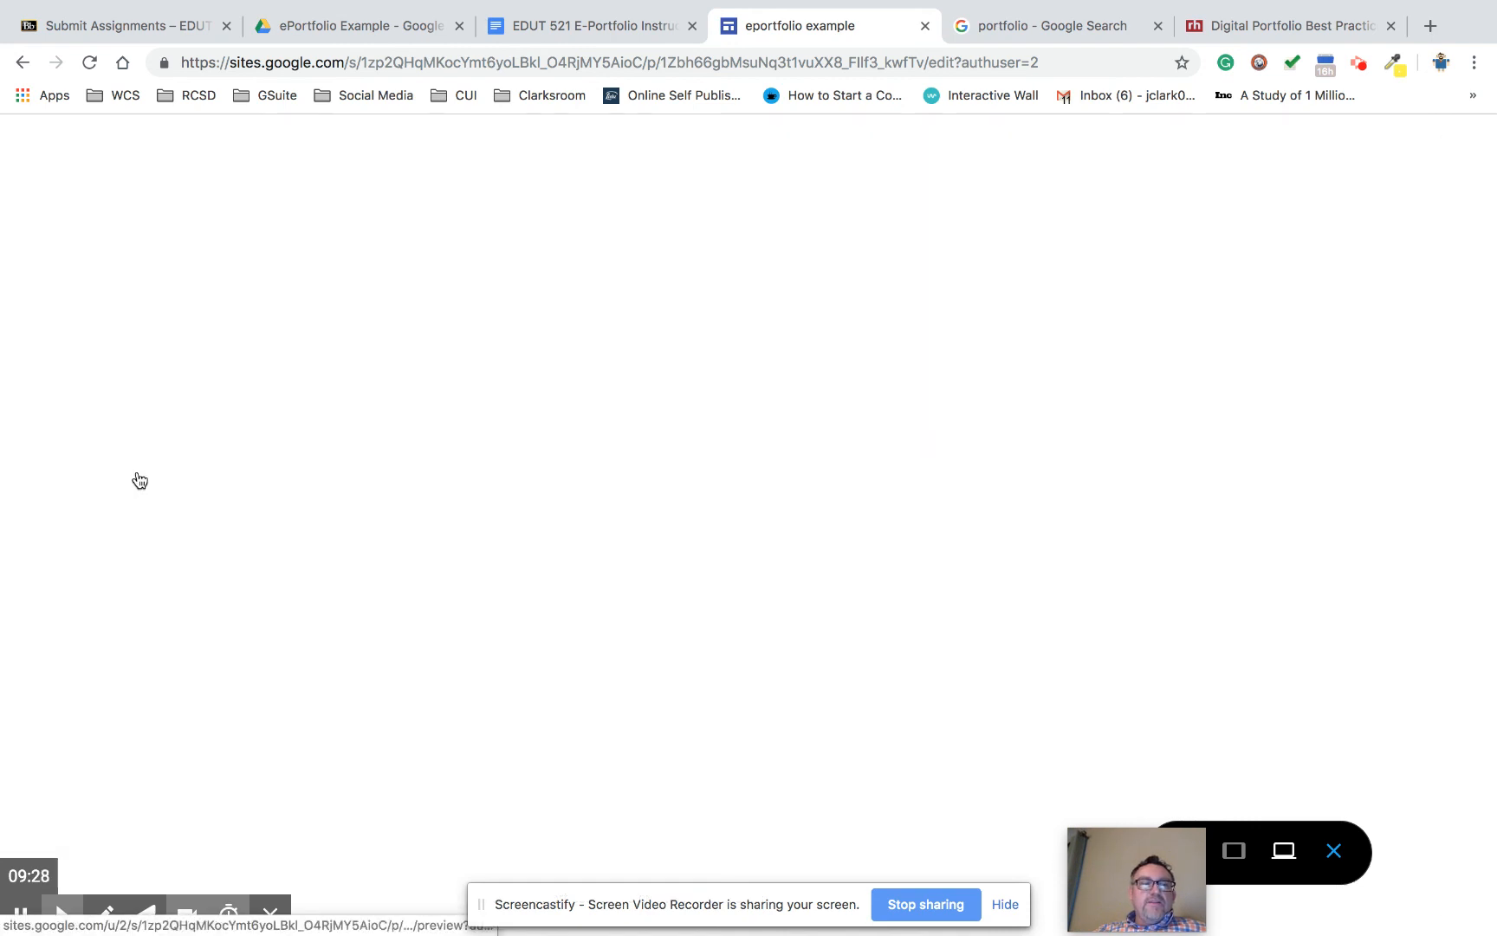
pyautogui.click(130, 511)
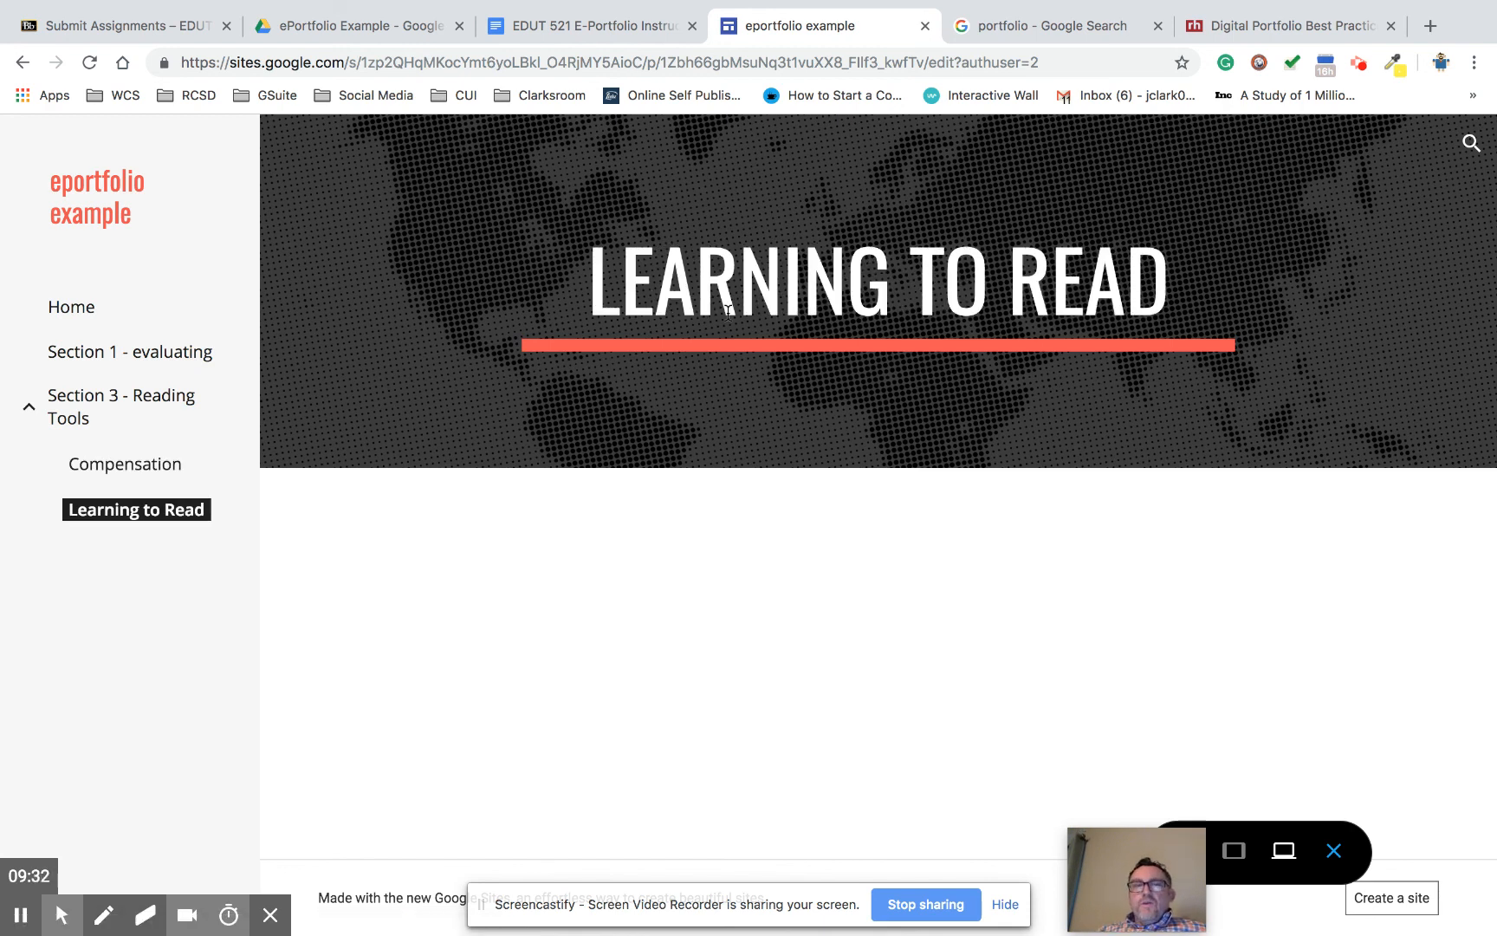
# Step: Review the required sections and submission deadlines in the EDUT 521 E-Portfolio Instructions document
pyautogui.click(588, 27)
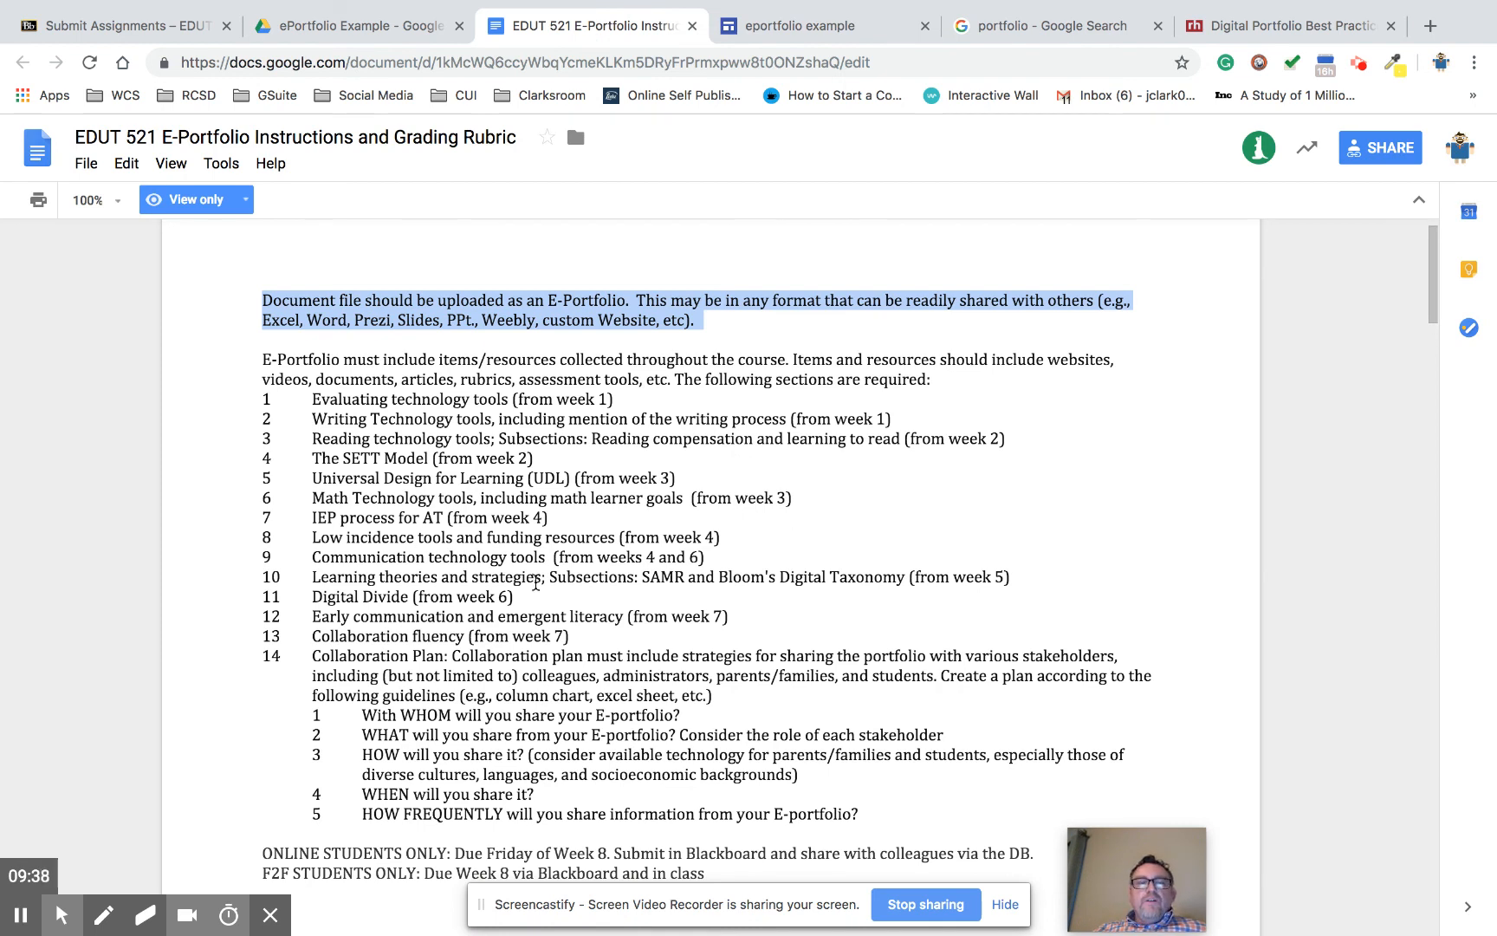
pyautogui.scroll(-3, 510, 513)
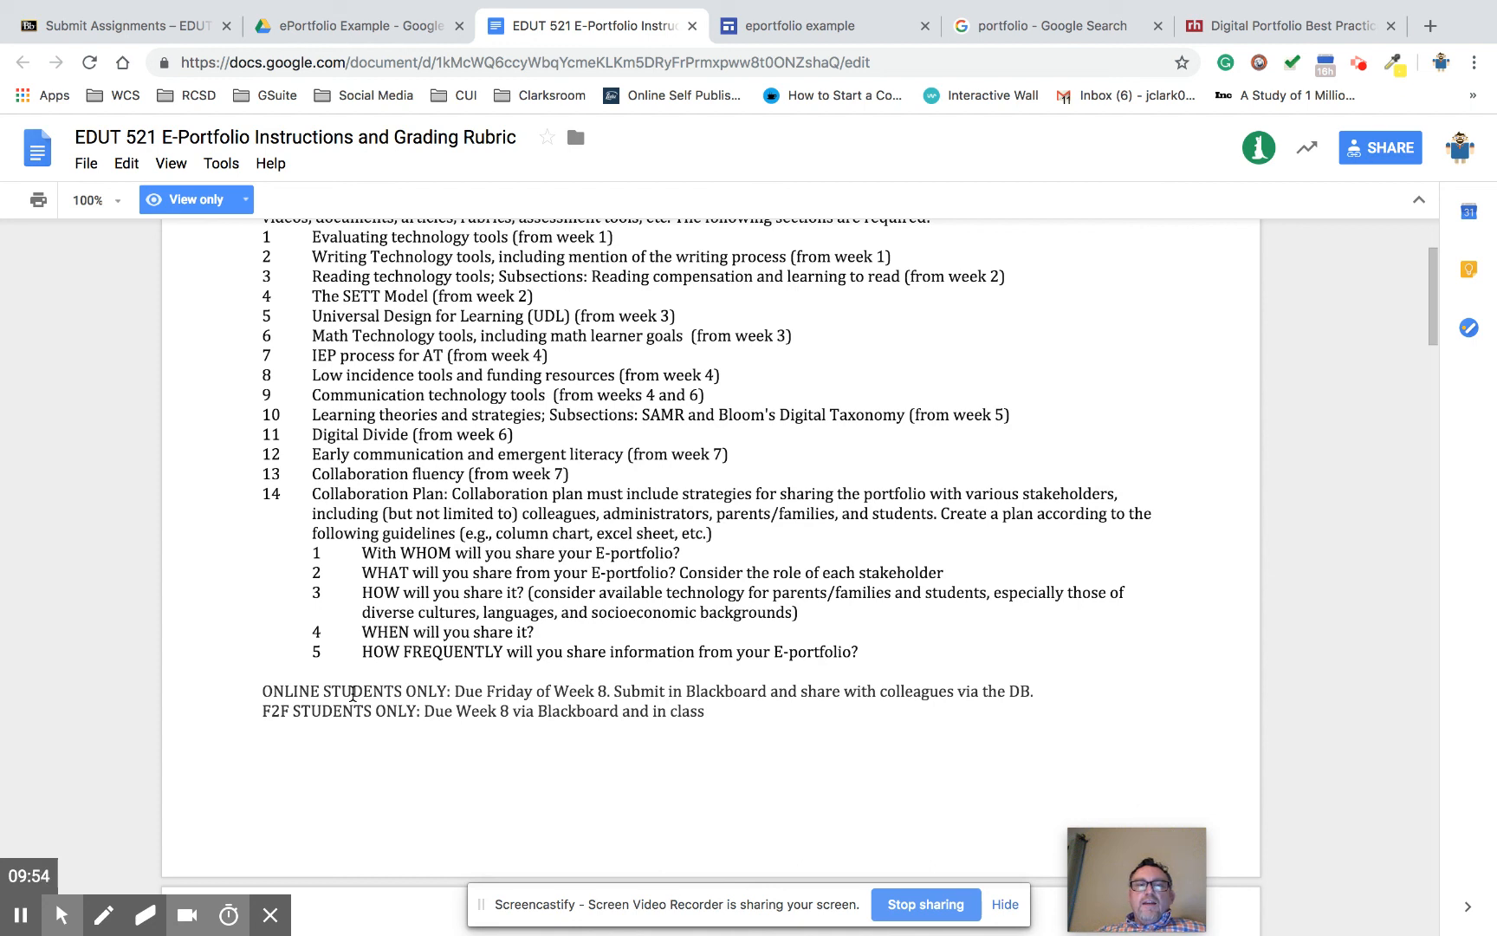
pyautogui.click(22, 918)
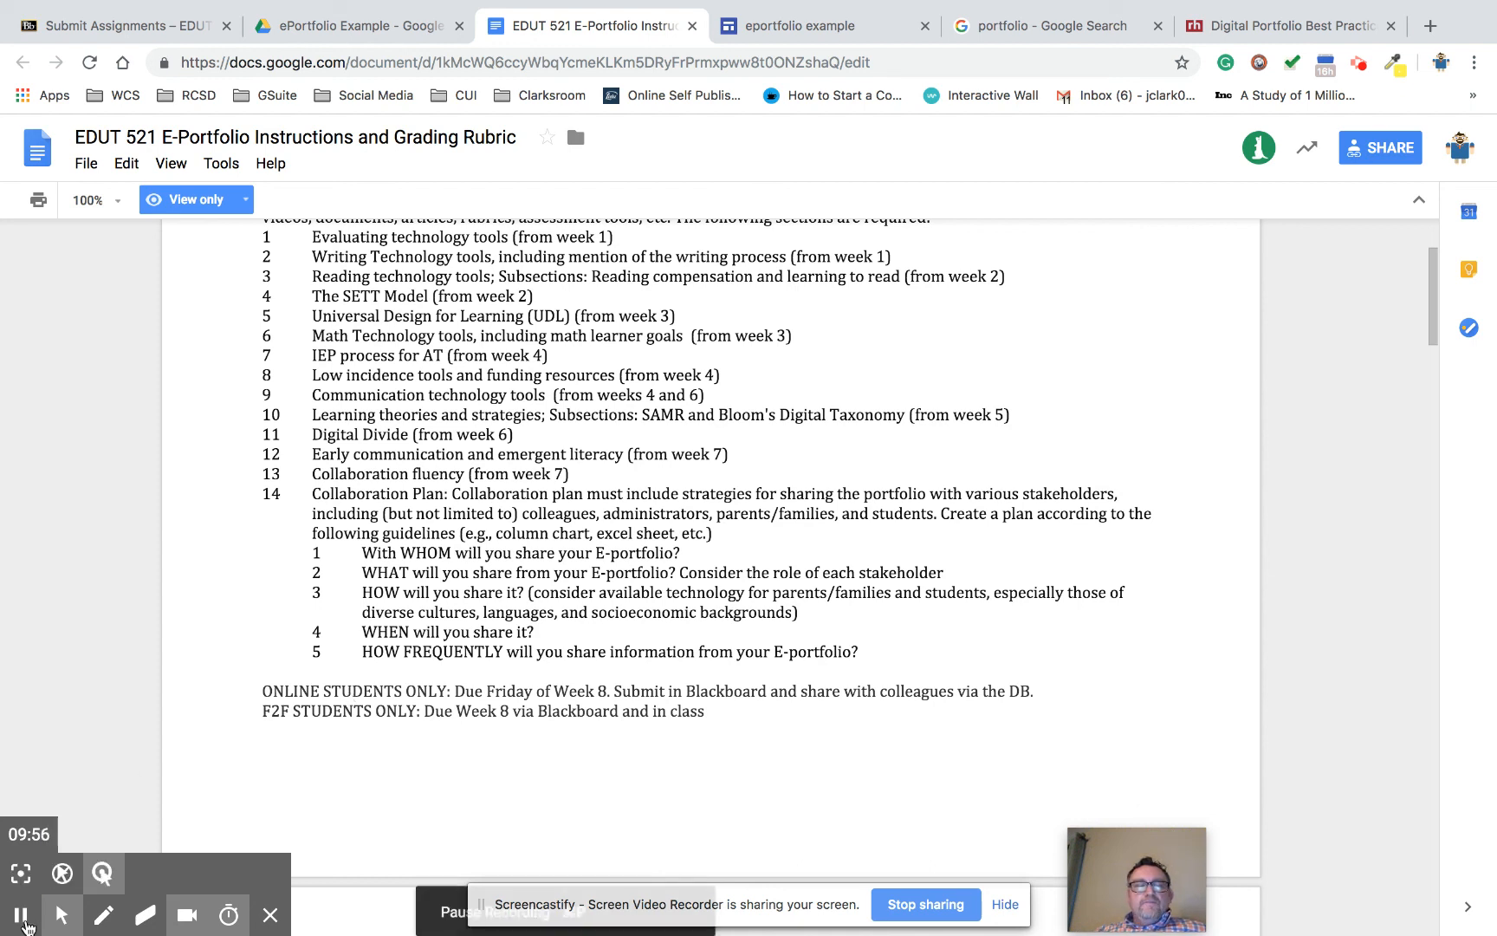